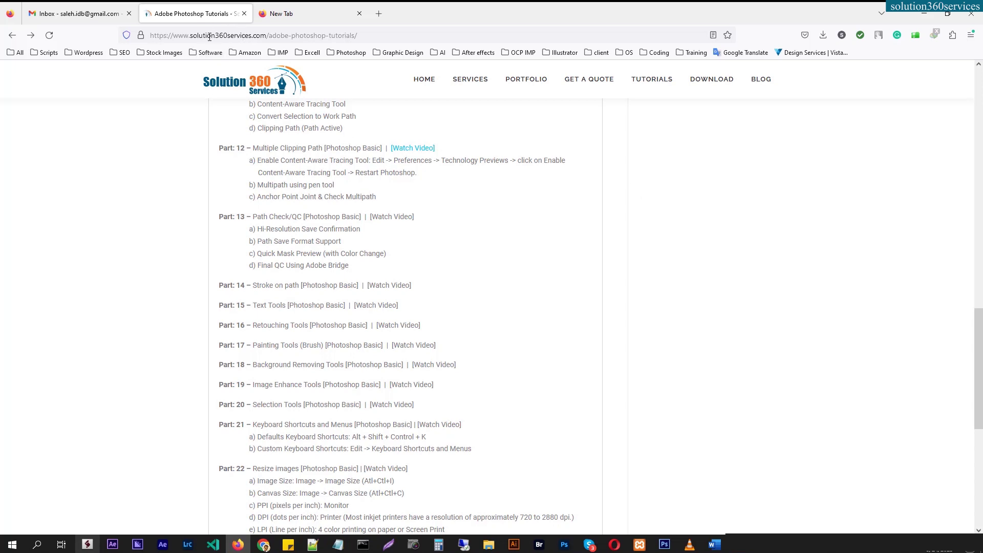
Step: Review the Photoshop tutorial lists on the website, including Basic Level, Photoshop Actions and Photoshop Scripting, through the Stroke on path lesson
{"action": "mouse_move", "coordinate": [654, 82]}
{"action": "scroll", "coordinate": [475, 223], "scroll_direction": "up", "scroll_amount": 7}
{"action": "scroll", "coordinate": [415, 203], "scroll_direction": "up", "scroll_amount": 8}
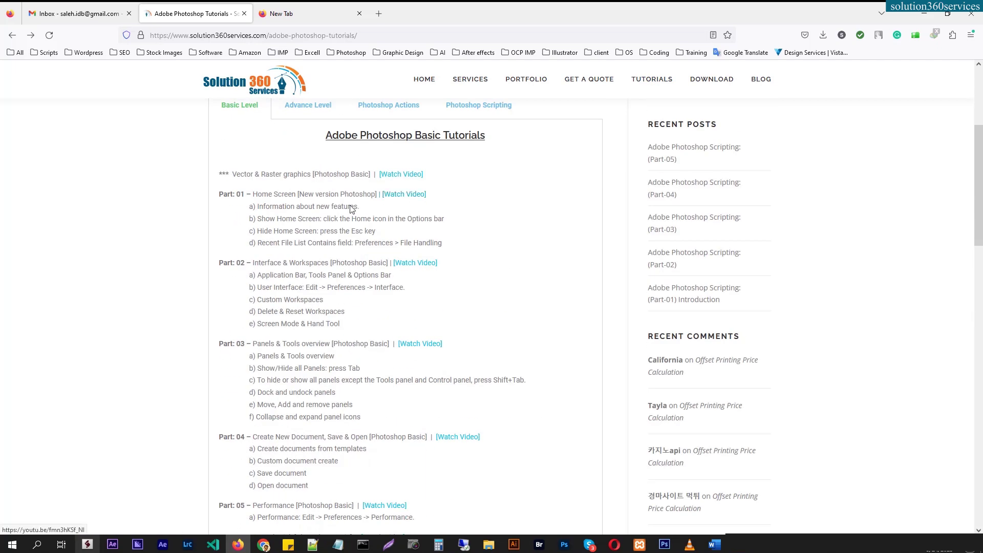
{"action": "scroll", "coordinate": [336, 201], "scroll_direction": "down", "scroll_amount": 10}
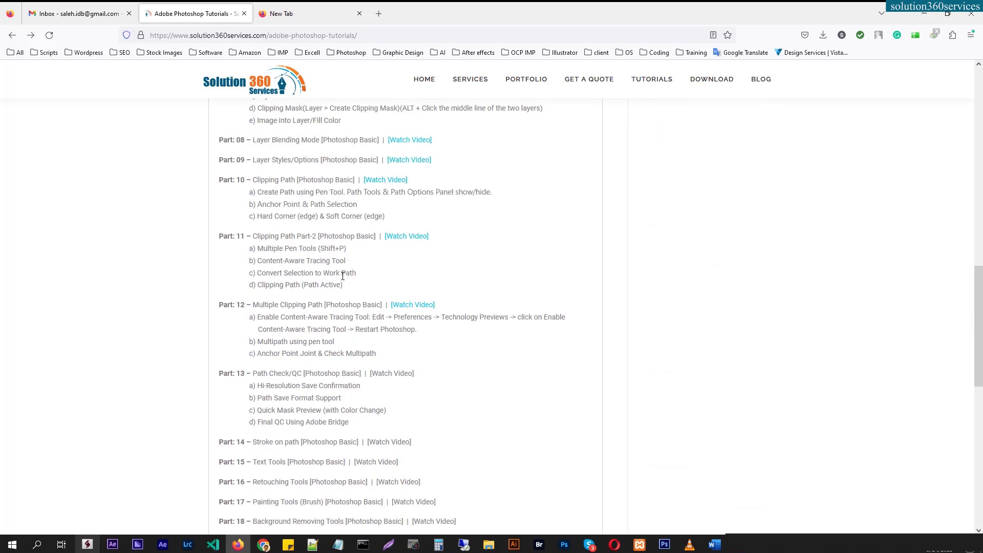
{"action": "scroll", "coordinate": [343, 277], "scroll_direction": "up", "scroll_amount": 10}
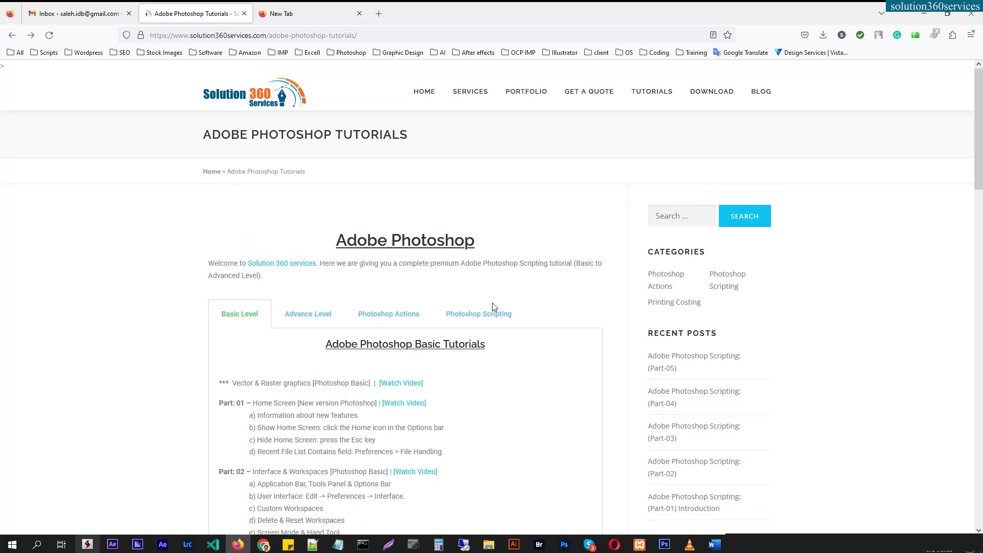
{"action": "left_click", "coordinate": [462, 317]}
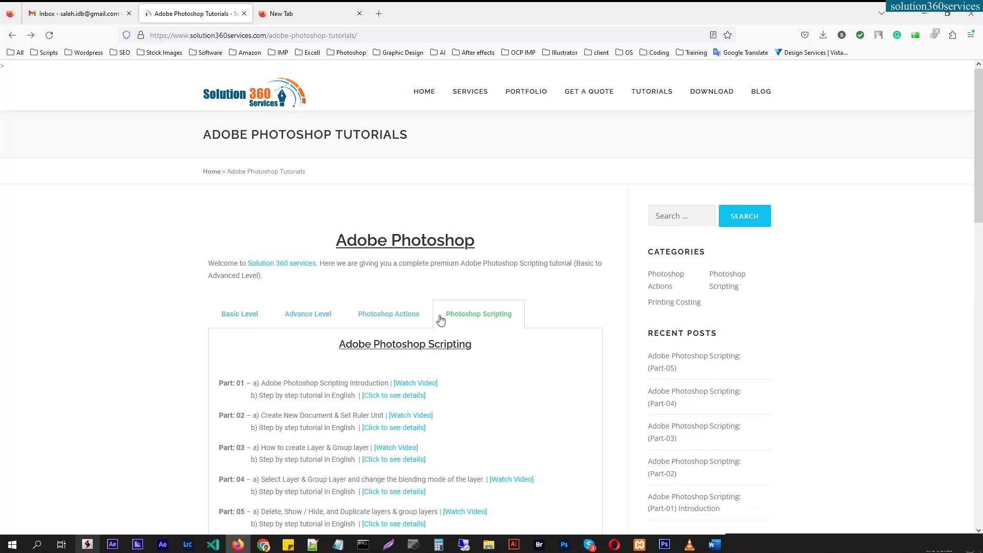
{"action": "left_click", "coordinate": [402, 318]}
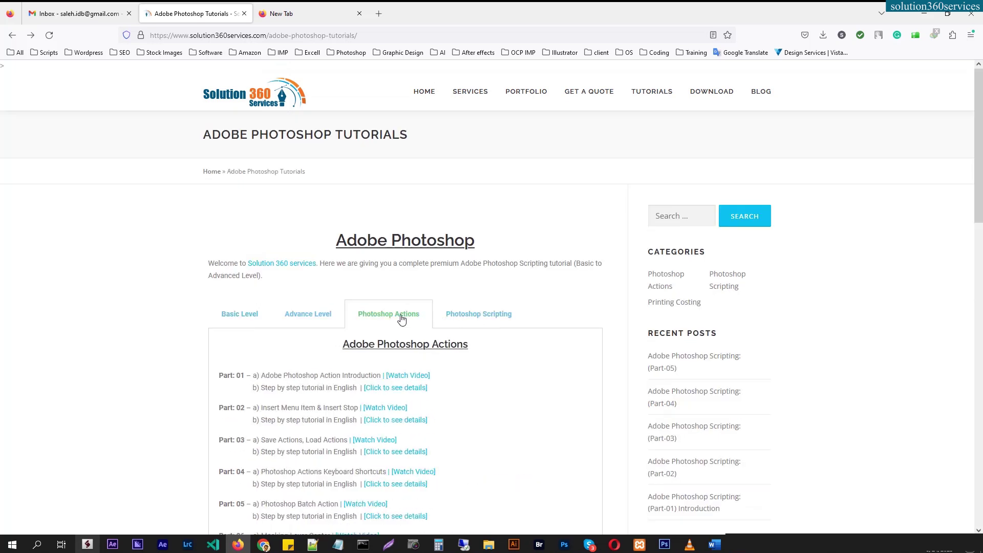
{"action": "left_click", "coordinate": [235, 316]}
{"action": "scroll", "coordinate": [388, 314], "scroll_direction": "down", "scroll_amount": 10}
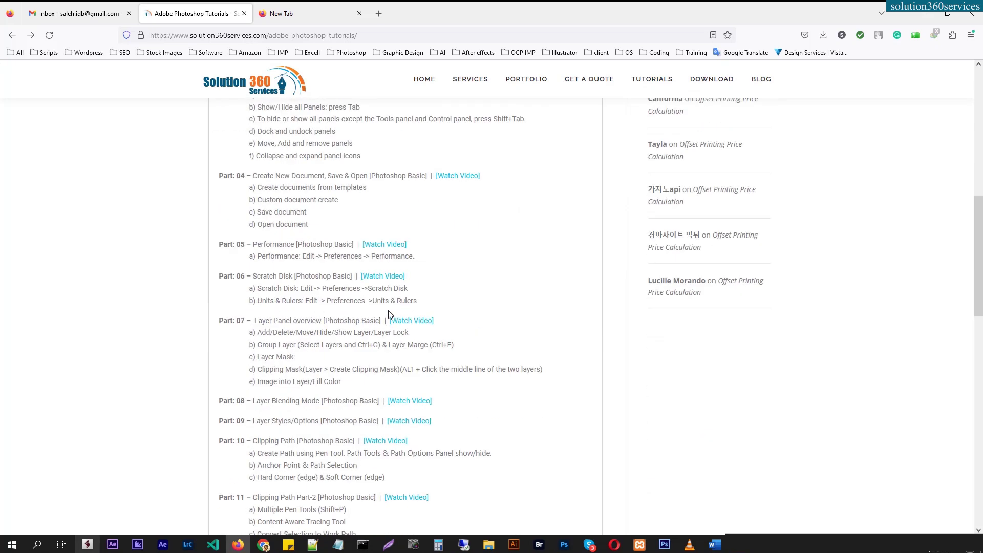
{"action": "scroll", "coordinate": [389, 315], "scroll_direction": "down", "scroll_amount": 3}
{"action": "scroll", "coordinate": [389, 314], "scroll_direction": "down", "scroll_amount": 2}
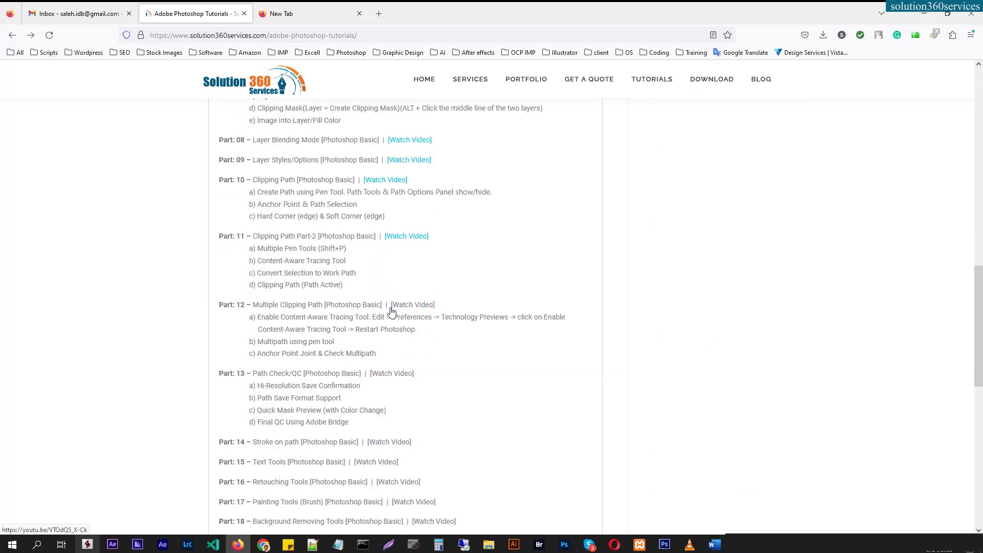
{"action": "scroll", "coordinate": [391, 311], "scroll_direction": "down", "scroll_amount": 2}
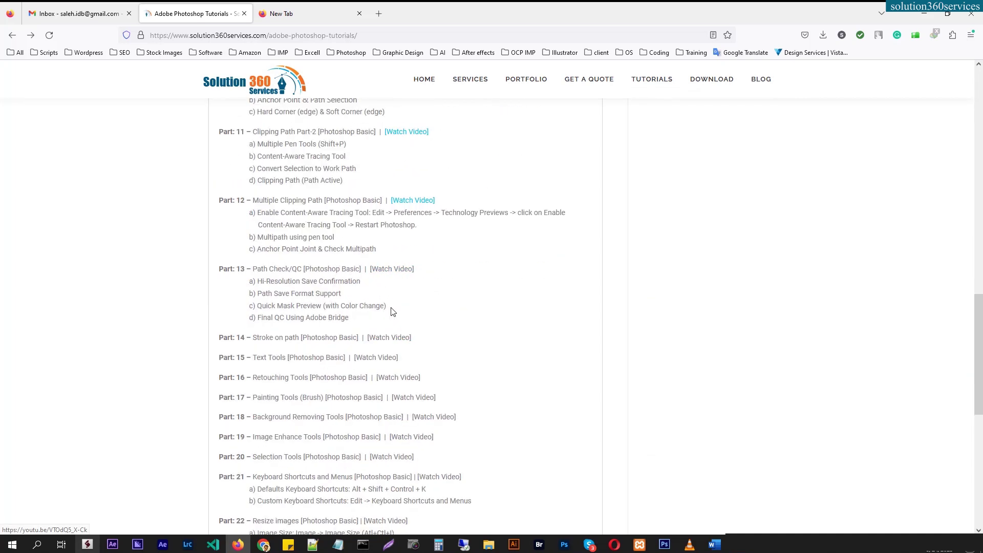
Step: Switch to Photoshop, create a new path in MOdel.psd and draw an open three-point S-curve across the canvas with the Pen tool
{"action": "left_click", "coordinate": [565, 544]}
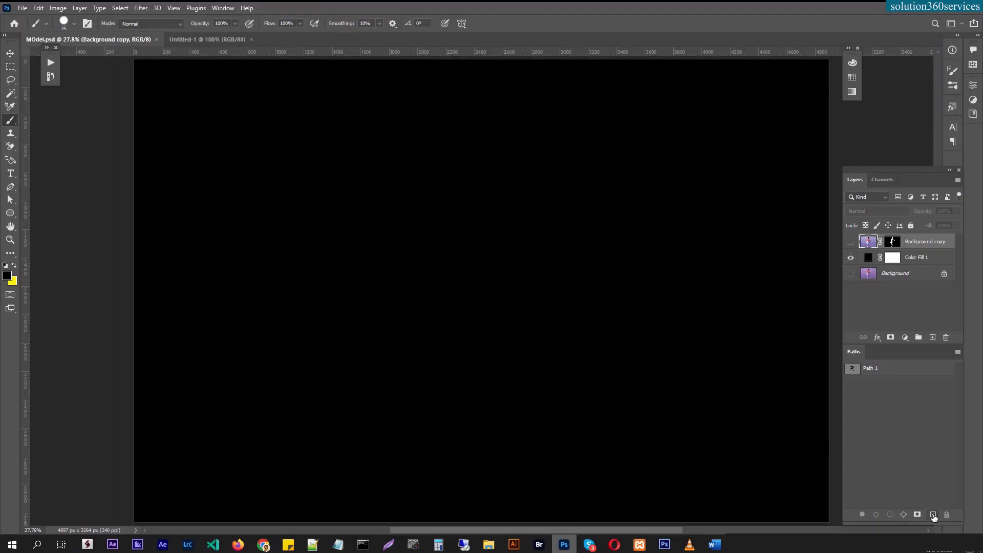
{"action": "left_click", "coordinate": [933, 515]}
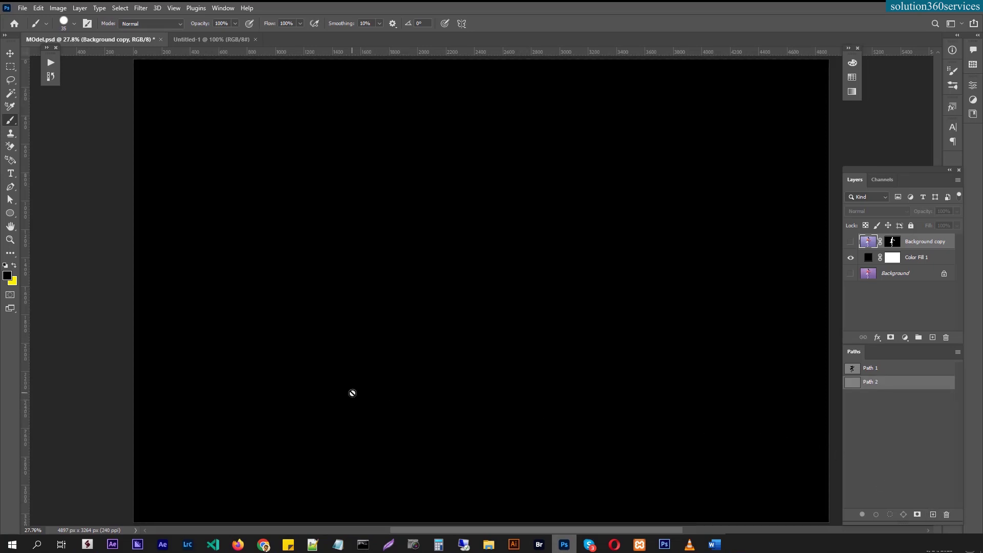
{"action": "key", "text": "p"}
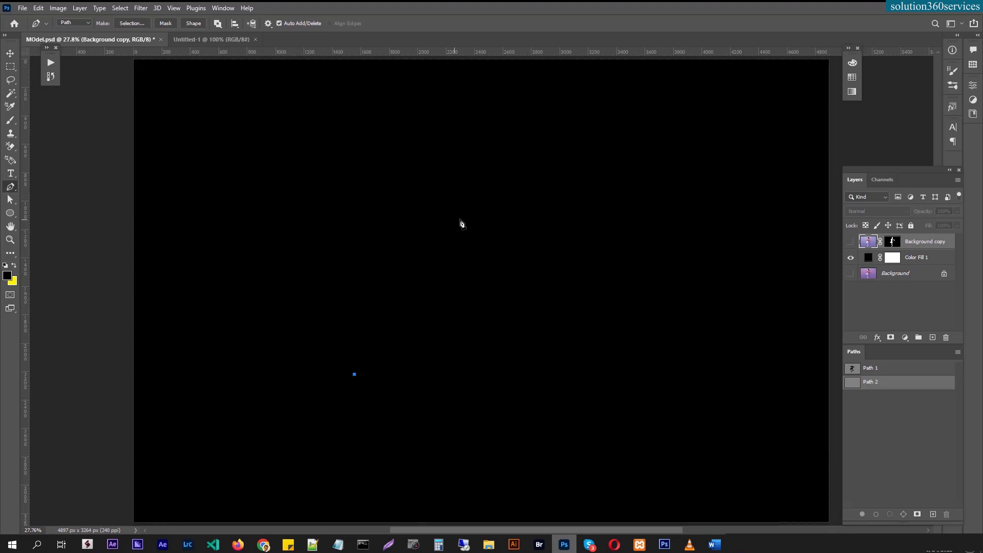
{"action": "left_click_drag", "start_coordinate": [439, 268], "coordinate": [506, 259]}
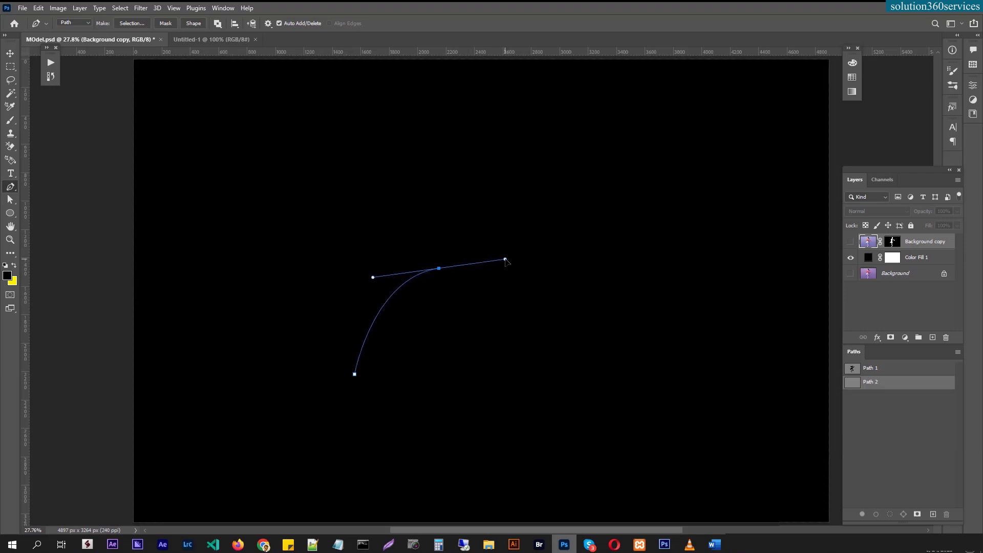
{"action": "left_click", "coordinate": [545, 155]}
{"action": "left_click", "coordinate": [10, 53]}
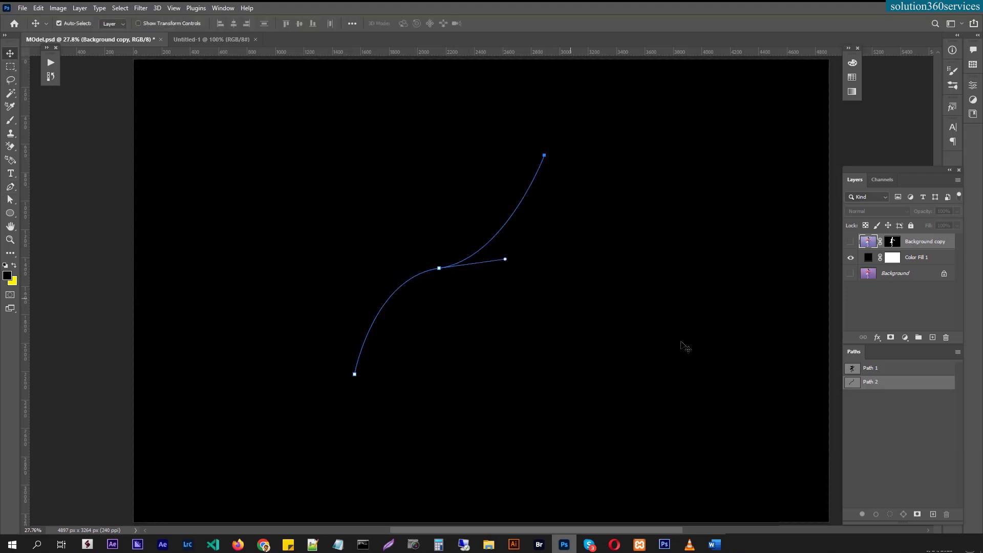
Step: Deselect and reselect the S-curve path, activate the Brush tool and check its size, hardness and brush preset
{"action": "left_click", "coordinate": [871, 425]}
{"action": "left_click", "coordinate": [882, 384]}
{"action": "left_click", "coordinate": [11, 121]}
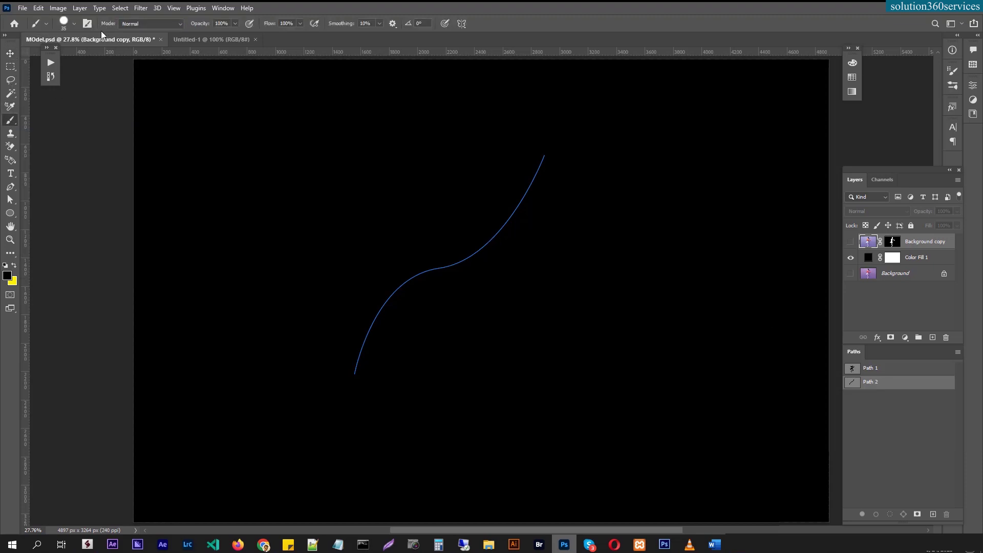
{"action": "left_click", "coordinate": [63, 23]}
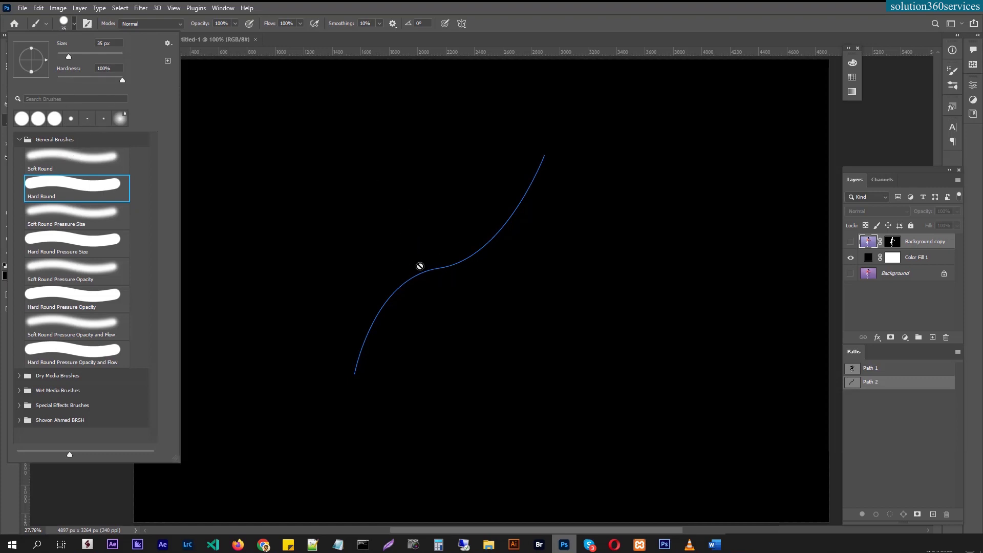
{"action": "left_click", "coordinate": [356, 45]}
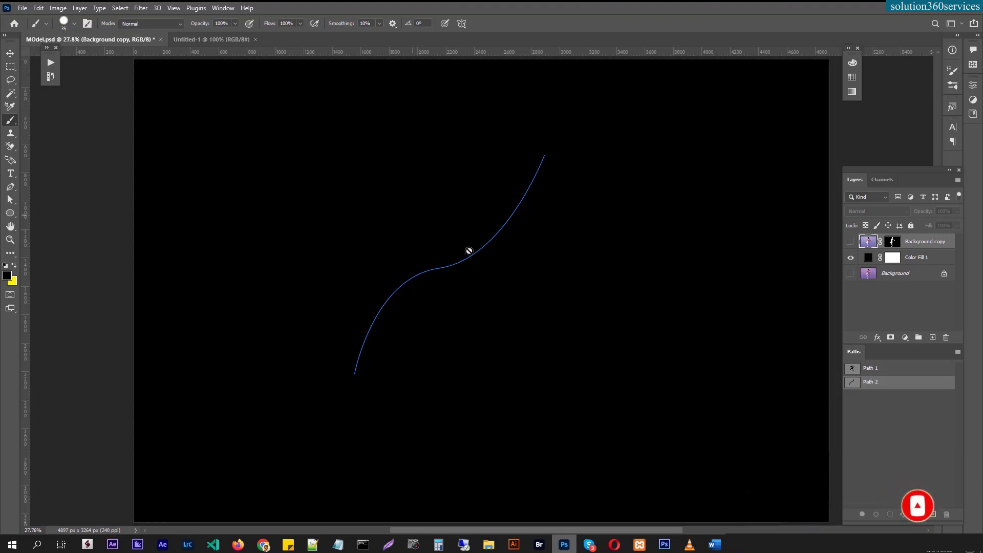
Step: Try to stroke the S-curve with the Pen tool active and the hidden Background copy layer selected
{"action": "left_click", "coordinate": [10, 187]}
{"action": "right_click", "coordinate": [451, 250]}
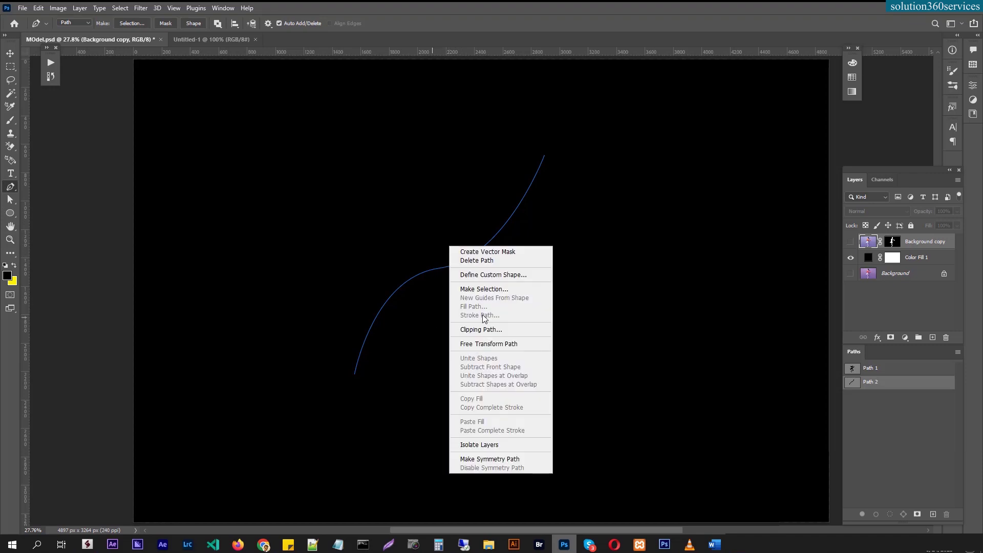
{"action": "left_click", "coordinate": [891, 436]}
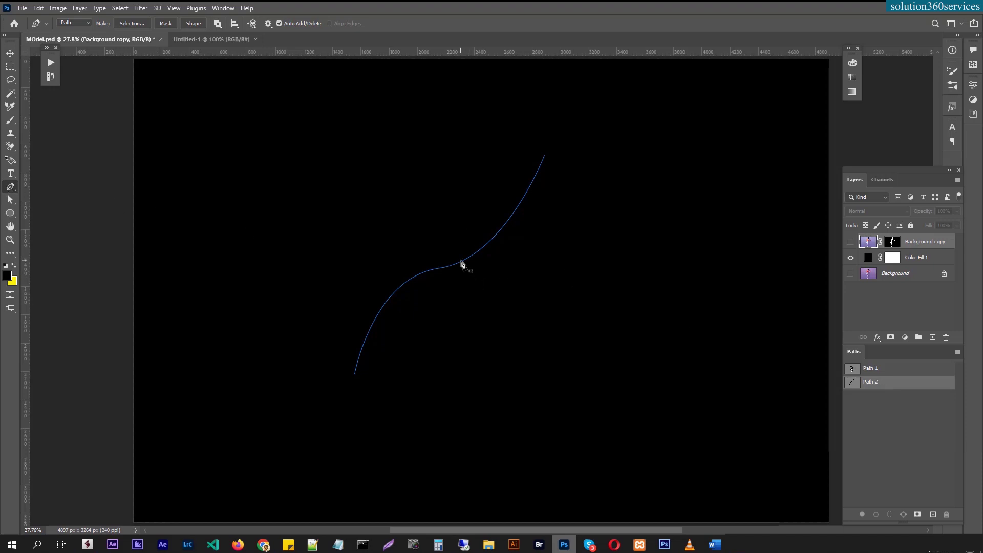
{"action": "right_click", "coordinate": [462, 265]}
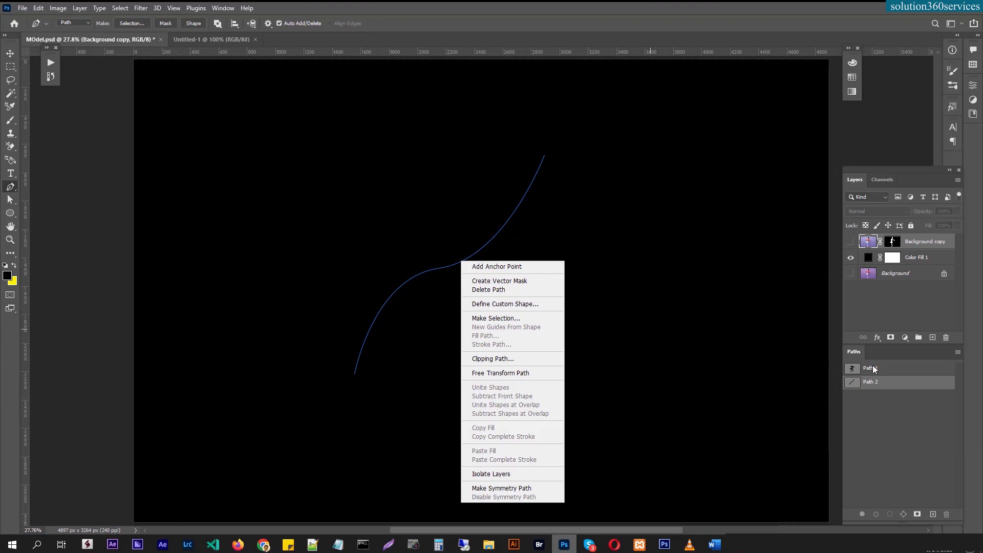
{"action": "left_click", "coordinate": [628, 182]}
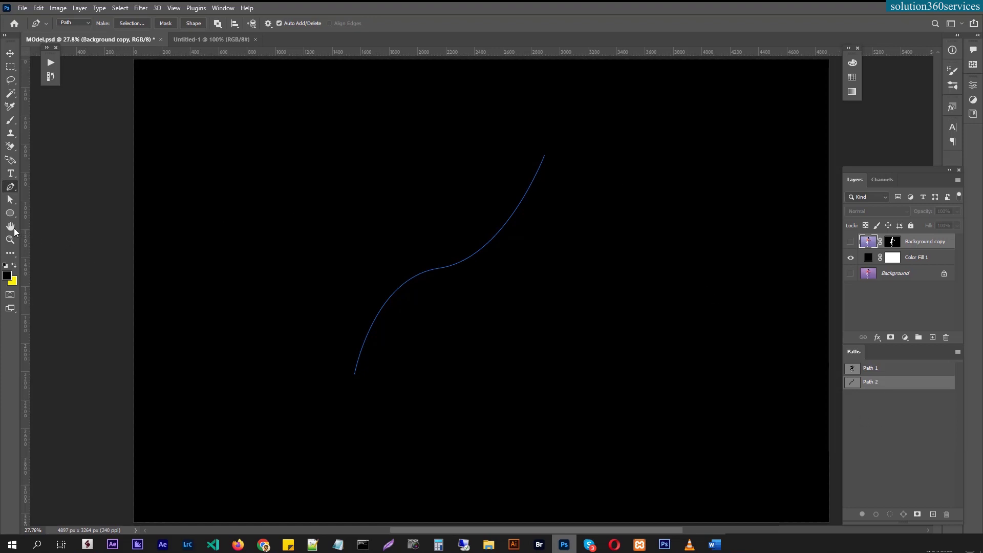
Step: Select the whole S-curve with all its anchor points and try to stroke it on the Background copy layer
{"action": "left_click", "coordinate": [10, 199]}
{"action": "left_click_drag", "start_coordinate": [587, 123], "coordinate": [222, 448]}
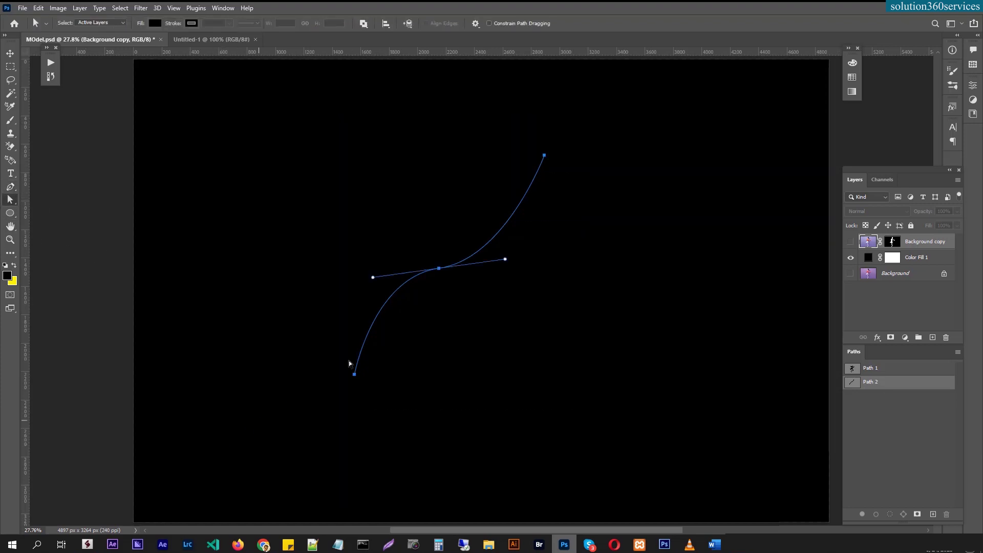
{"action": "right_click", "coordinate": [408, 285]}
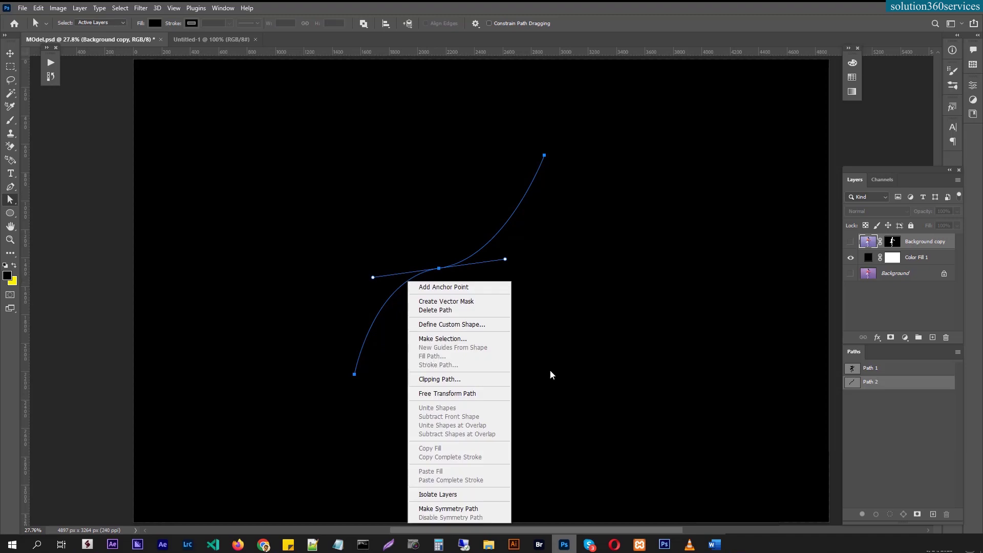
{"action": "key", "text": "Escape"}
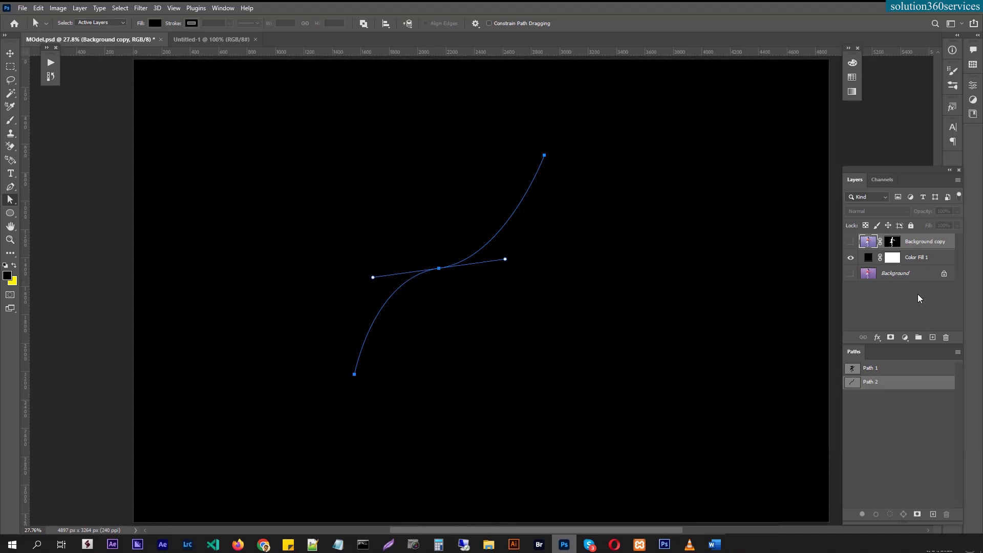
Step: Try to stroke the S-curve on the Color Fill 1 layer, and reselect the Background copy layer
{"action": "left_click", "coordinate": [917, 257]}
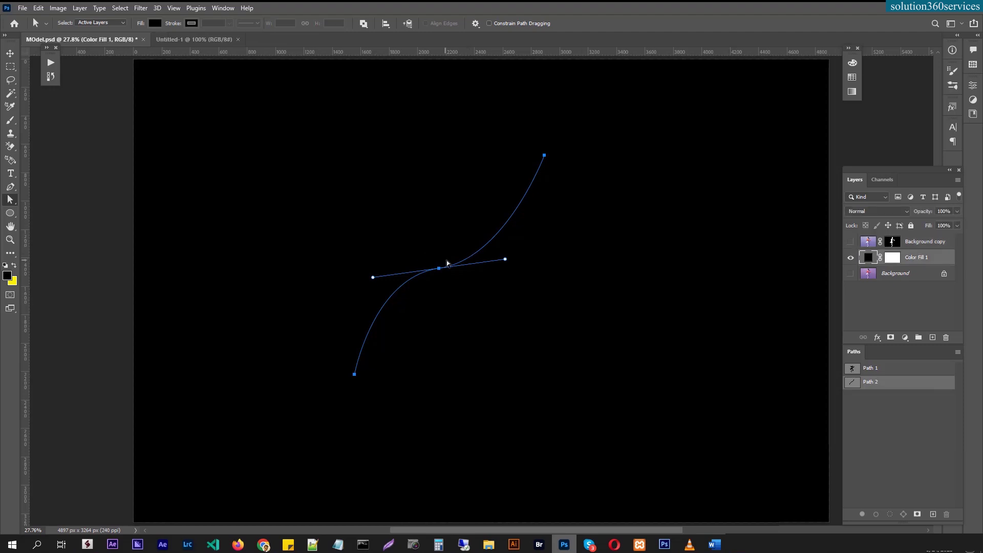
{"action": "right_click", "coordinate": [465, 259]}
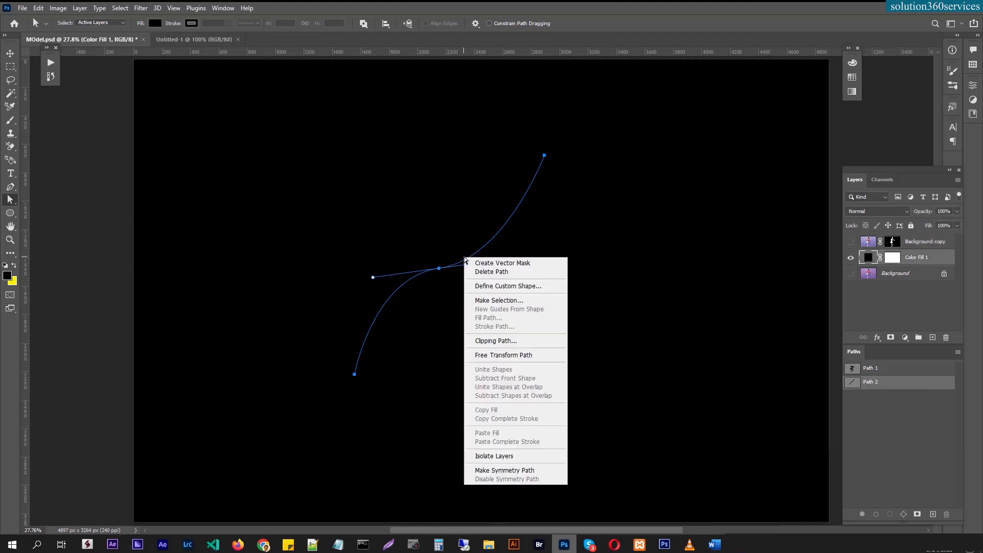
{"action": "left_click", "coordinate": [882, 307]}
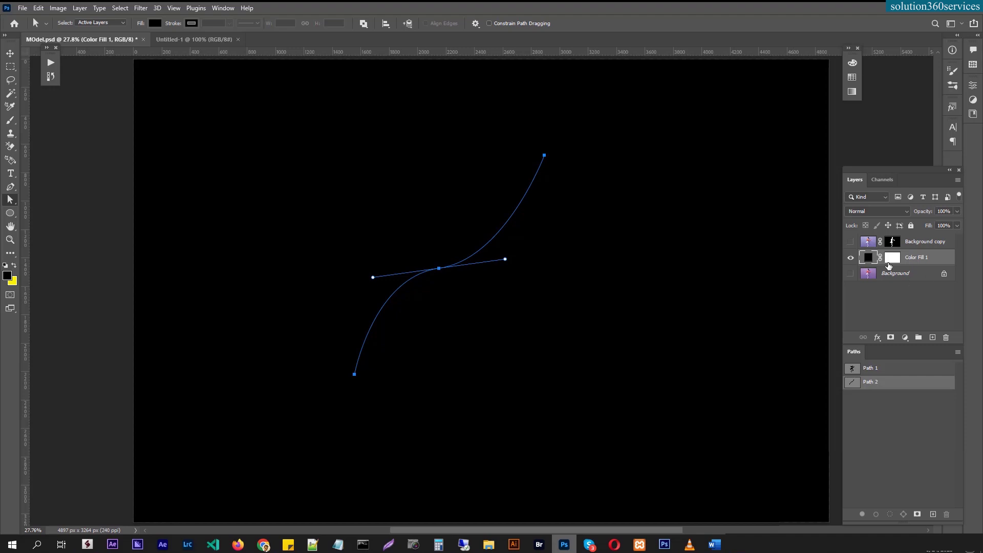
{"action": "left_click", "coordinate": [918, 245]}
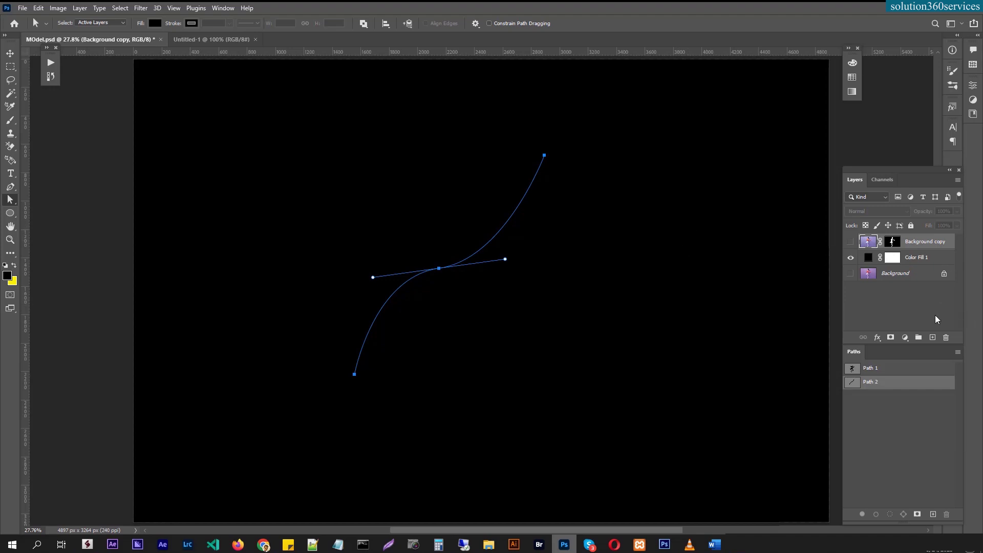
Step: Add a new empty layer above Background copy and stroke the S-curve path on it using the Pencil with Simulate Pressure off
{"action": "left_click", "coordinate": [933, 338]}
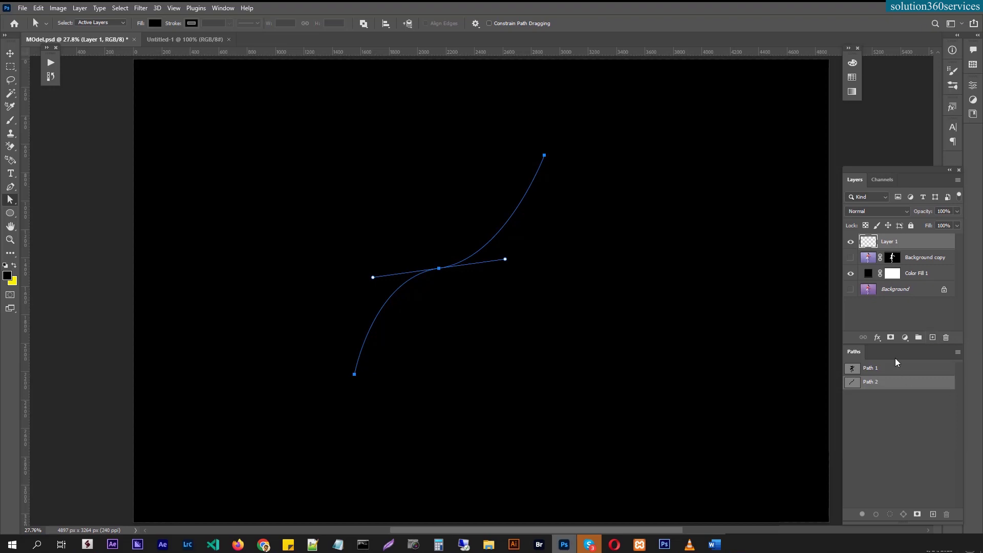
{"action": "left_click", "coordinate": [10, 187]}
{"action": "left_click", "coordinate": [473, 255]}
{"action": "right_click", "coordinate": [474, 258]}
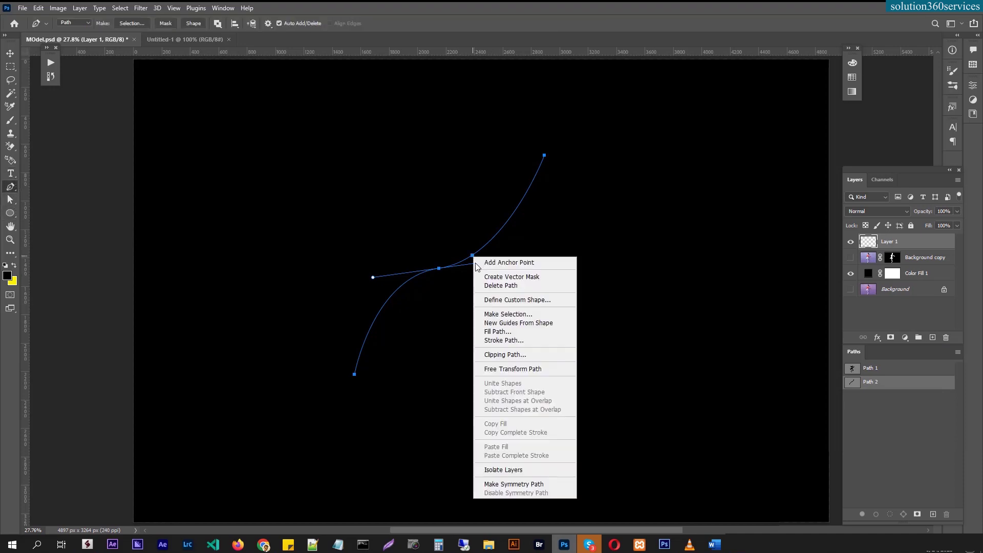
{"action": "left_click", "coordinate": [512, 342]}
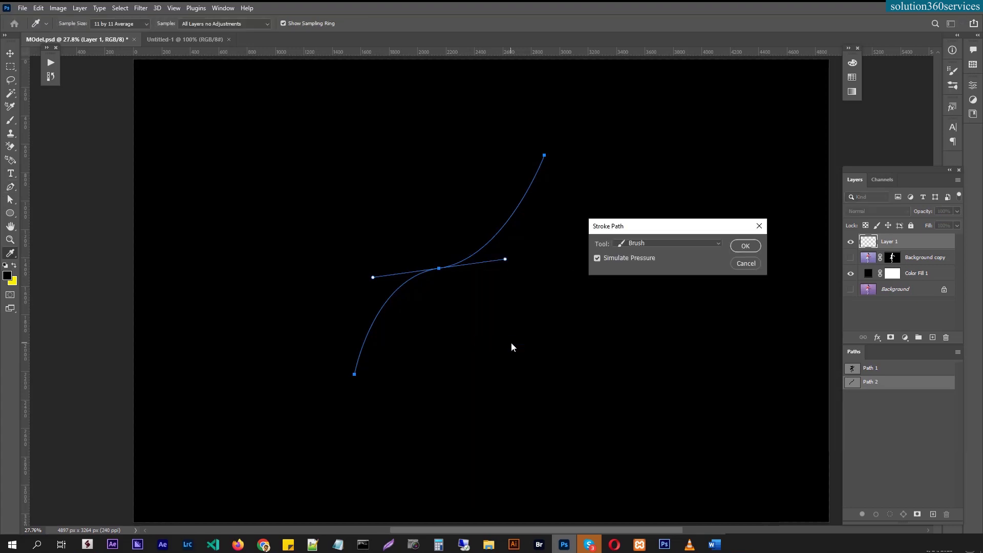
{"action": "left_click", "coordinate": [618, 258]}
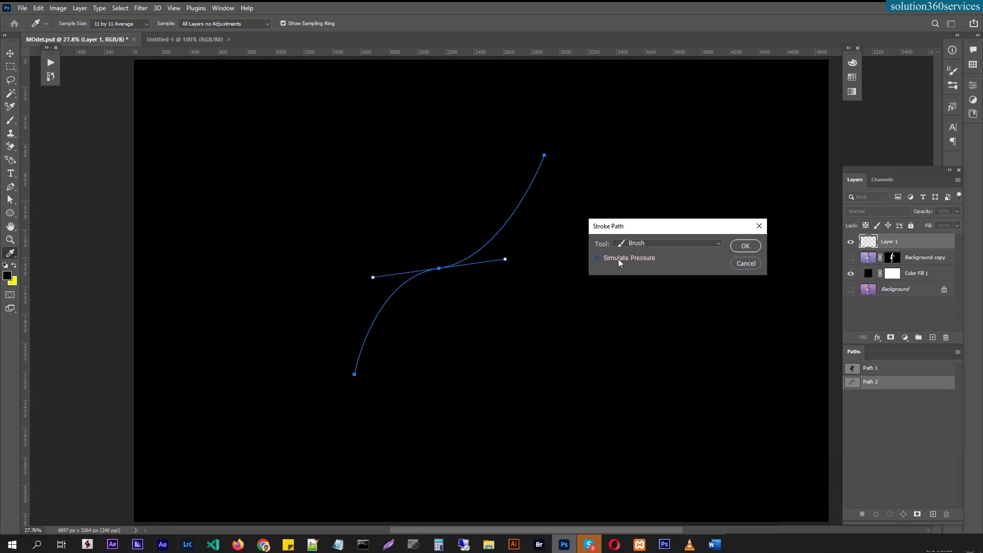
{"action": "left_click", "coordinate": [693, 241]}
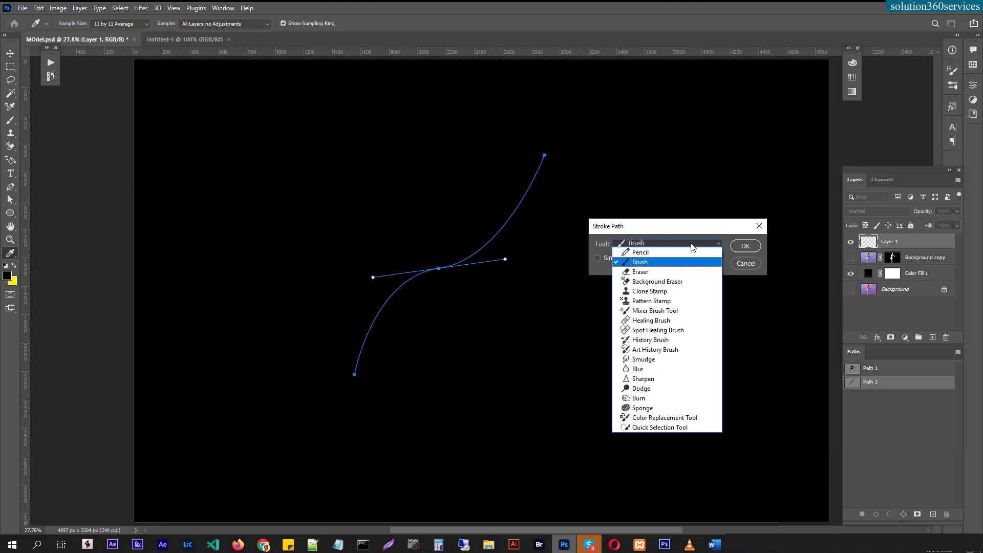
{"action": "left_click", "coordinate": [663, 253]}
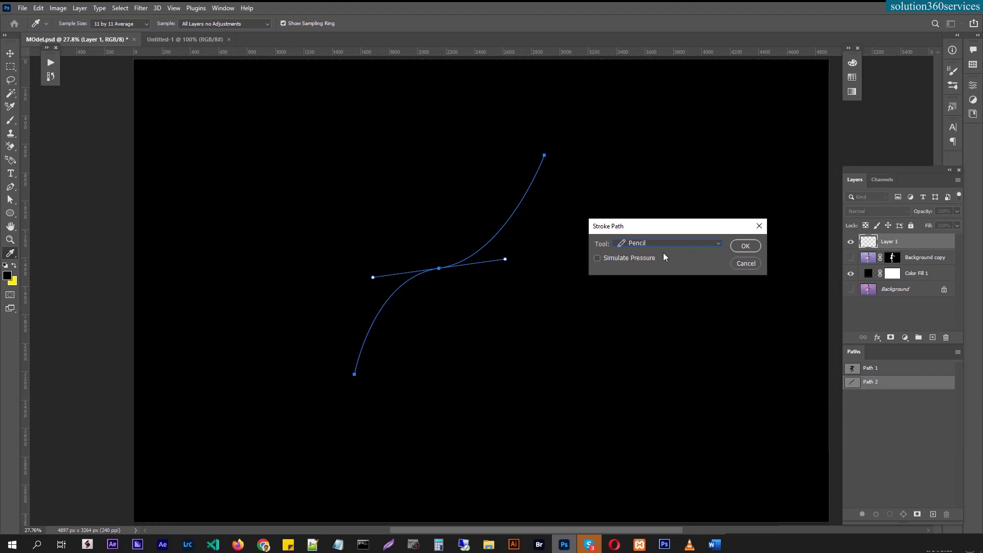
{"action": "left_click", "coordinate": [745, 247]}
Step: Undo the stray anchor point added to the S-curve and delete the stroked Layer 1
{"action": "left_click", "coordinate": [482, 248]}
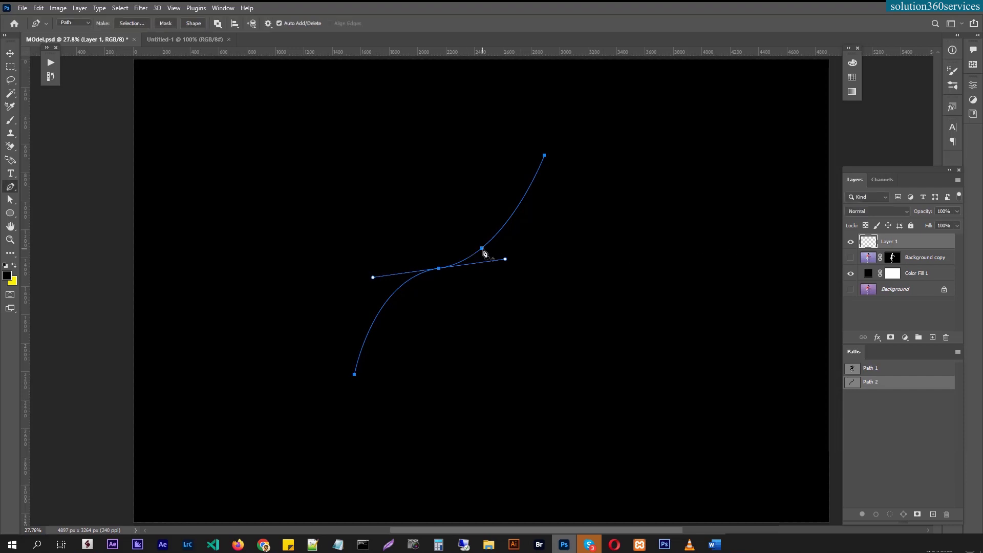
{"action": "left_click_drag", "start_coordinate": [452, 262], "coordinate": [544, 226]}
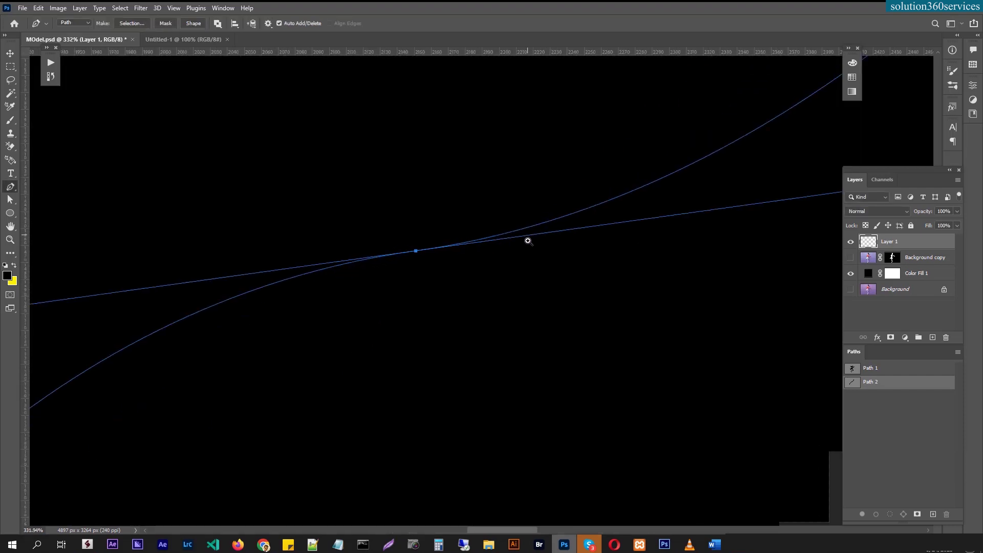
{"action": "left_click", "coordinate": [517, 241]}
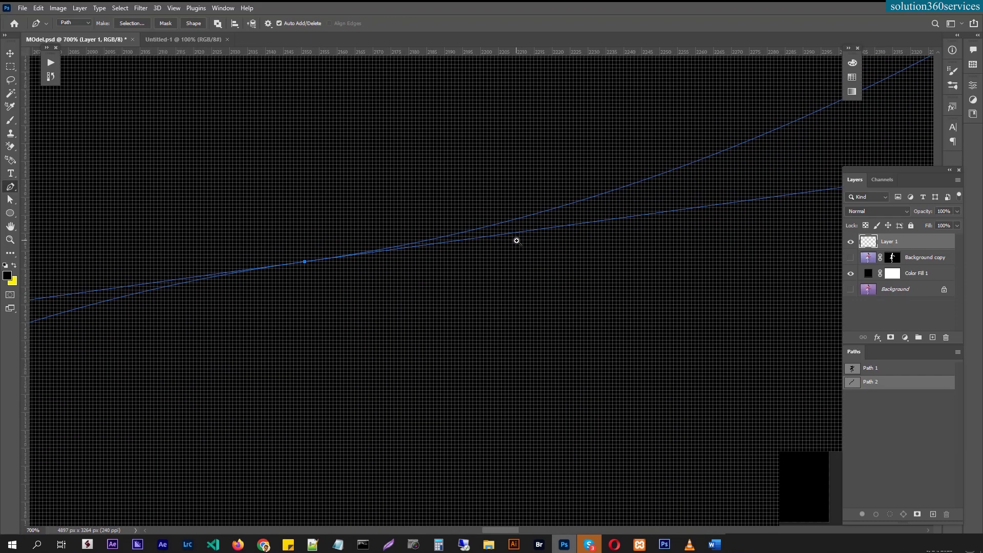
{"action": "key", "text": "ctrl+0"}
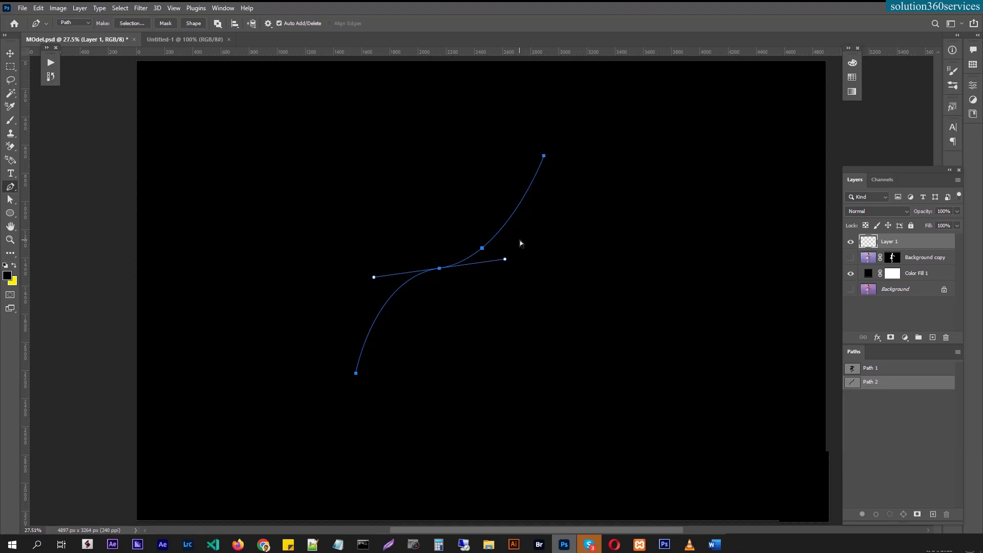
{"action": "key", "text": "ctrl+z"}
{"action": "key", "text": "Delete"}
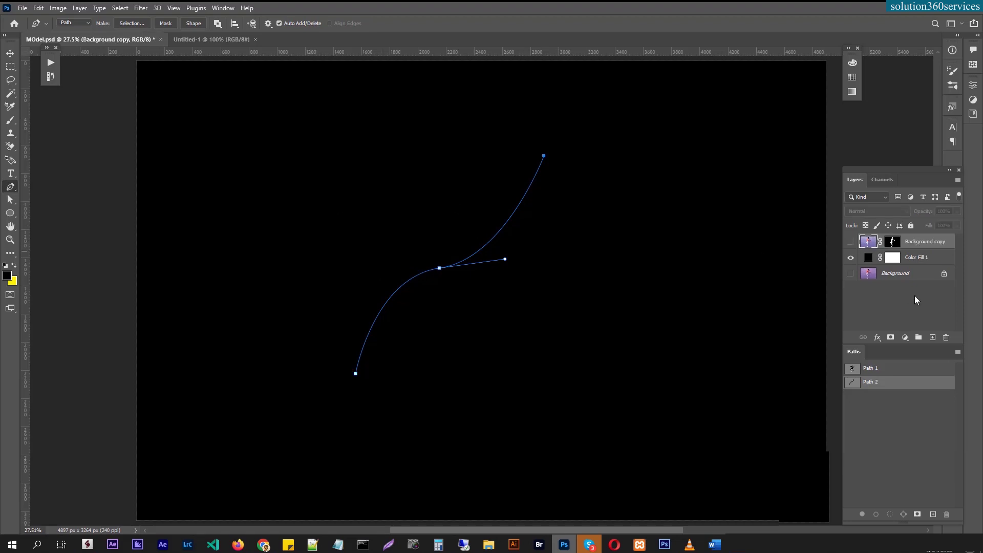
Step: Add a new layer above Background copy, stroke the S-curve on it using the Brush with Simulate Pressure off, and deselect the path
{"action": "left_click", "coordinate": [933, 338]}
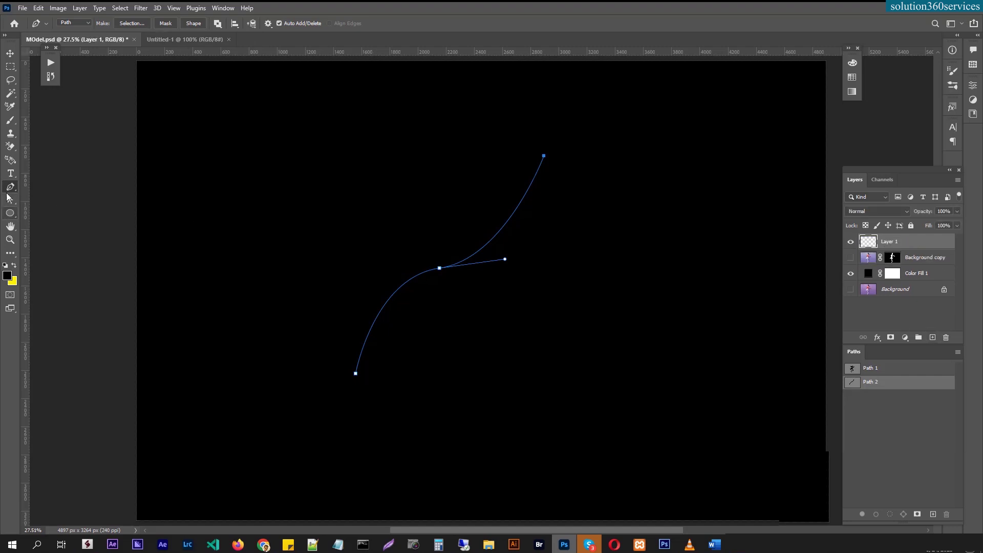
{"action": "left_click", "coordinate": [407, 248], "text": "ctrl"}
{"action": "right_click", "coordinate": [425, 251]}
{"action": "left_click", "coordinate": [445, 319]}
{"action": "left_click", "coordinate": [661, 244]}
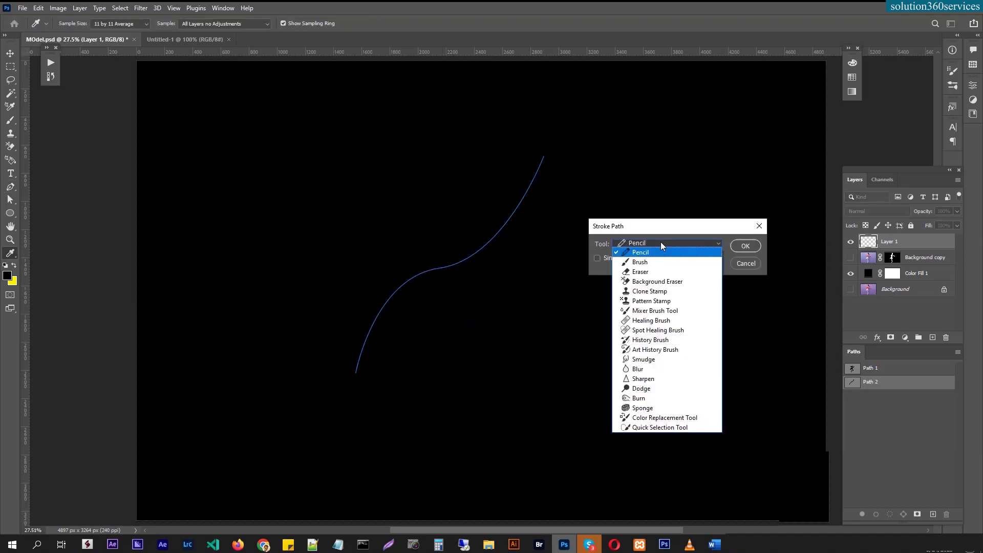
{"action": "left_click", "coordinate": [637, 263]}
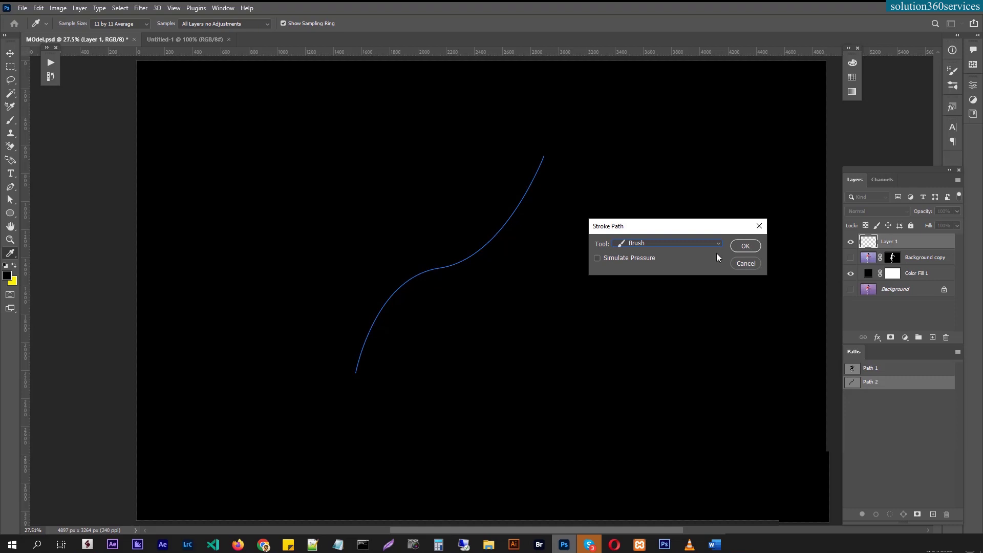
{"action": "left_click", "coordinate": [746, 247]}
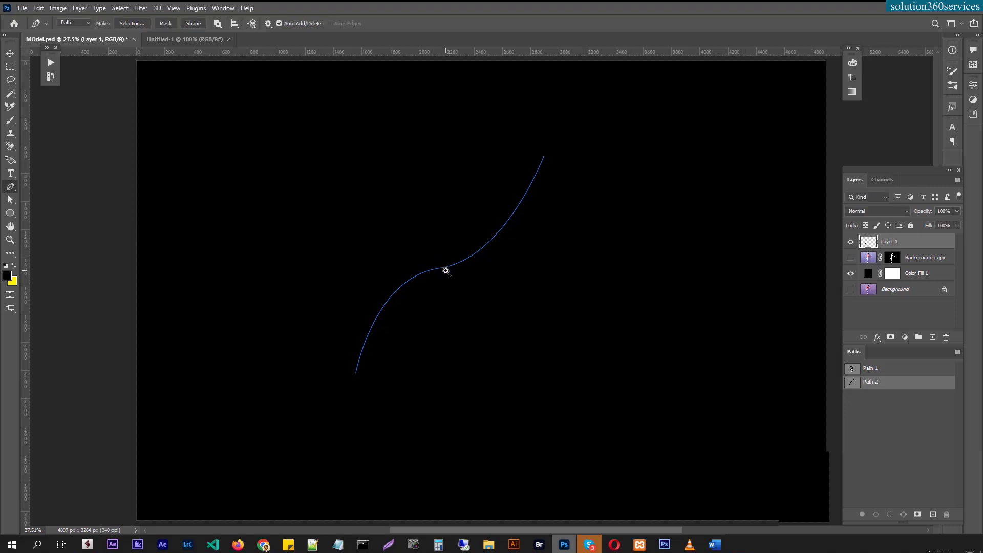
{"action": "left_click", "coordinate": [444, 265], "text": "ctrl"}
{"action": "left_click_drag", "start_coordinate": [446, 271], "coordinate": [447, 276]}
{"action": "left_click", "coordinate": [895, 413]}
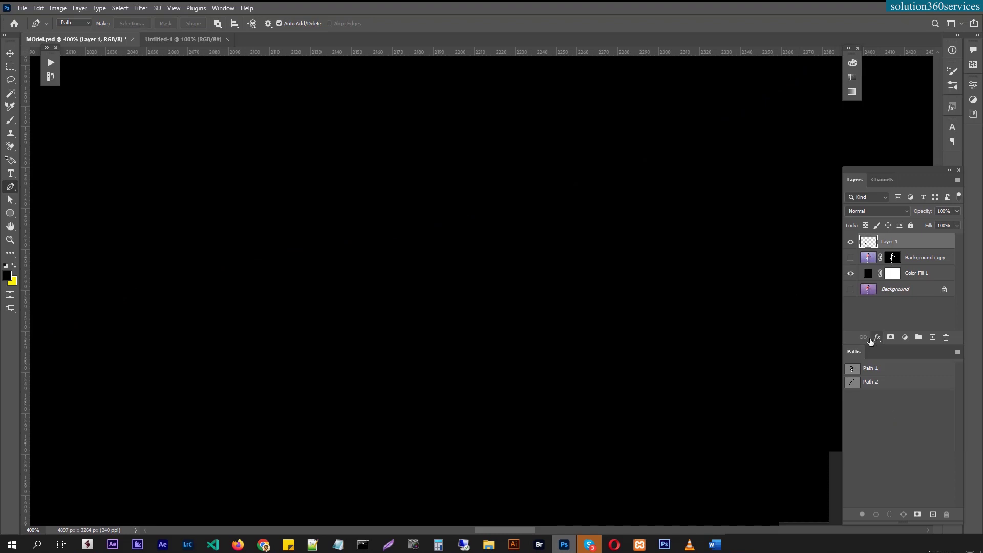
Step: Replace Layer 1 with a new empty layer, with yellow as the foreground colour and Path 2 active
{"action": "left_click", "coordinate": [14, 265]}
{"action": "left_click_drag", "start_coordinate": [892, 241], "coordinate": [946, 337]}
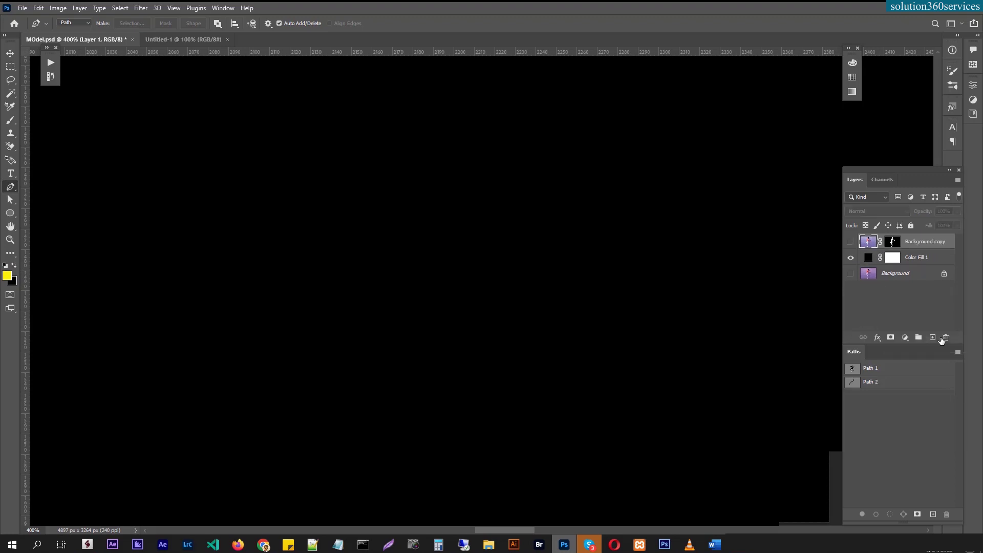
{"action": "left_click", "coordinate": [933, 338]}
{"action": "left_click", "coordinate": [871, 384]}
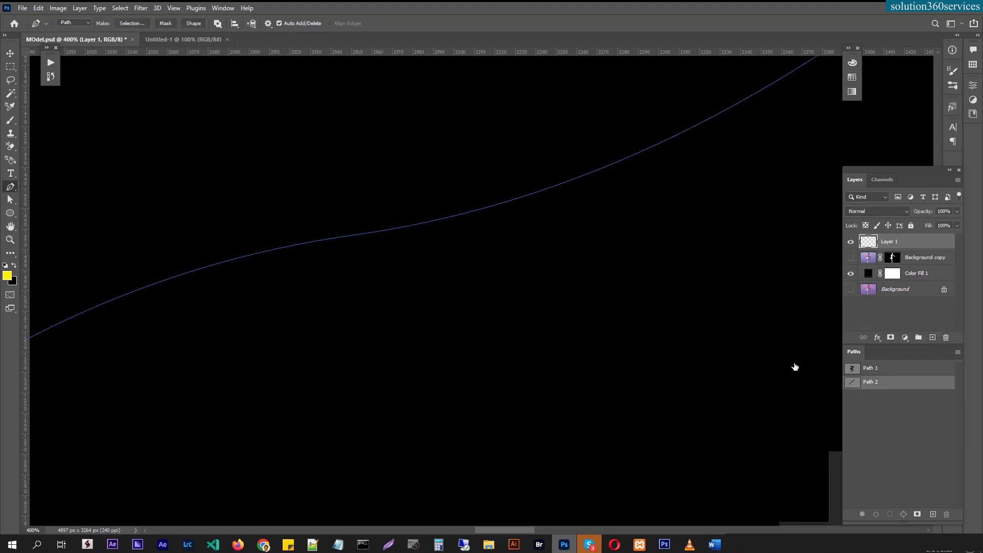
Step: Stroke the S-curve path in yellow on Layer 1 using the Brush, and undo the stroke
{"action": "key", "text": "ctrl+0"}
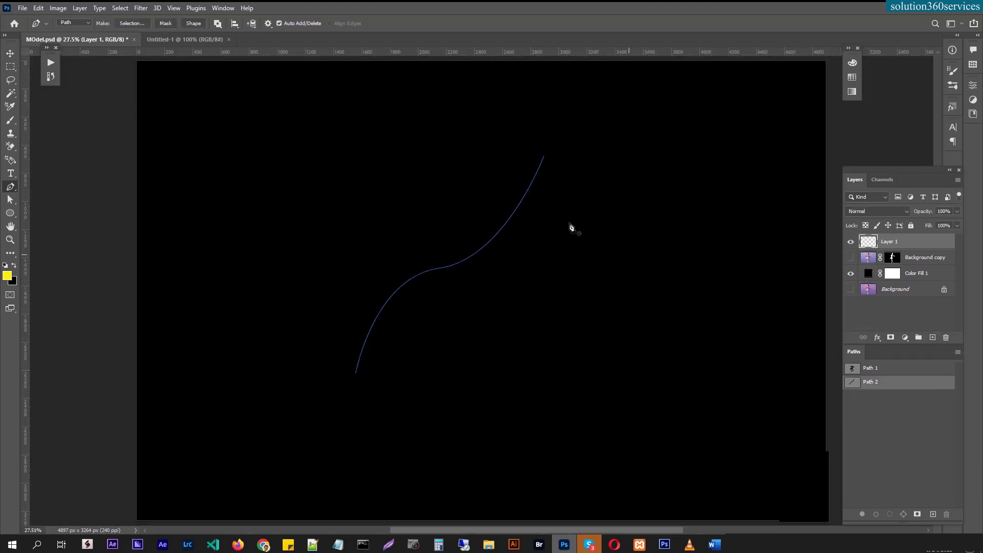
{"action": "key", "text": "a"}
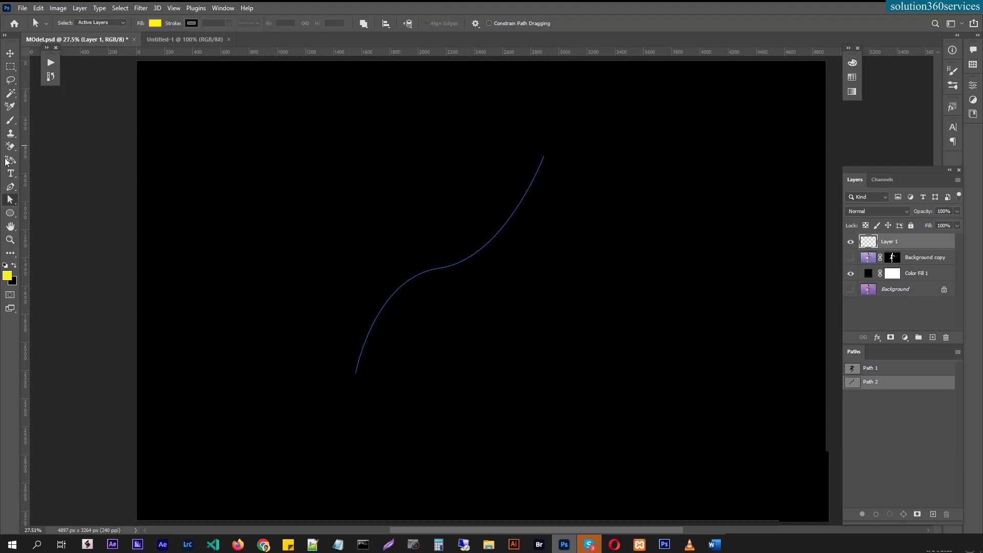
{"action": "left_click", "coordinate": [10, 187]}
{"action": "right_click", "coordinate": [431, 266]}
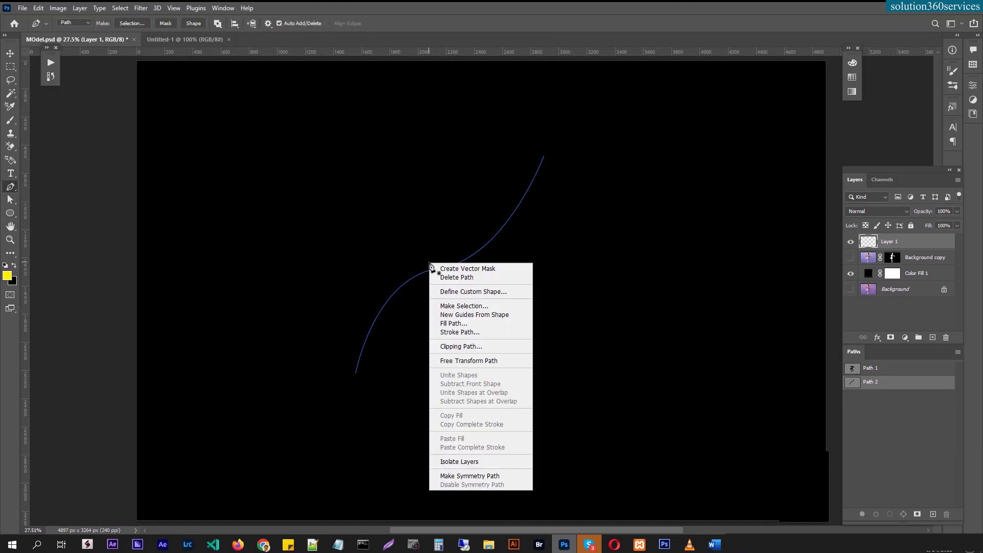
{"action": "left_click", "coordinate": [464, 332]}
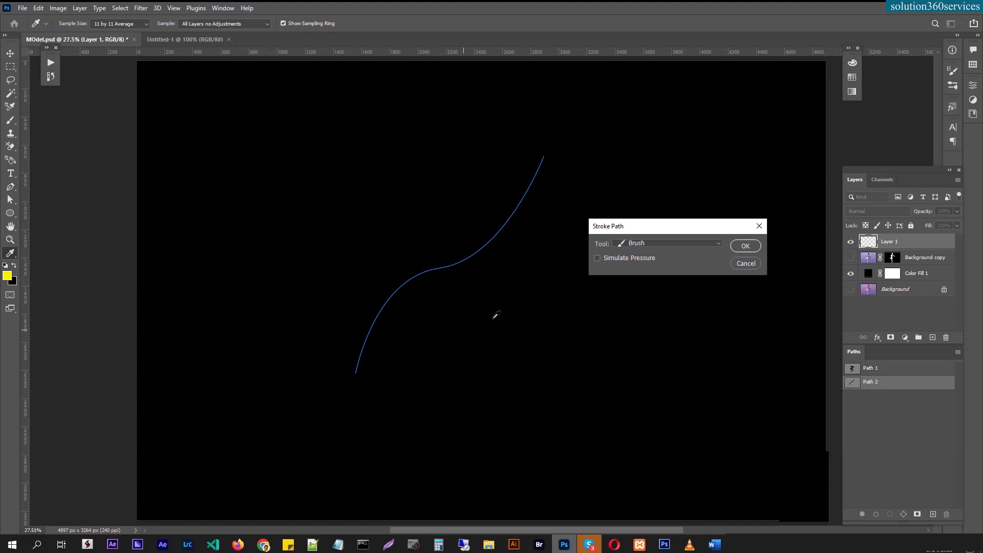
{"action": "left_click", "coordinate": [752, 245]}
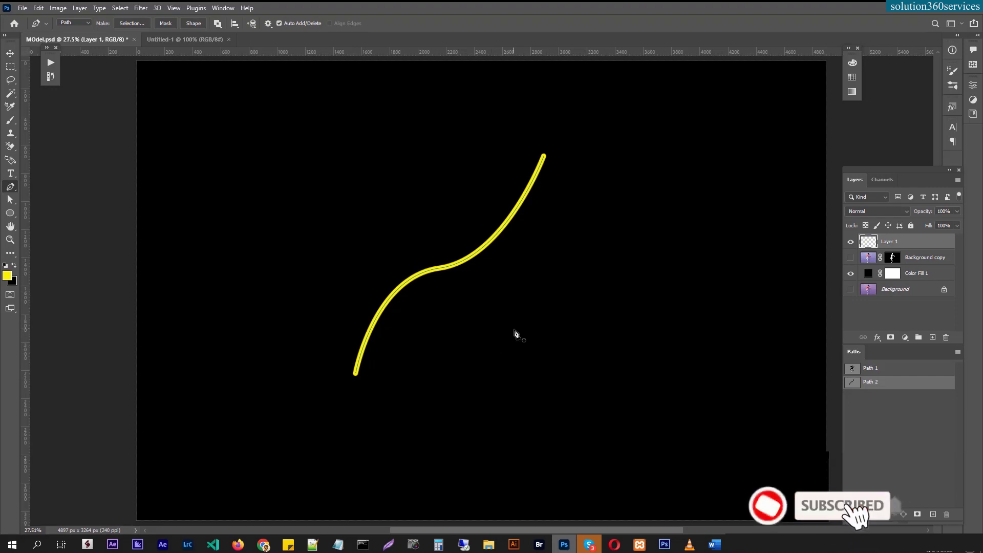
{"action": "key", "text": "ctrl+z"}
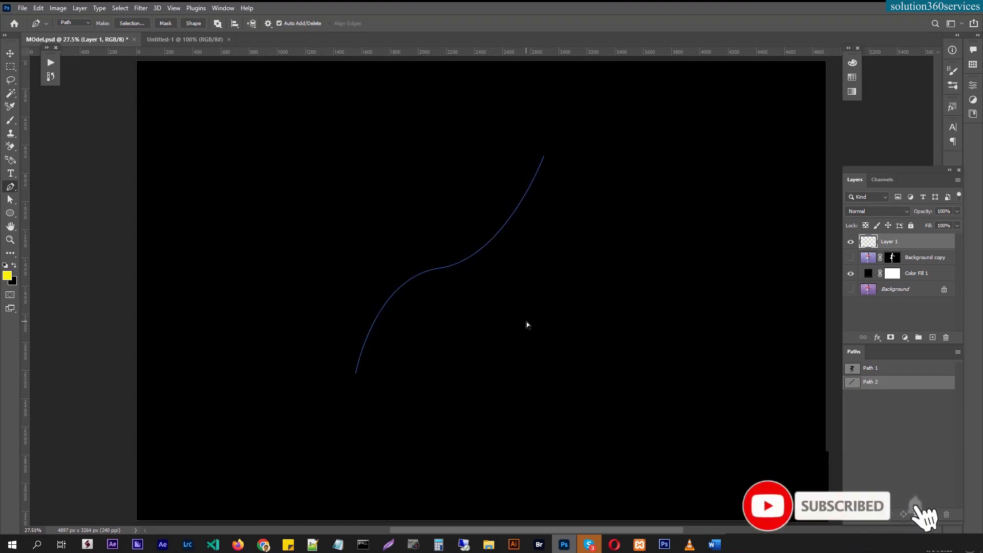
Step: Stroke the S-curve path in yellow on Layer 1 using the Pencil with Simulate Pressure off
{"action": "right_click", "coordinate": [470, 262]}
{"action": "left_click", "coordinate": [507, 342]}
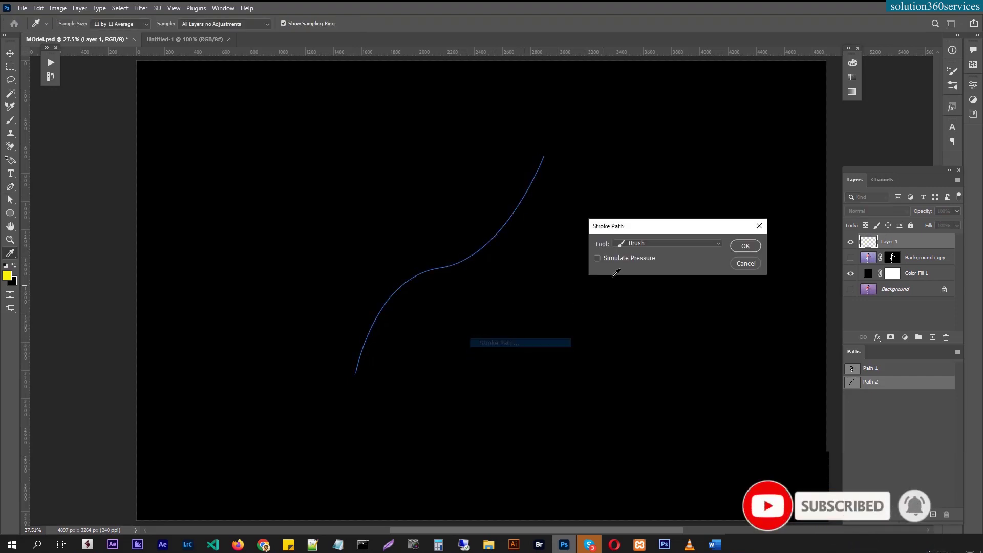
{"action": "left_click", "coordinate": [634, 248]}
{"action": "left_click", "coordinate": [657, 247]}
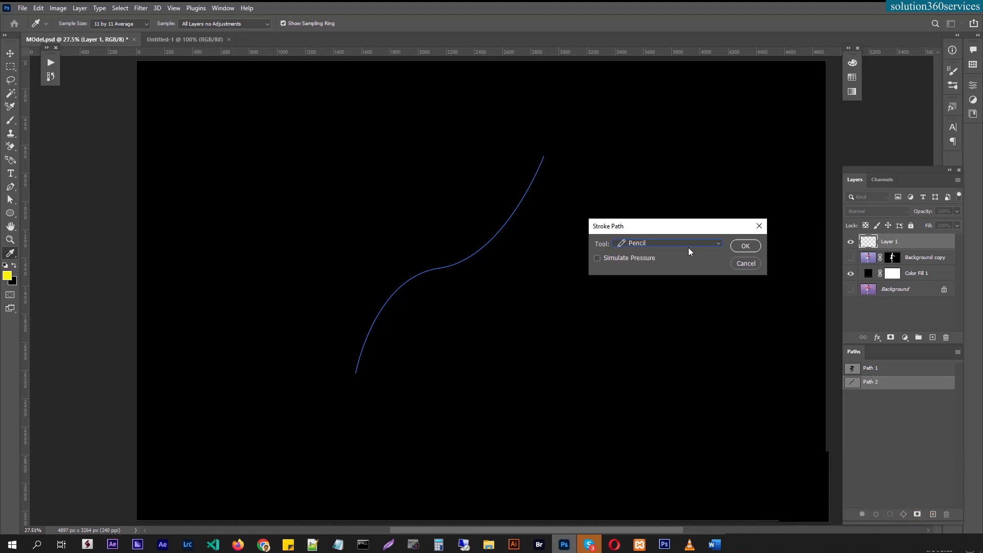
{"action": "left_click", "coordinate": [741, 245]}
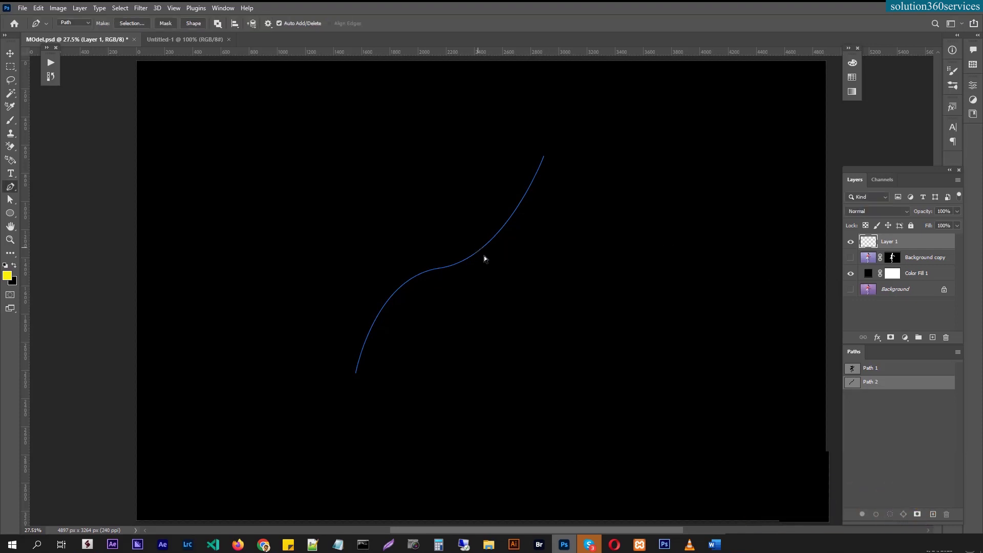
{"action": "left_click_drag", "start_coordinate": [484, 263], "coordinate": [569, 219]}
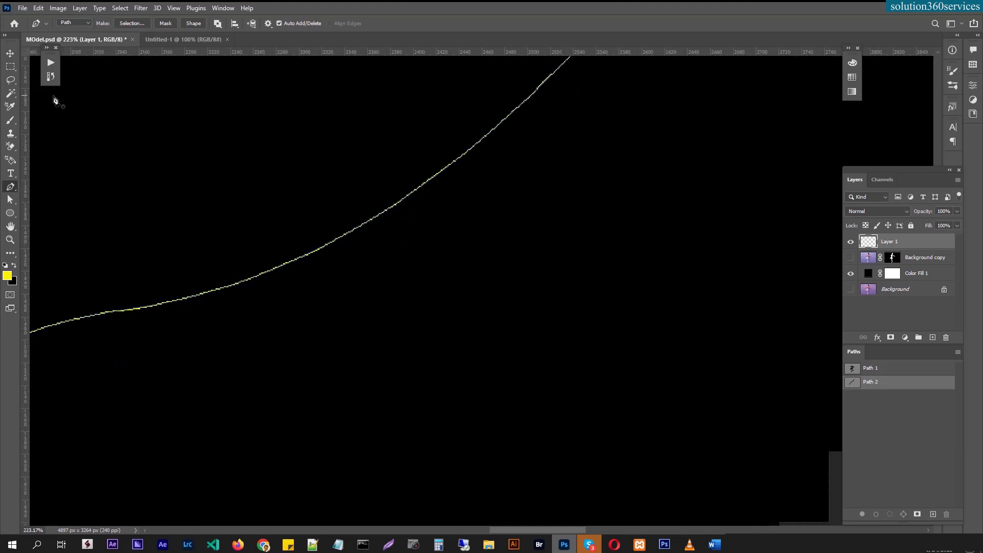
Step: Set the Pencil tool's size to 59 px and undo the thin pencil stroke
{"action": "left_click", "coordinate": [14, 122]}
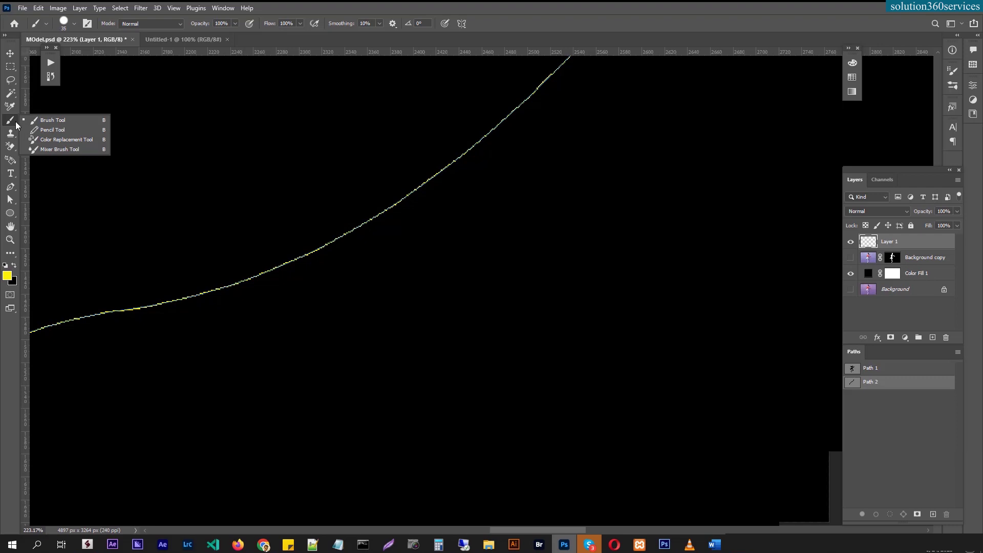
{"action": "left_click", "coordinate": [51, 129]}
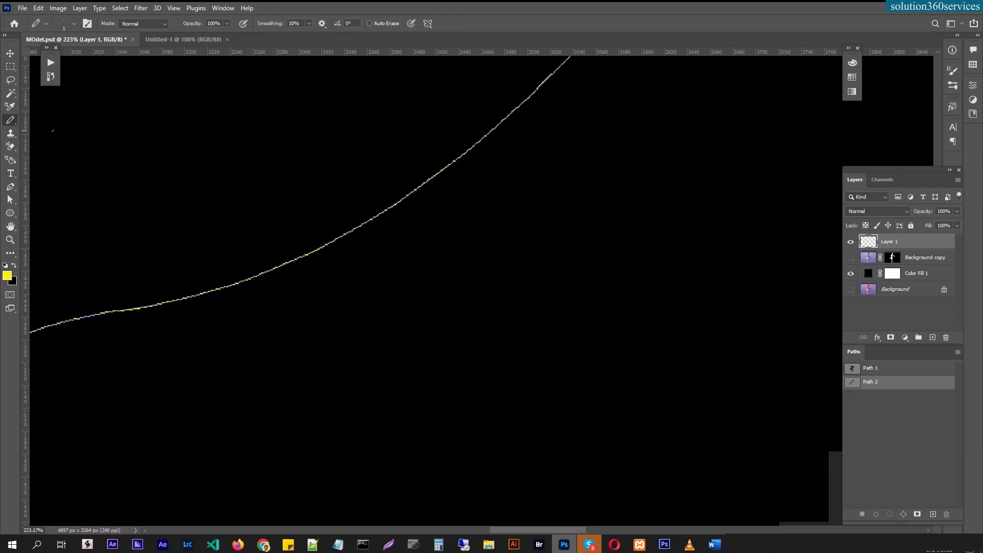
{"action": "left_click", "coordinate": [66, 24]}
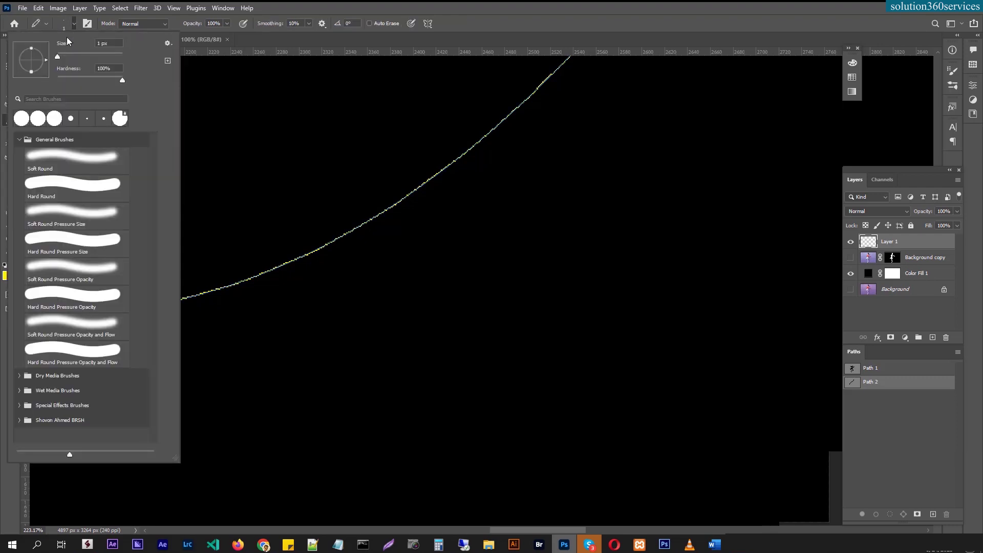
{"action": "left_click", "coordinate": [73, 55]}
{"action": "key", "text": "Return"}
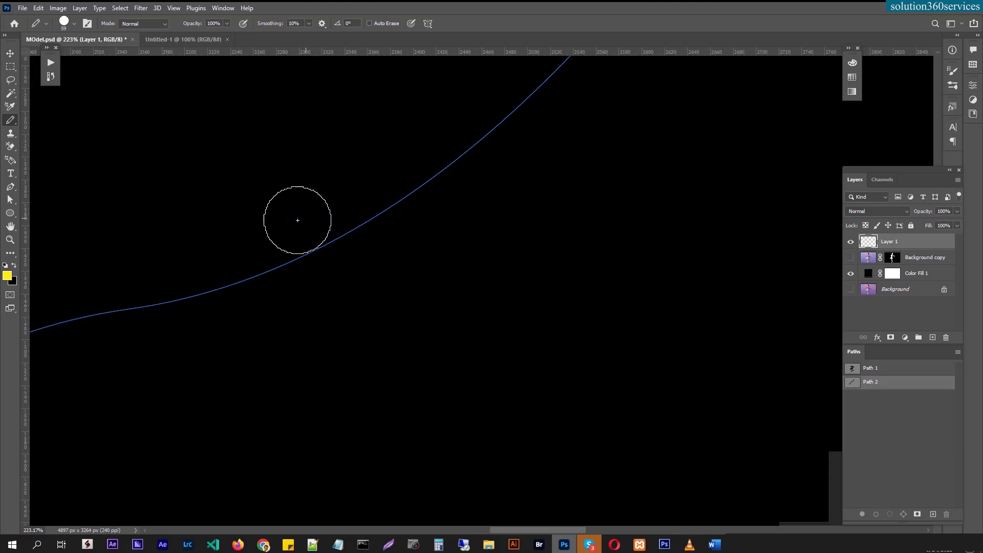
Step: Stroke the S-curve path again on Layer 1 using the yellow 59 px Pencil with Simulate Pressure off
{"action": "key", "text": "ctrl+minus"}
{"action": "key", "text": "ctrl+minus"}
{"action": "key", "text": "ctrl+minus"}
{"action": "key", "text": "ctrl+minus"}
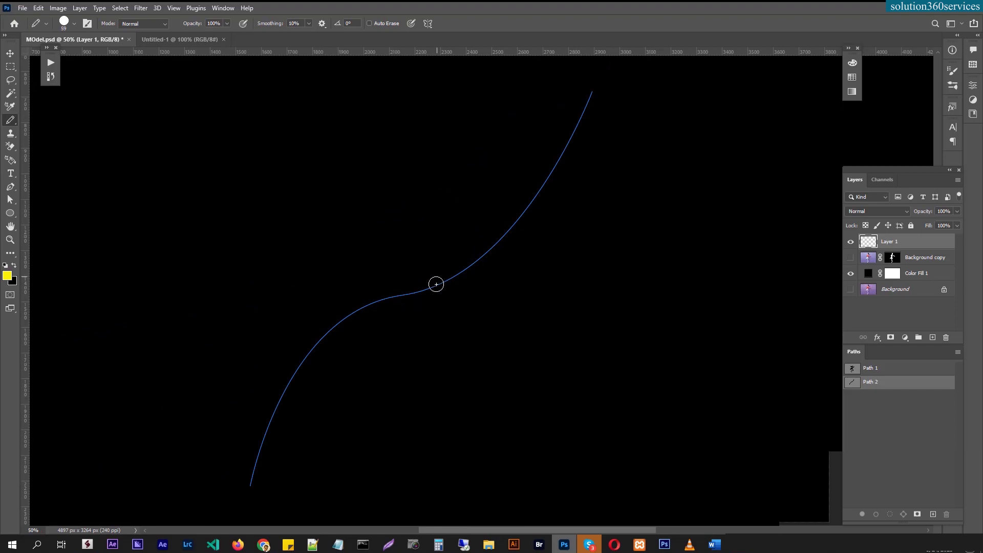
{"action": "right_click", "coordinate": [436, 286]}
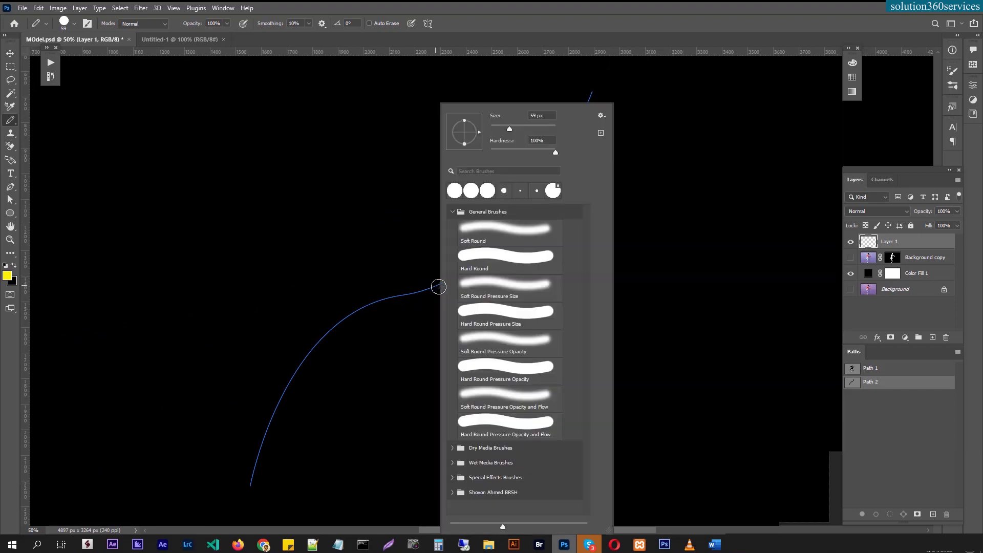
{"action": "left_click", "coordinate": [10, 187]}
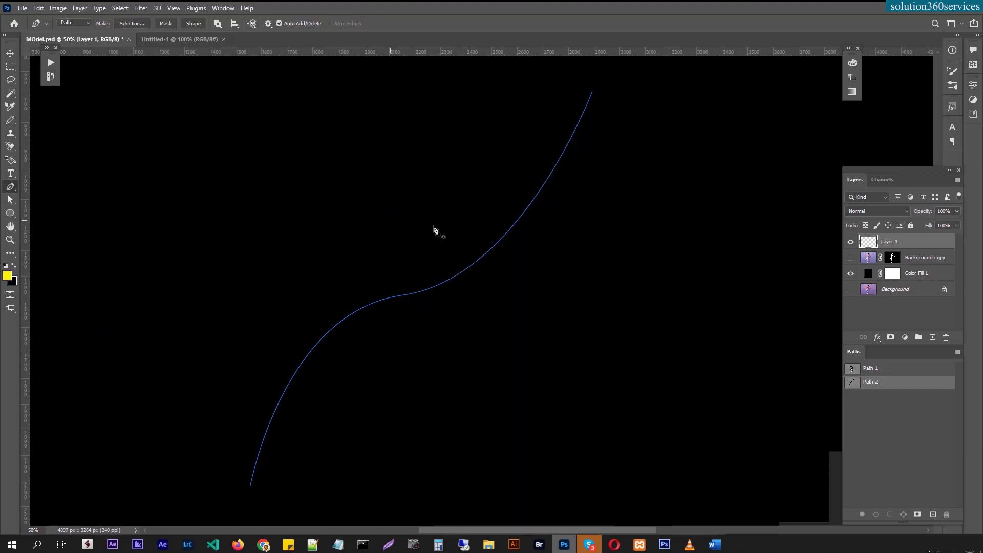
{"action": "right_click", "coordinate": [435, 289]}
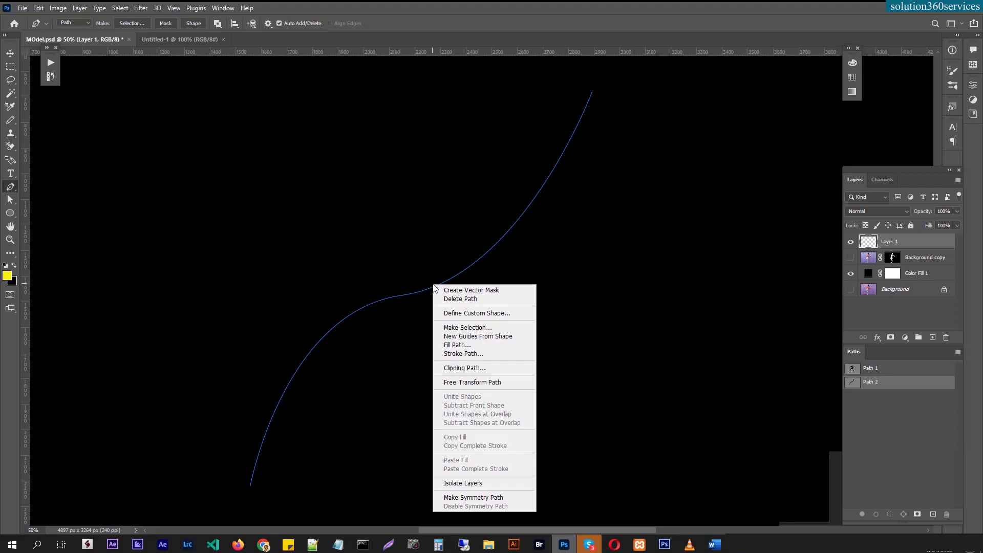
{"action": "left_click", "coordinate": [473, 353]}
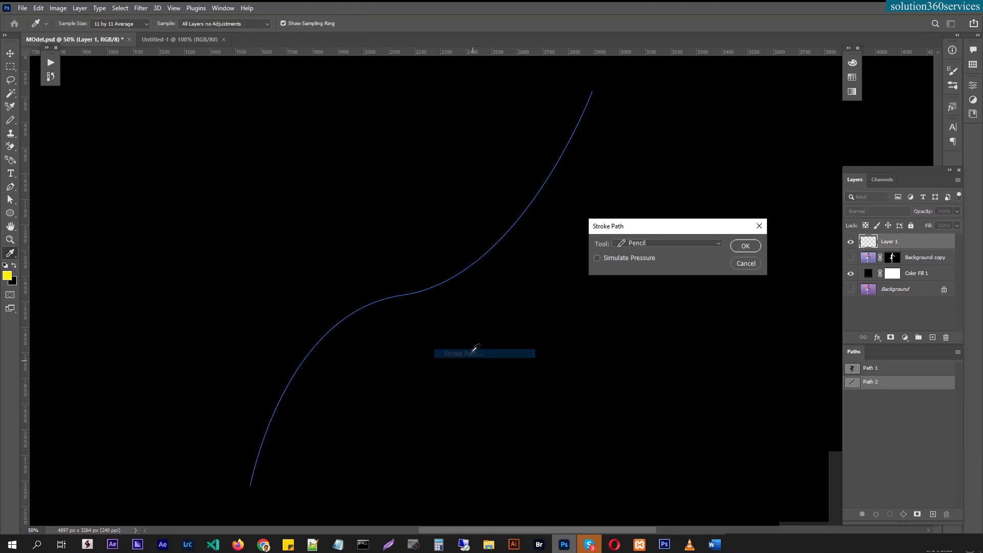
{"action": "left_click", "coordinate": [741, 247]}
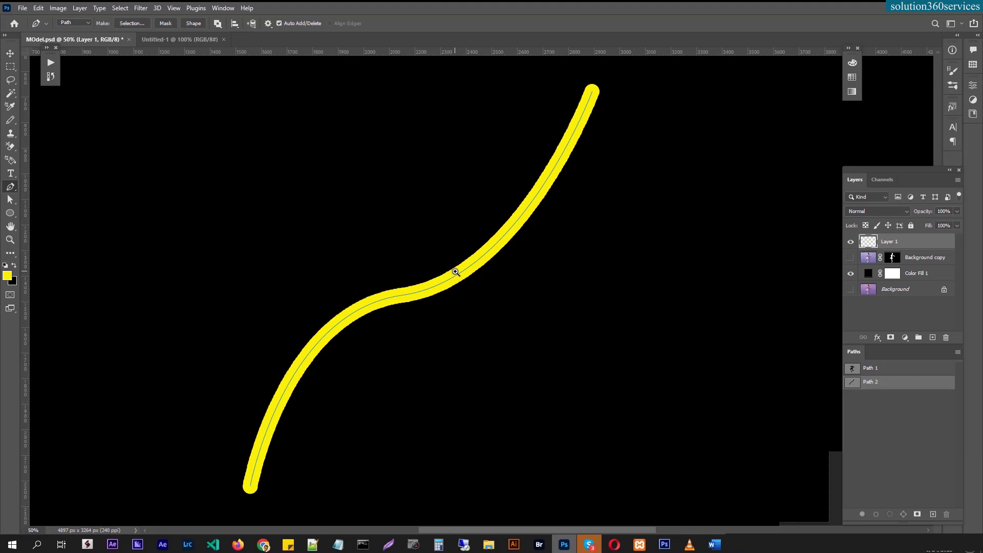
Step: Inspect the edges of the thick pencil stroke up close, and undo the stroke
{"action": "left_click", "coordinate": [453, 272], "text": "ctrl"}
{"action": "left_click", "coordinate": [457, 270], "text": "ctrl"}
{"action": "left_click", "coordinate": [455, 273], "text": "ctrl"}
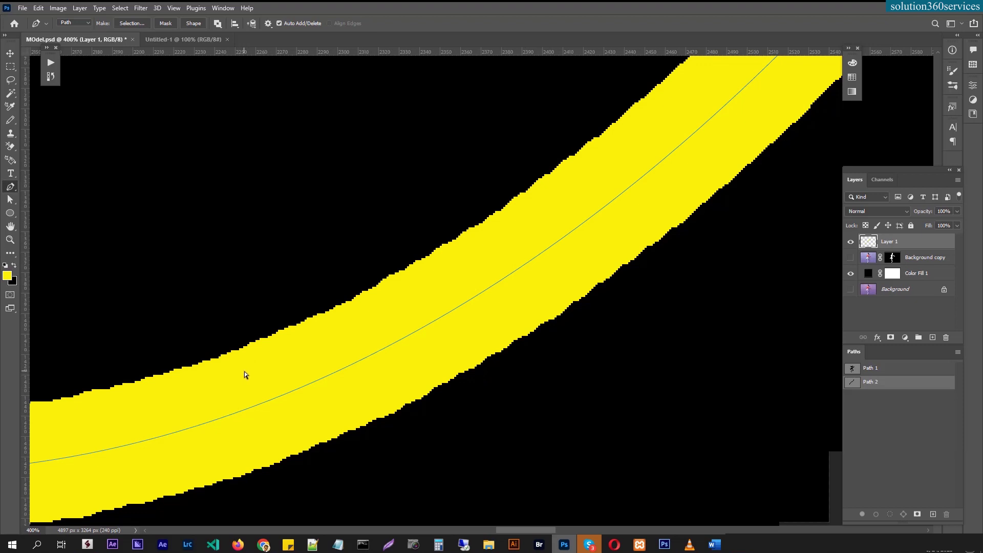
{"action": "key", "text": "ctrl+0"}
{"action": "key", "text": "ctrl+z"}
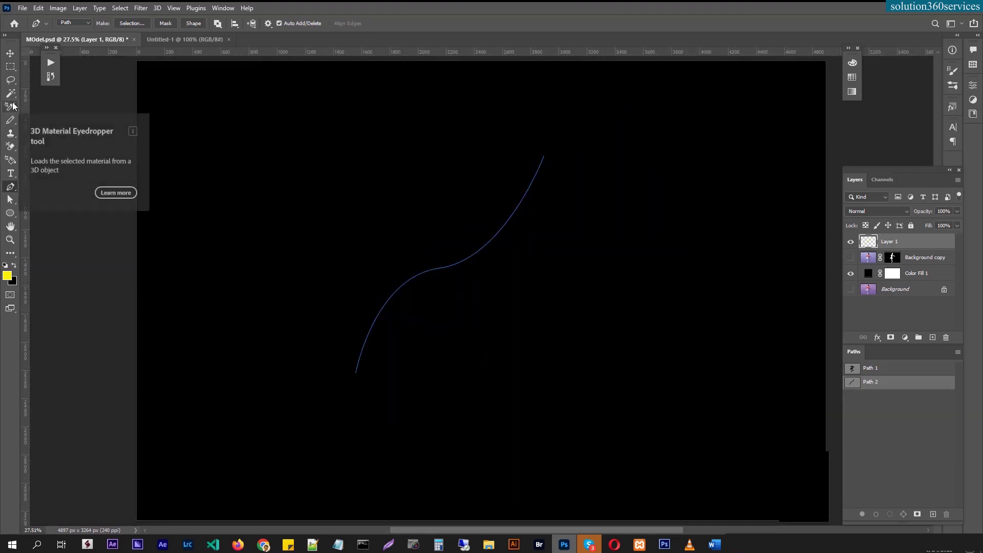
{"action": "right_click", "coordinate": [421, 274]}
{"action": "left_click", "coordinate": [889, 439]}
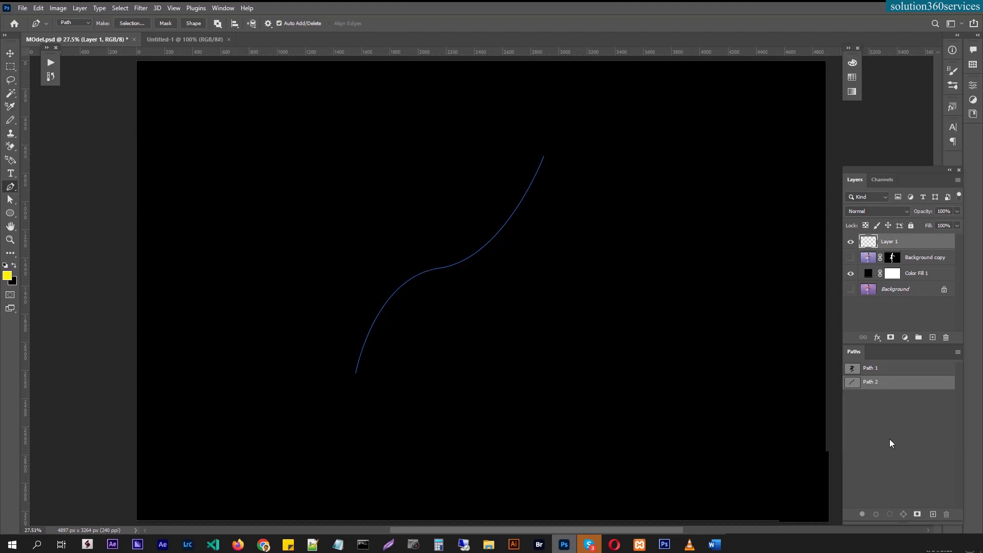
Step: Delete Layer 1 and add a new empty layer above Background copy
{"action": "left_click", "coordinate": [939, 296]}
{"action": "left_click", "coordinate": [850, 242]}
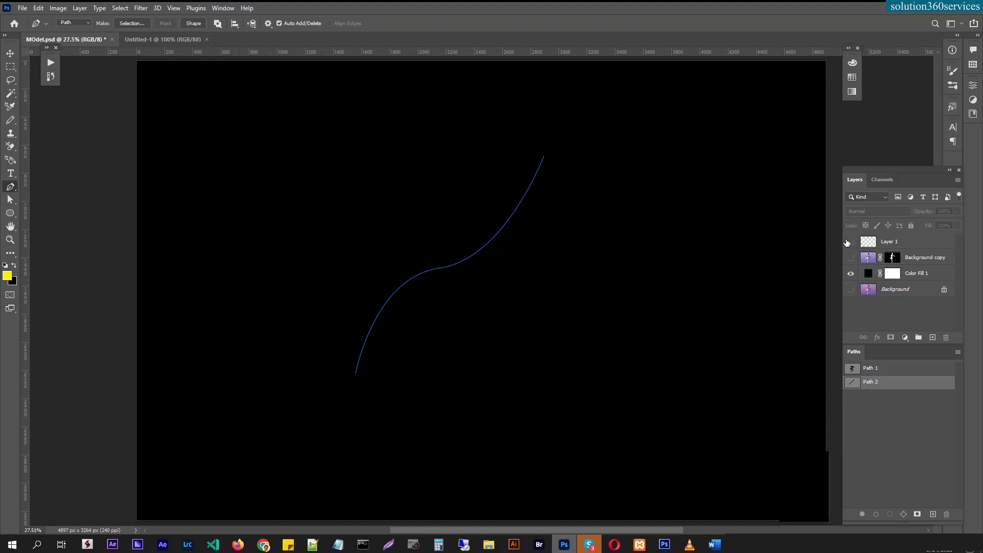
{"action": "left_click_drag", "start_coordinate": [884, 242], "coordinate": [947, 338]}
{"action": "left_click", "coordinate": [933, 338]}
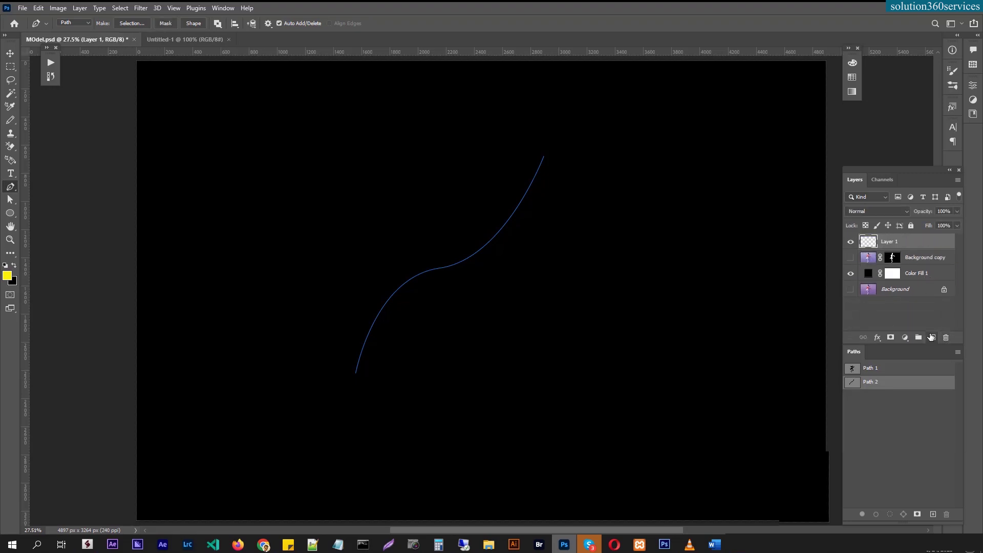
Step: Switch from the Pencil to the Brush tool and lower its hardness to 21%
{"action": "left_click", "coordinate": [11, 106]}
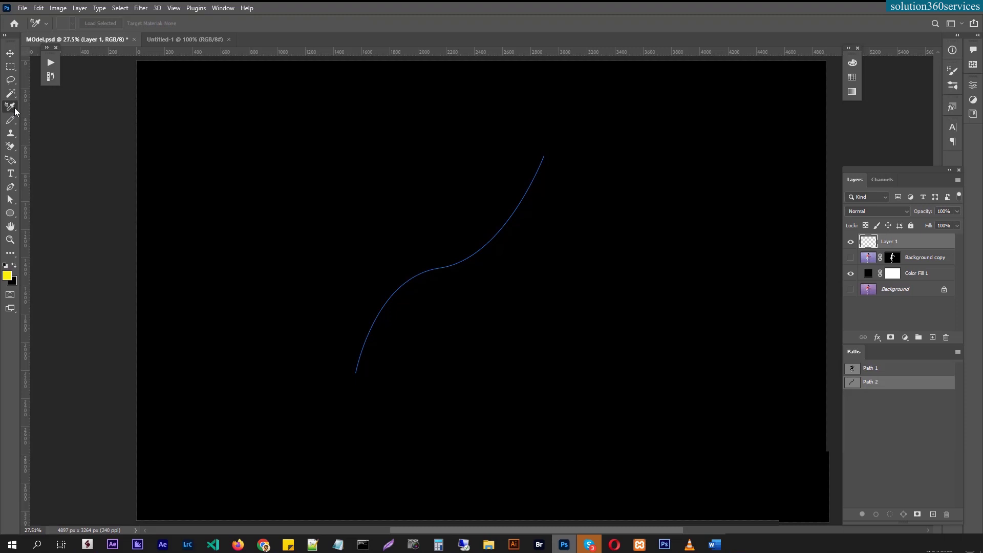
{"action": "left_click", "coordinate": [10, 94]}
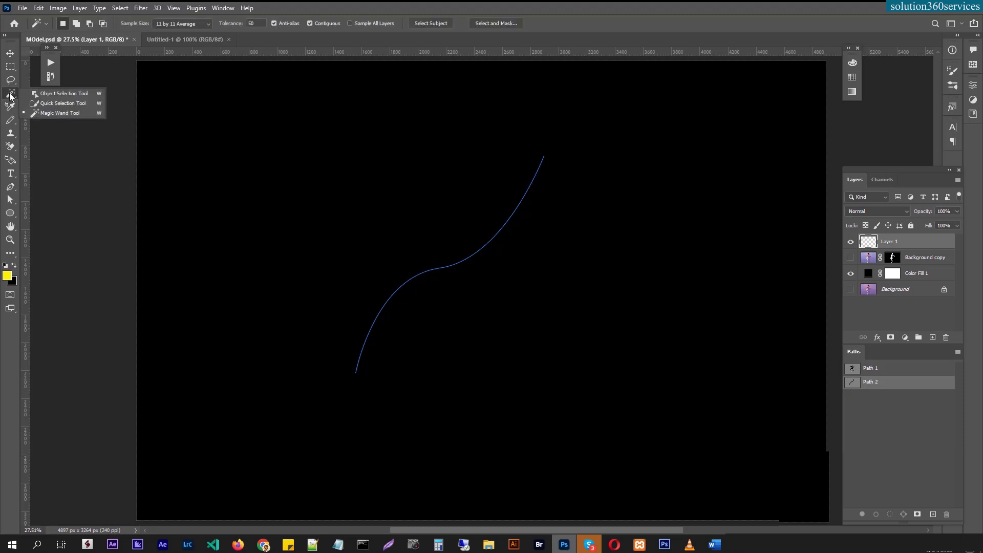
{"action": "left_click", "coordinate": [10, 96]}
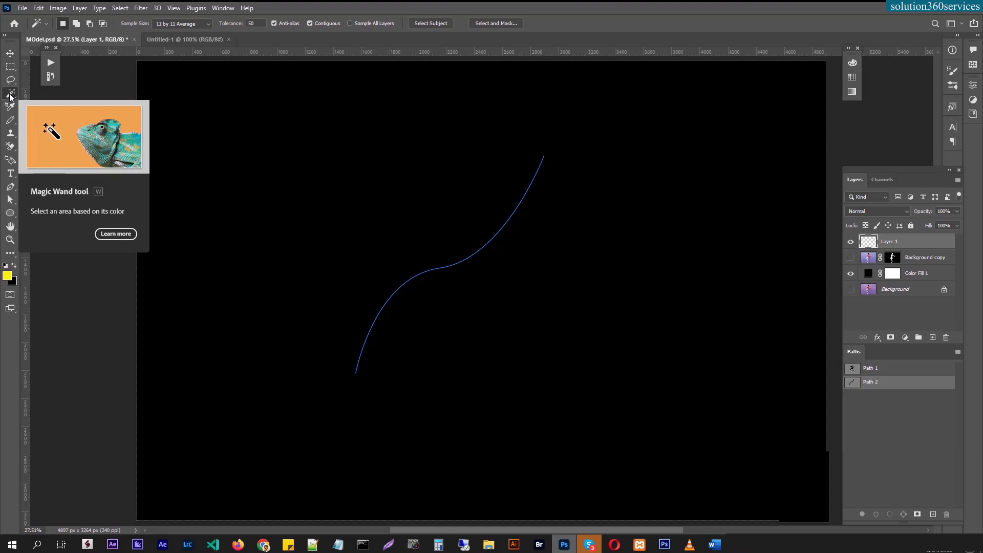
{"action": "key", "text": "b"}
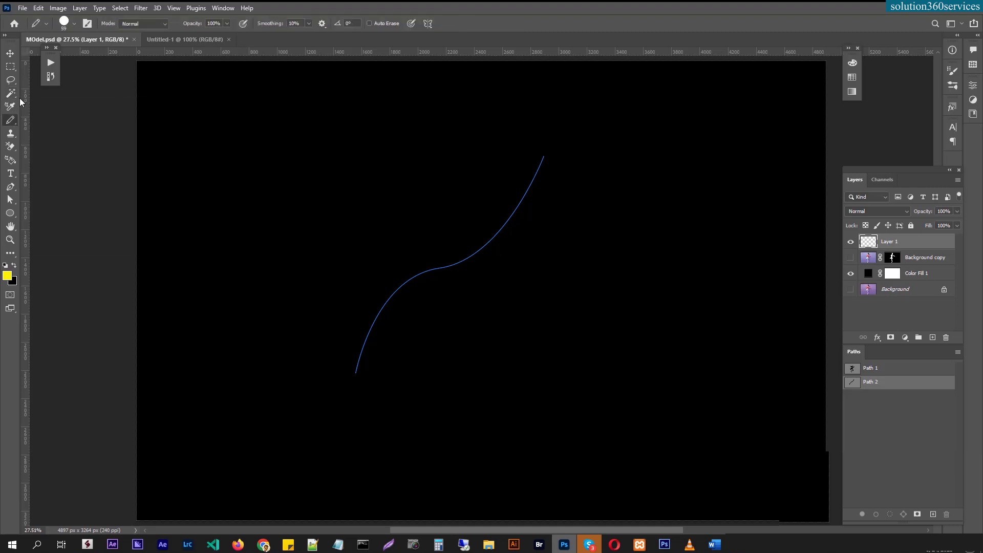
{"action": "right_click", "coordinate": [11, 124]}
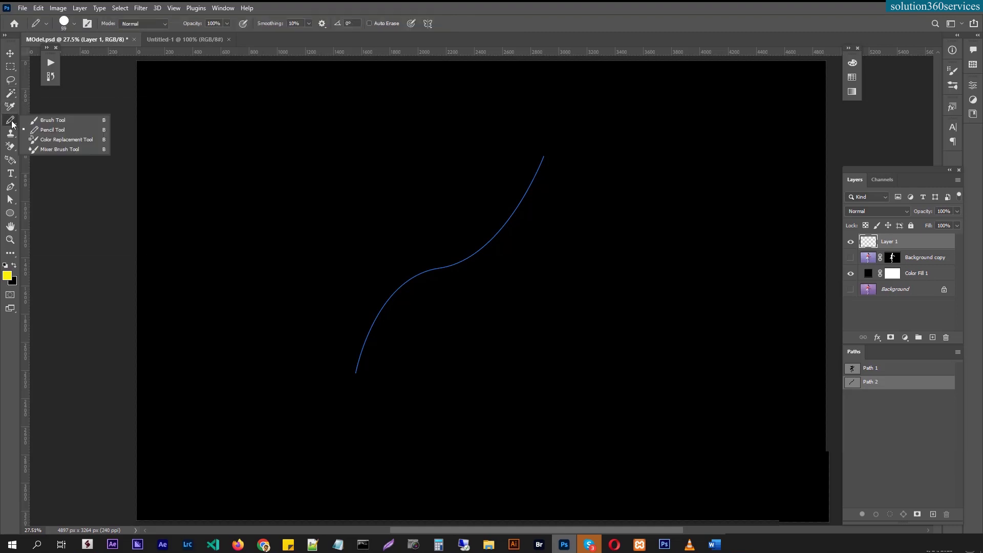
{"action": "left_click", "coordinate": [57, 120]}
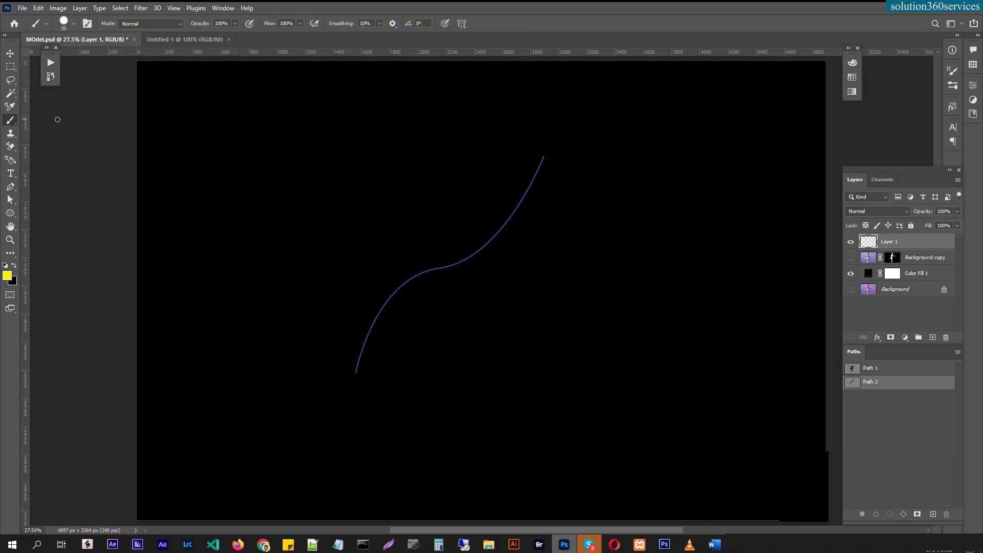
{"action": "left_click", "coordinate": [61, 27]}
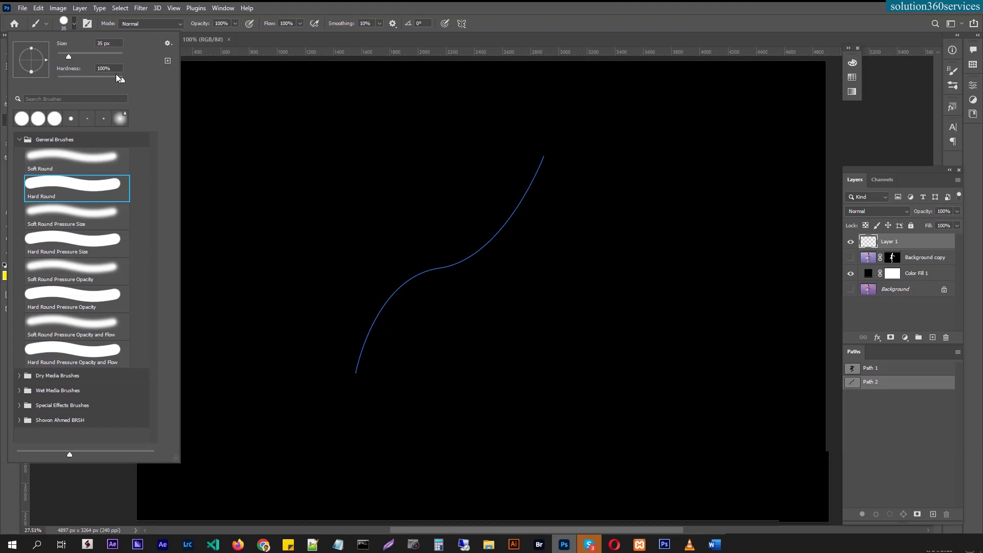
{"action": "left_click_drag", "start_coordinate": [121, 79], "coordinate": [72, 80]}
{"action": "left_click", "coordinate": [63, 23]}
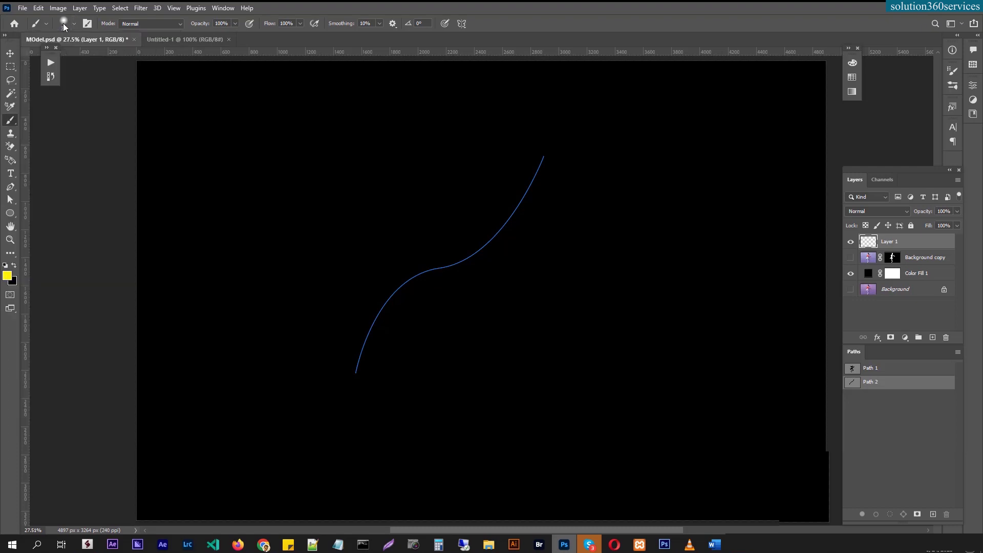
Step: Stroke the S-curve path on Layer 1 with the yellow 35 px Brush, Simulate Pressure off, and inspect the stroke's edges up close
{"action": "left_click", "coordinate": [11, 199]}
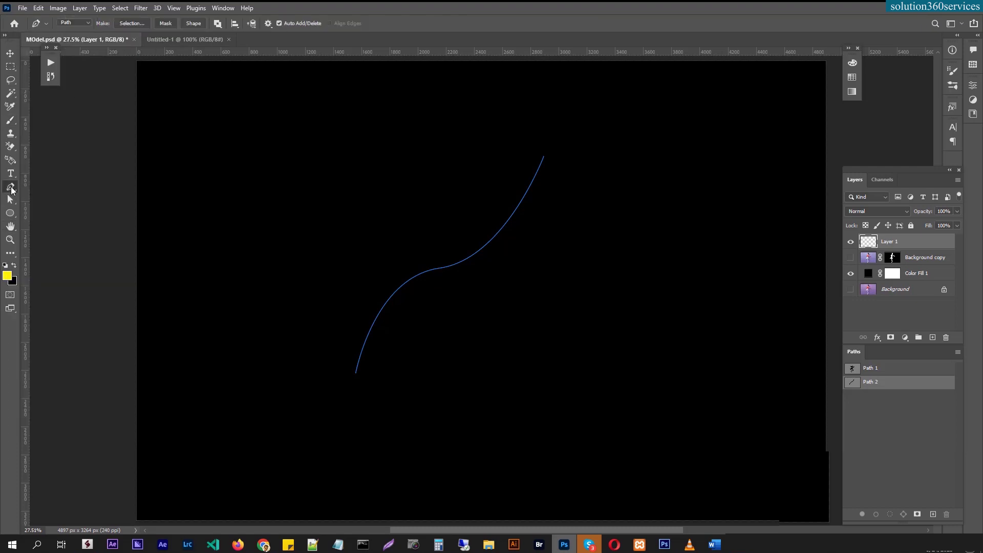
{"action": "right_click", "coordinate": [456, 263]}
{"action": "left_click", "coordinate": [491, 349]}
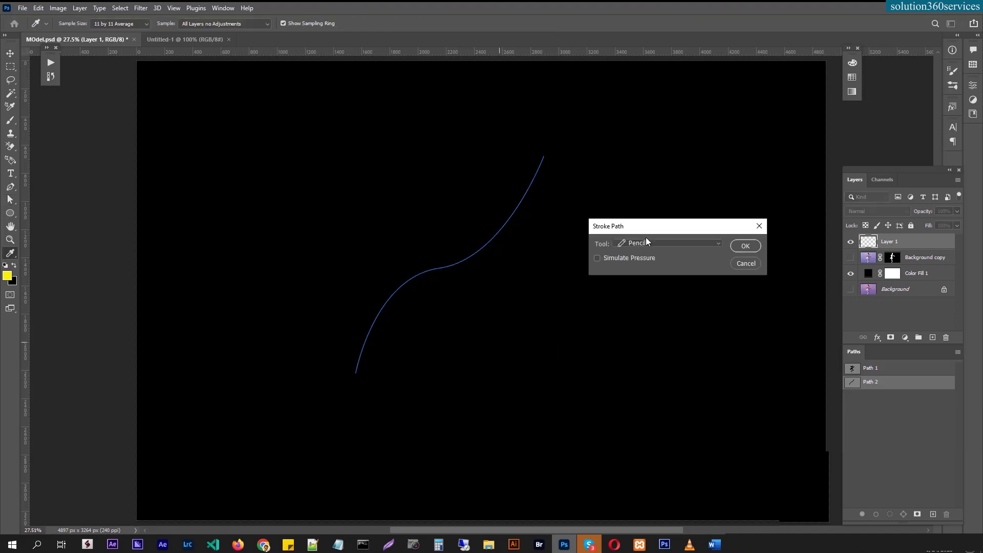
{"action": "left_click", "coordinate": [690, 241]}
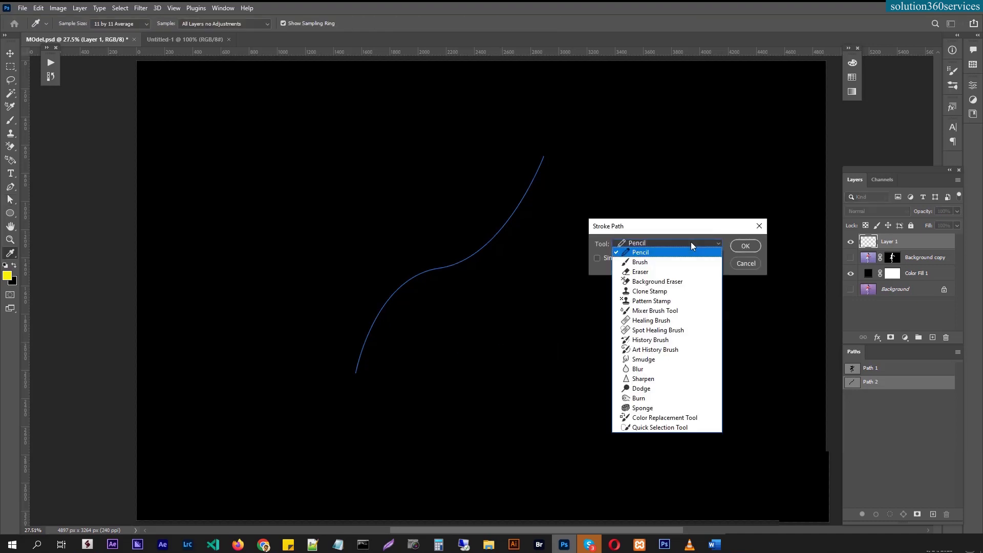
{"action": "left_click", "coordinate": [664, 265]}
{"action": "left_click", "coordinate": [749, 246]}
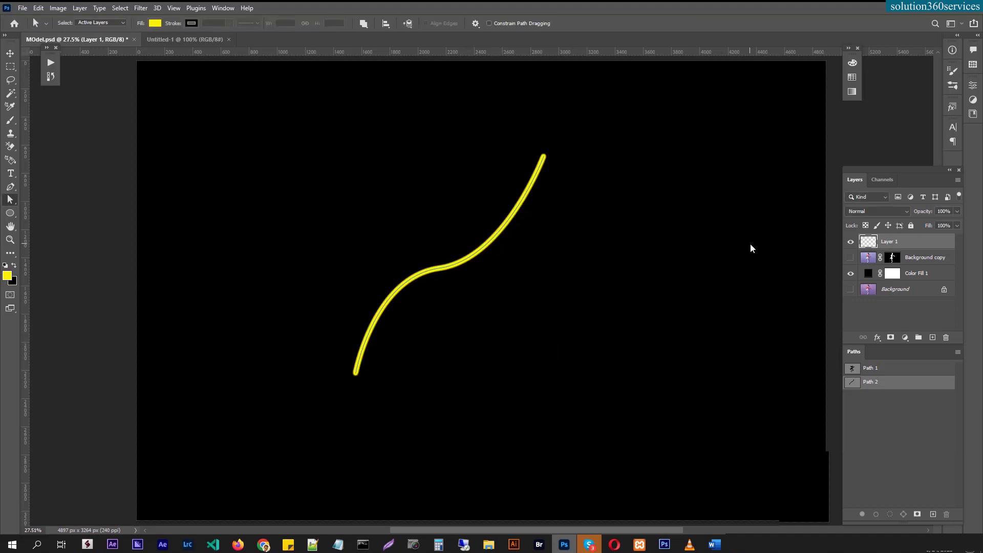
{"action": "key", "text": "ctrl+space"}
{"action": "left_click_drag", "start_coordinate": [461, 272], "coordinate": [552, 213]}
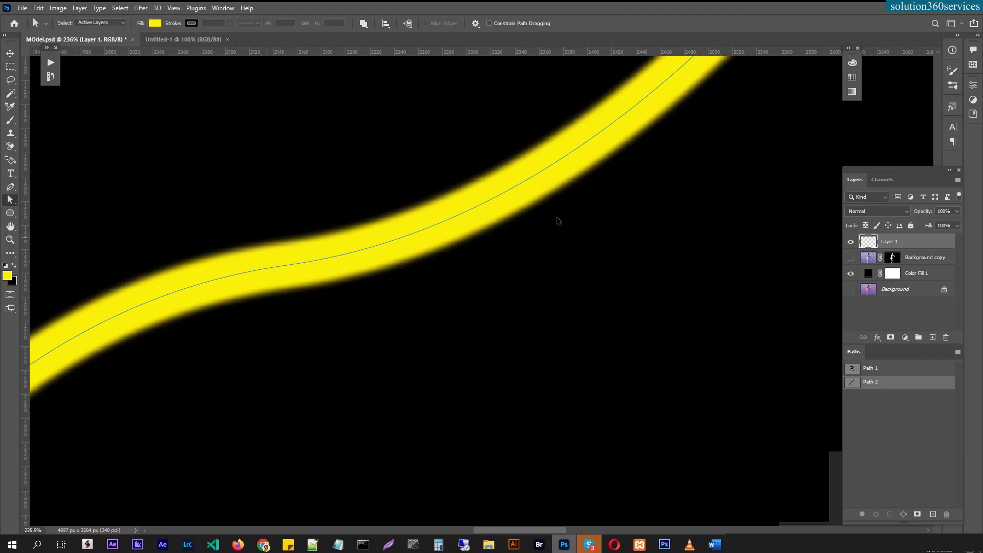
Step: Lower the Brush hardness to its minimum and undo the 21% hardness stroke
{"action": "left_click", "coordinate": [10, 120]}
{"action": "left_click", "coordinate": [62, 20]}
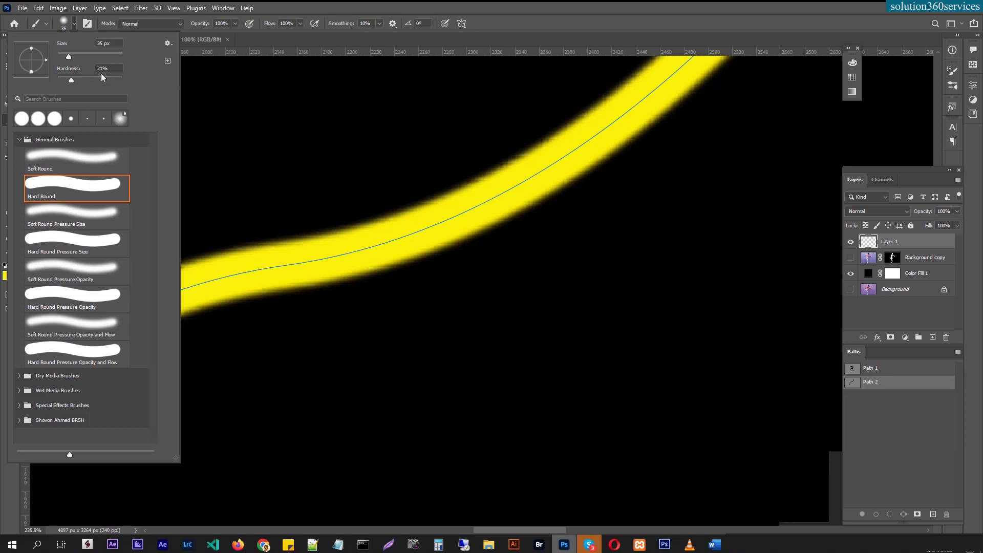
{"action": "left_click_drag", "start_coordinate": [69, 80], "coordinate": [20, 78]}
{"action": "left_click", "coordinate": [474, 221]}
{"action": "key", "text": "ctrl+z"}
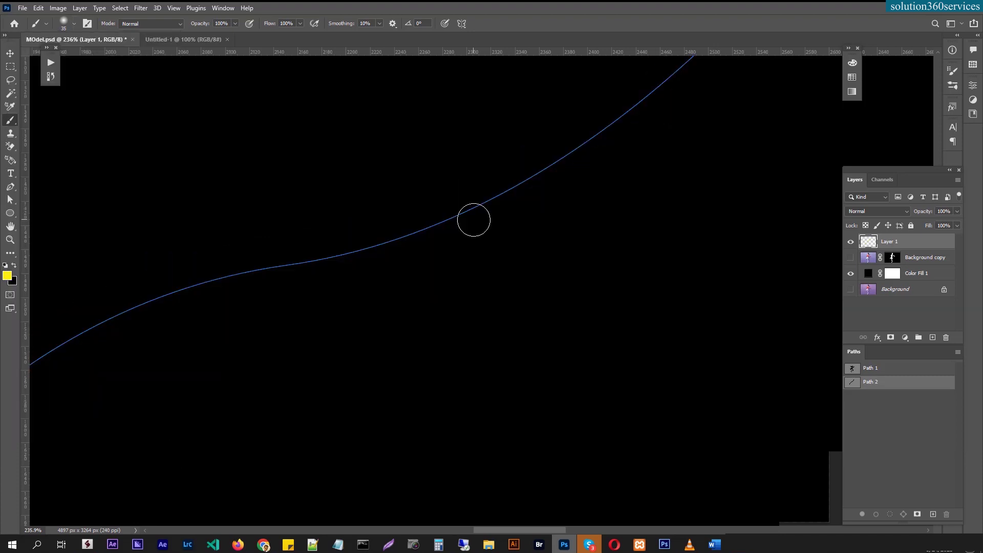
Step: Stroke the S-curve path with the yellow 35 px Brush at minimum hardness, and undo the stroke
{"action": "left_click", "coordinate": [10, 200]}
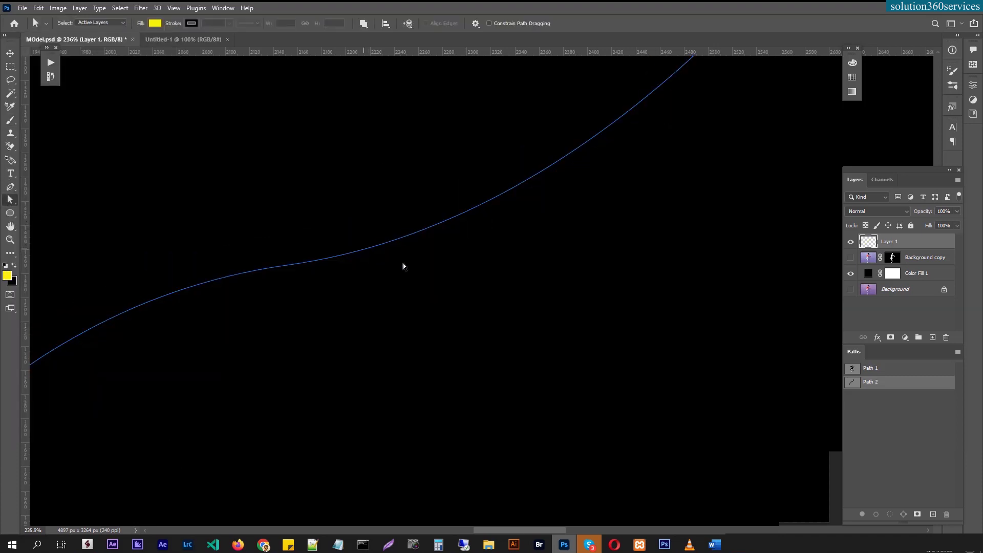
{"action": "right_click", "coordinate": [397, 244]}
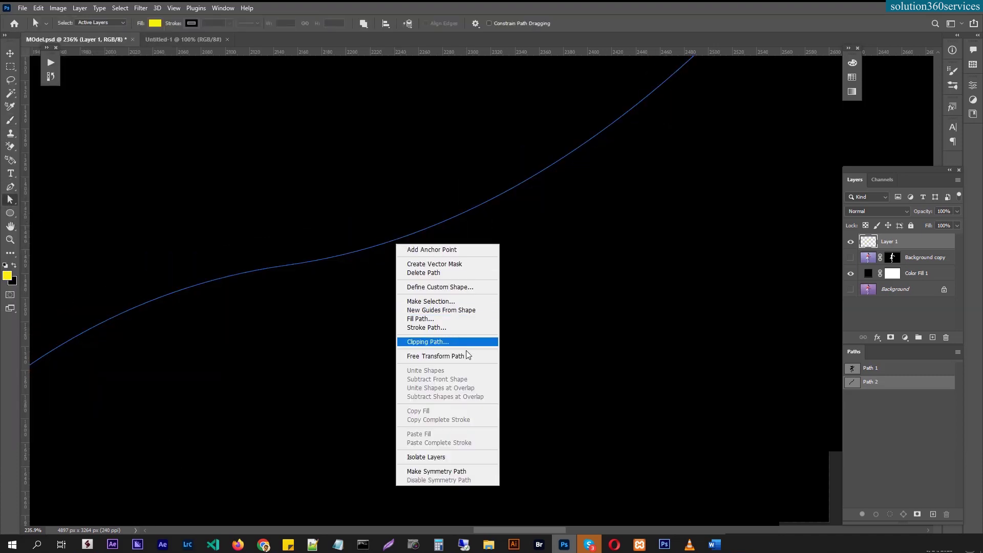
{"action": "left_click", "coordinate": [447, 327]}
{"action": "left_click", "coordinate": [746, 247]}
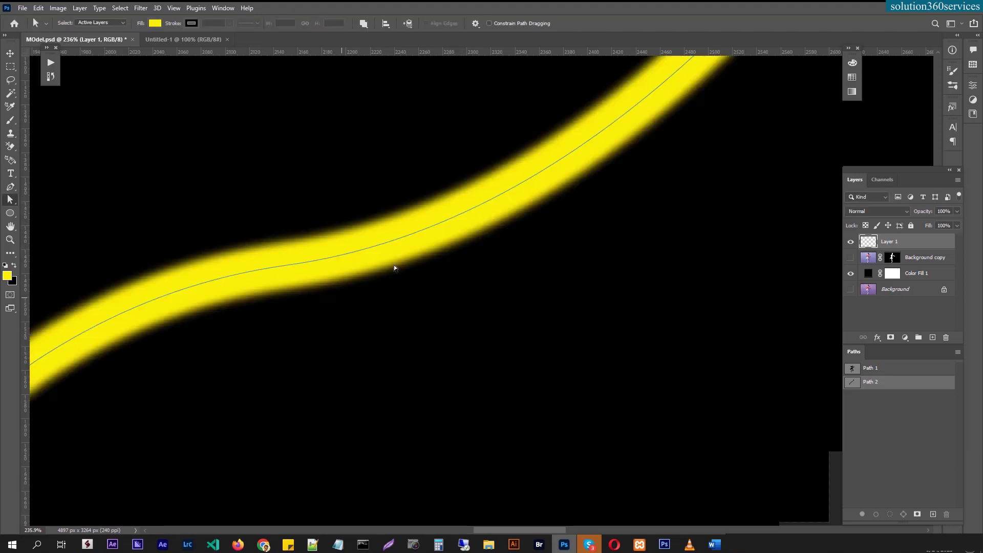
{"action": "key", "text": "ctrl+z"}
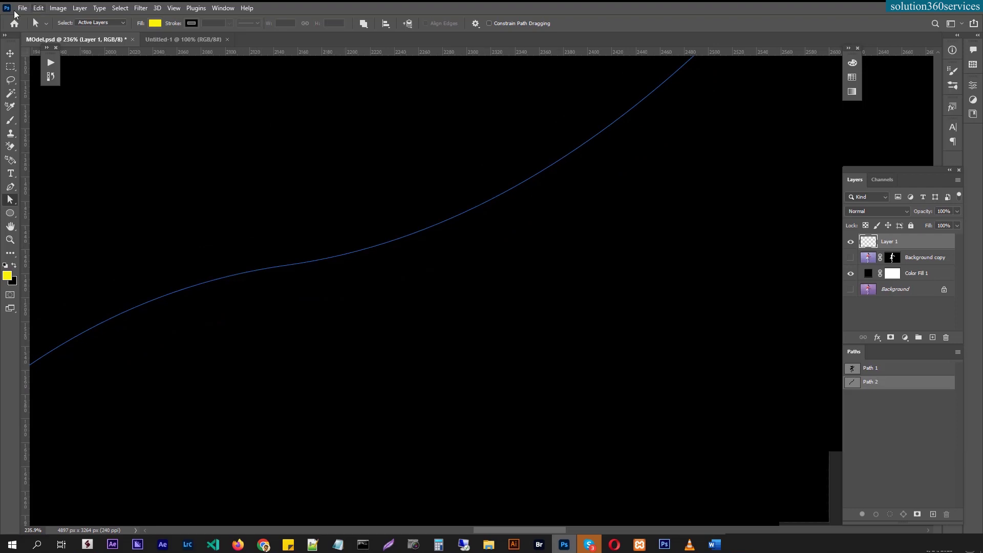
Step: Set the Brush tool's hardness to 100%
{"action": "left_click", "coordinate": [14, 116]}
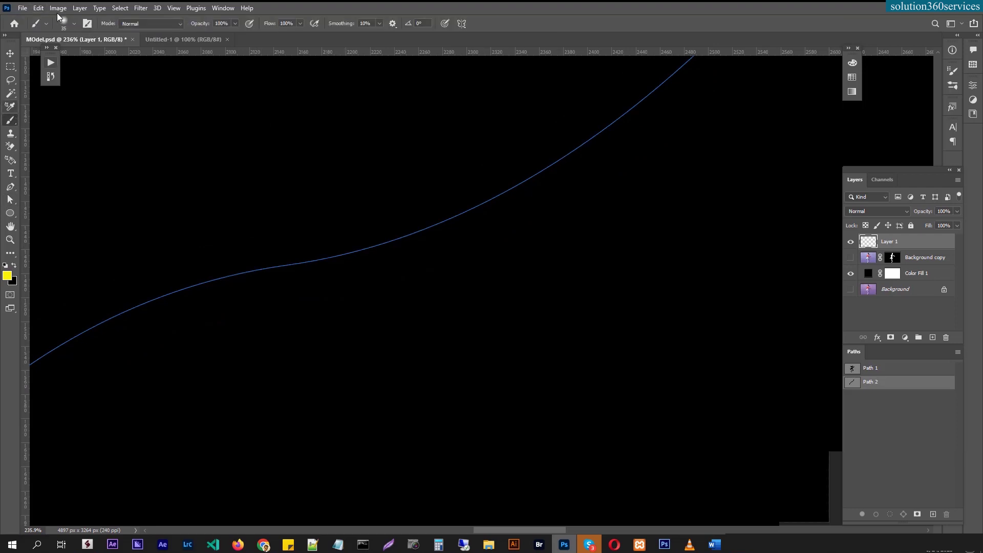
{"action": "left_click", "coordinate": [63, 24]}
{"action": "left_click_drag", "start_coordinate": [58, 80], "coordinate": [198, 79]}
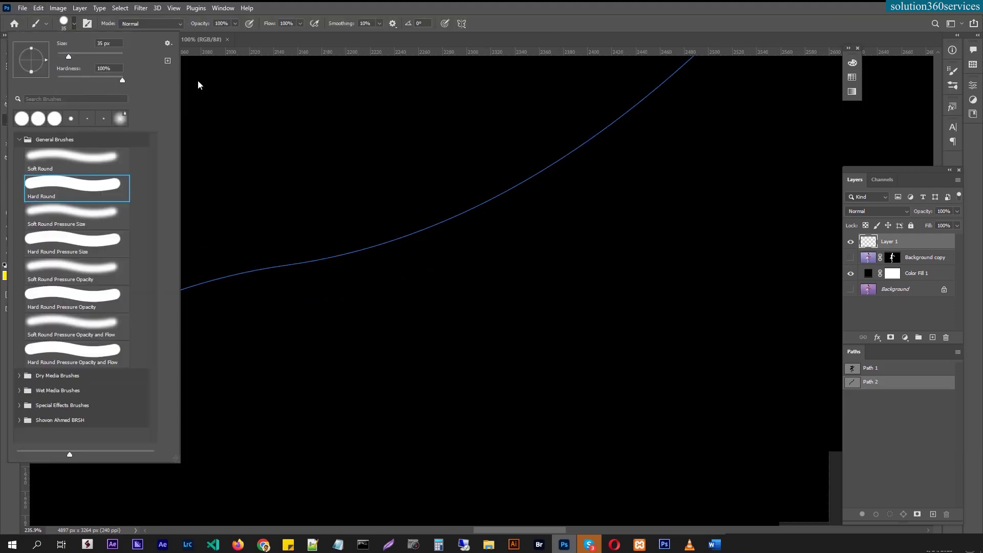
{"action": "left_click", "coordinate": [64, 24]}
Step: Stroke the S-curve path on Layer 1 with the yellow 35 px Brush at 100% hardness and Simulate Pressure off
{"action": "left_click", "coordinate": [10, 200]}
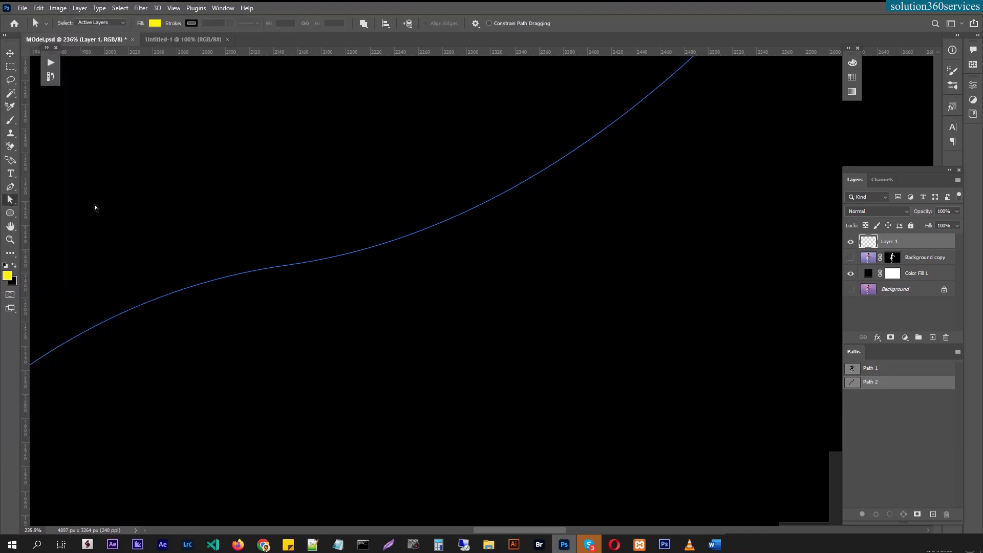
{"action": "right_click", "coordinate": [330, 224]}
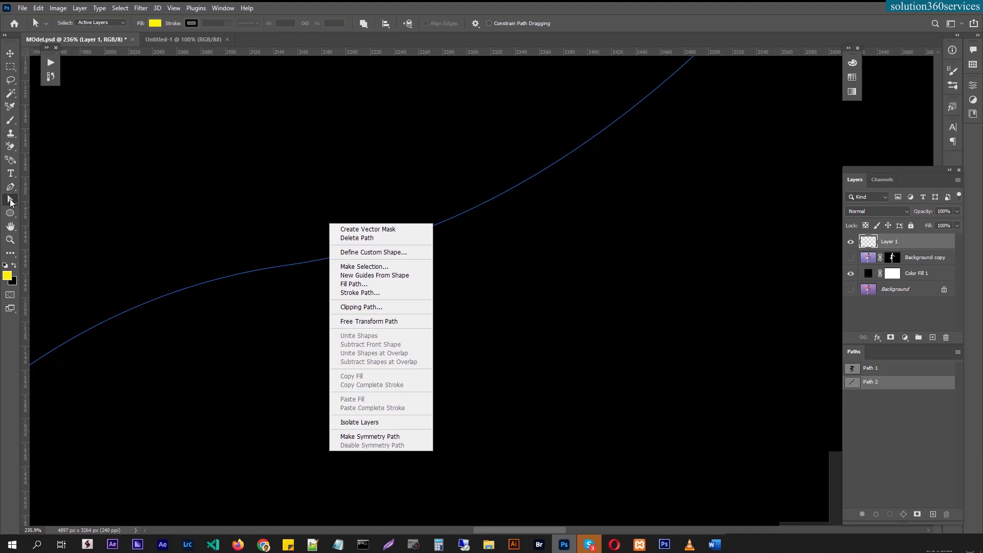
{"action": "left_click", "coordinate": [13, 189]}
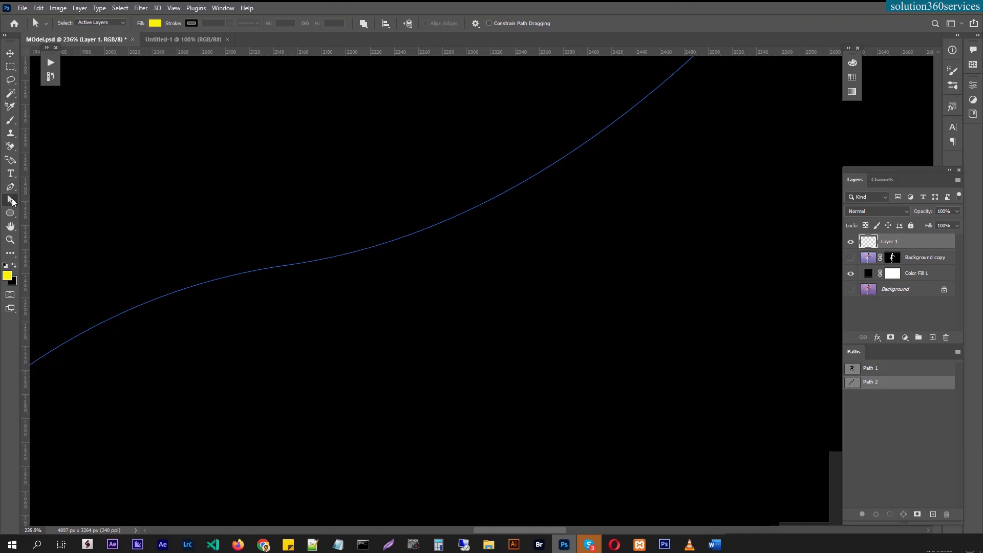
{"action": "right_click", "coordinate": [383, 220]}
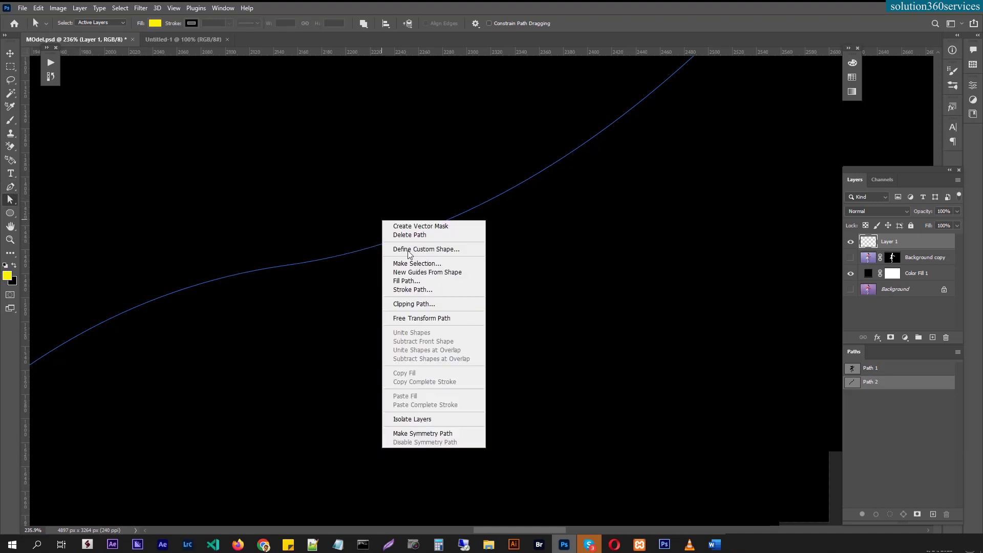
{"action": "left_click", "coordinate": [413, 290]}
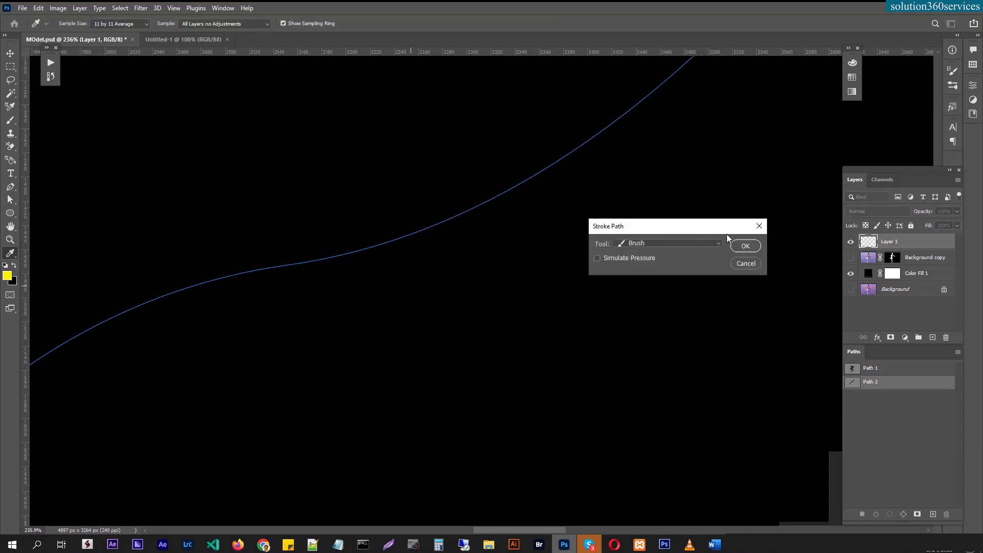
{"action": "left_click", "coordinate": [746, 246]}
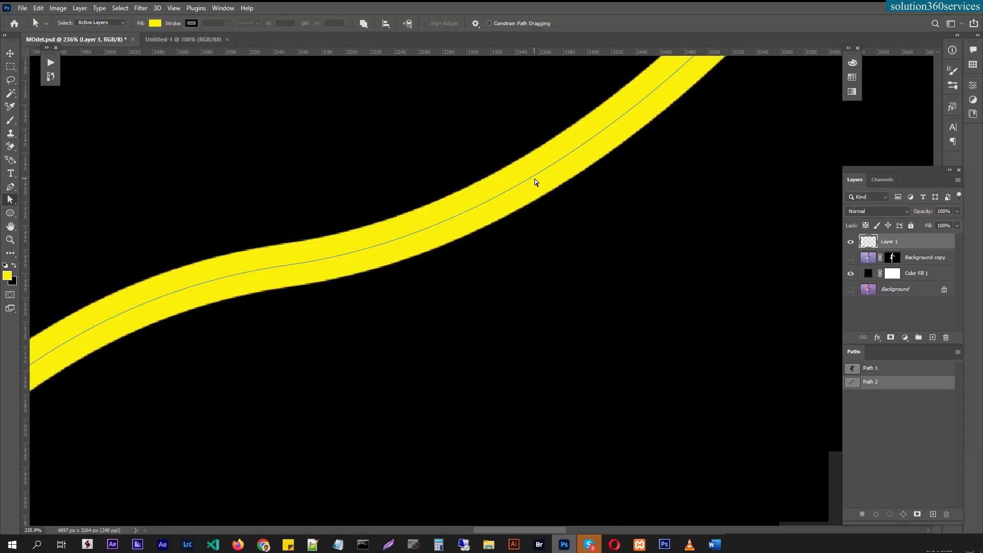
Step: Examine the full-hardness brush stroke at several magnifications, and undo it
{"action": "key", "text": "ctrl+0"}
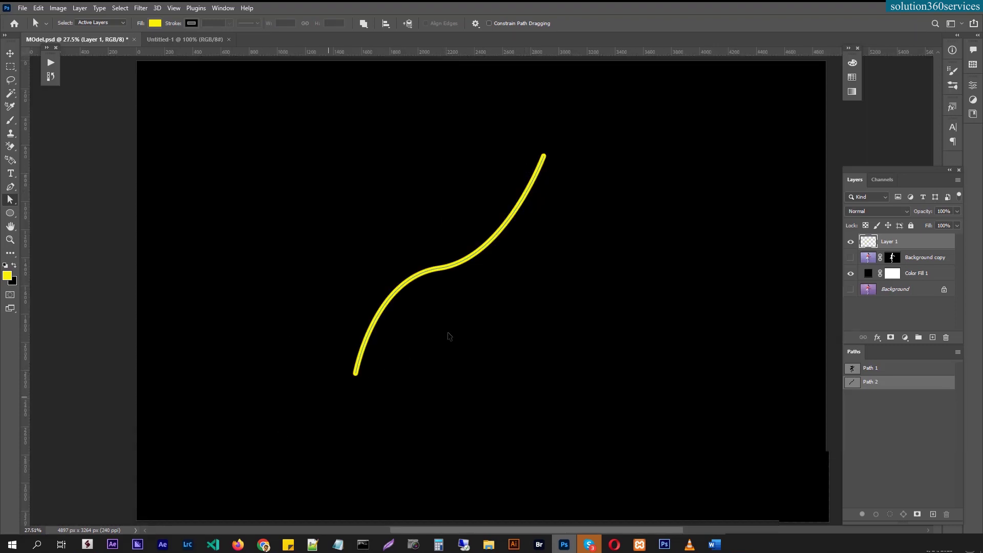
{"action": "left_click", "coordinate": [462, 285], "text": "ctrl"}
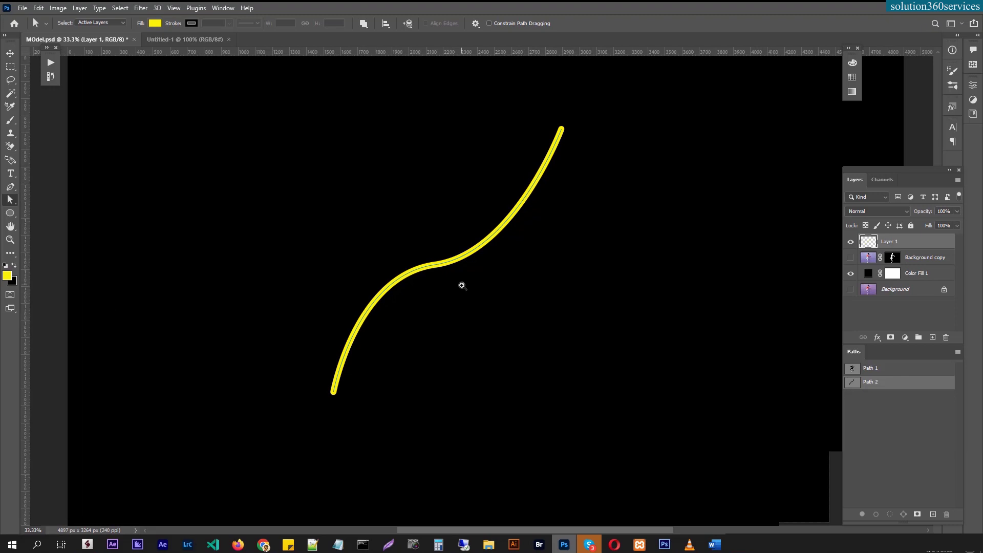
{"action": "left_click", "coordinate": [462, 285], "text": "ctrl"}
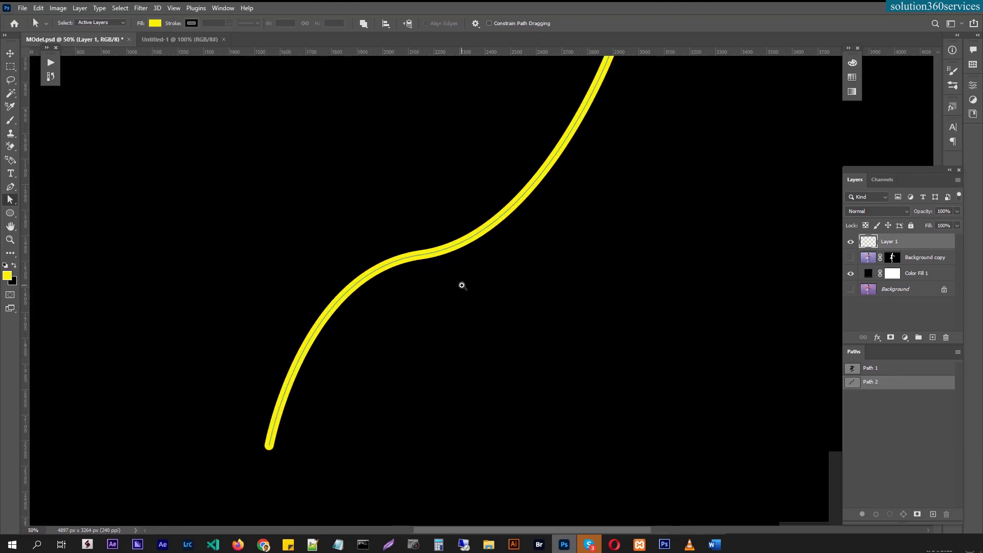
{"action": "left_click", "coordinate": [462, 286], "text": "ctrl+alt"}
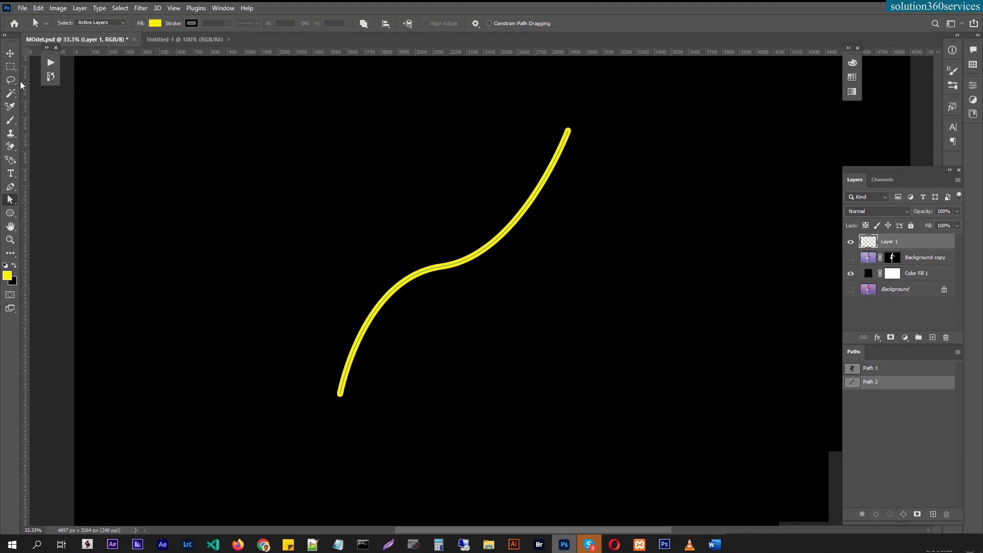
{"action": "key", "text": "ctrl+z"}
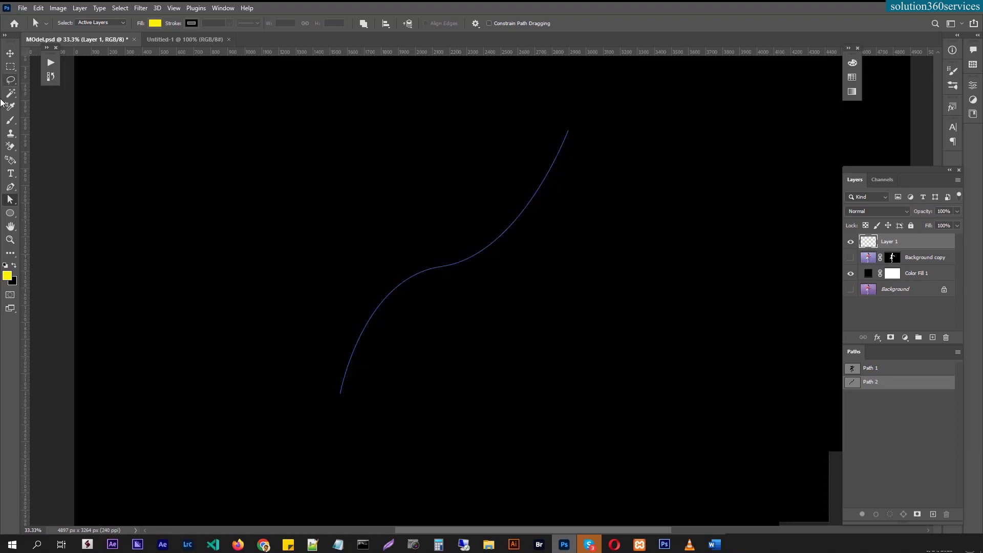
Step: Review the Brush tool's preset list and opacity setting with the 35 px Hard Round brush selected
{"action": "left_click", "coordinate": [13, 122]}
{"action": "left_click", "coordinate": [14, 123]}
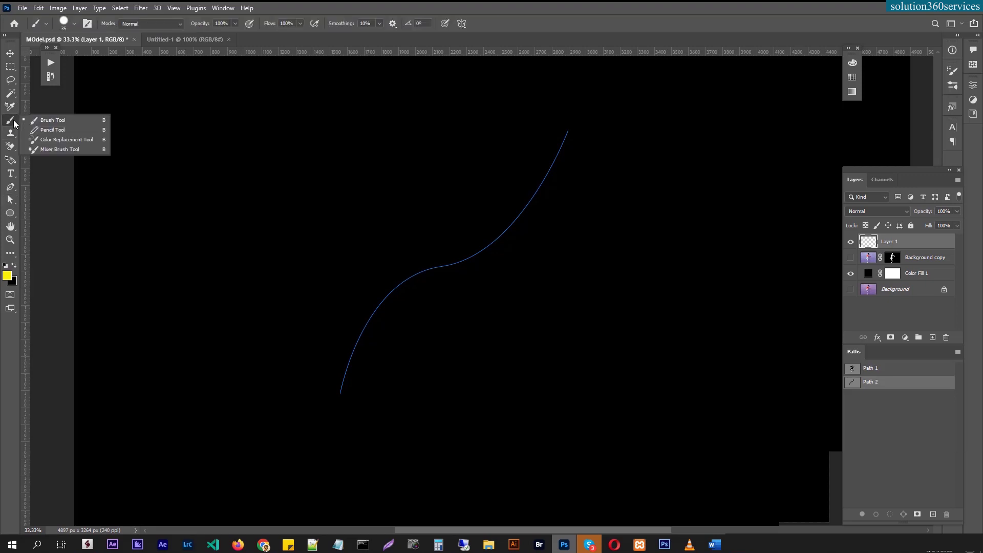
{"action": "left_click", "coordinate": [64, 22]}
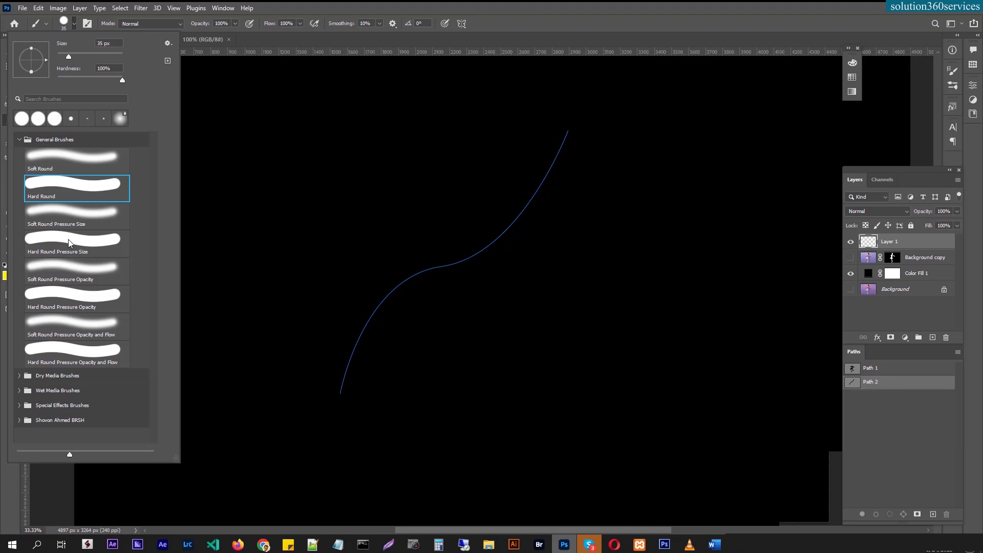
{"action": "left_click", "coordinate": [237, 23]}
{"action": "left_click", "coordinate": [235, 23]}
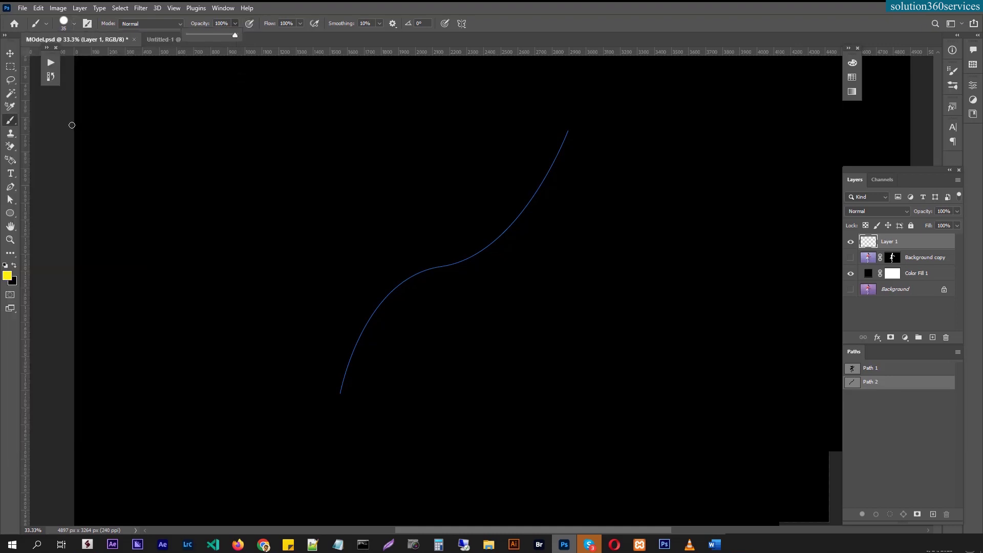
{"action": "left_click", "coordinate": [70, 18]}
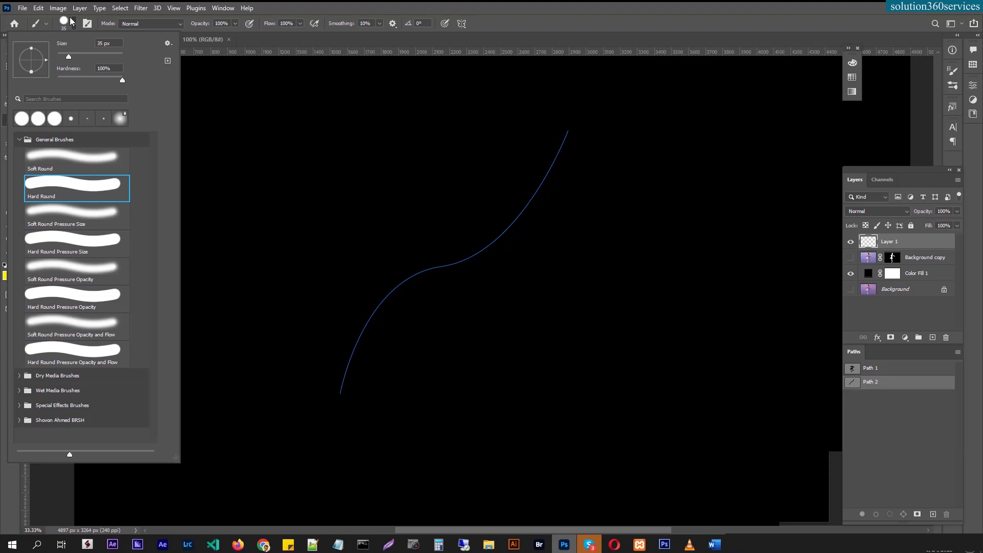
{"action": "left_click", "coordinate": [69, 18]}
Step: Stroke the S-curve path with the yellow 35 px Hard Round Brush and Simulate Pressure off, and undo the stroke
{"action": "left_click", "coordinate": [10, 199]}
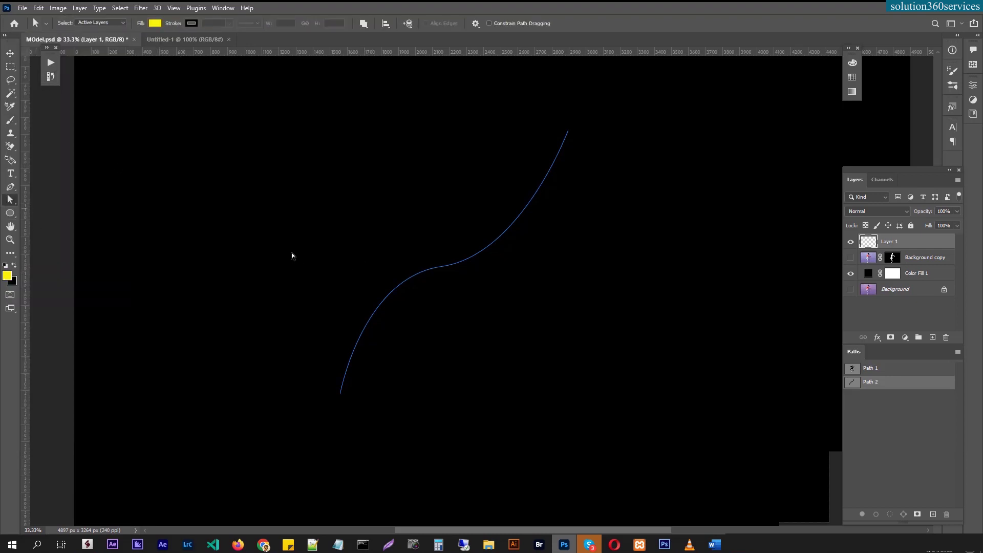
{"action": "right_click", "coordinate": [445, 247]}
{"action": "left_click", "coordinate": [481, 316]}
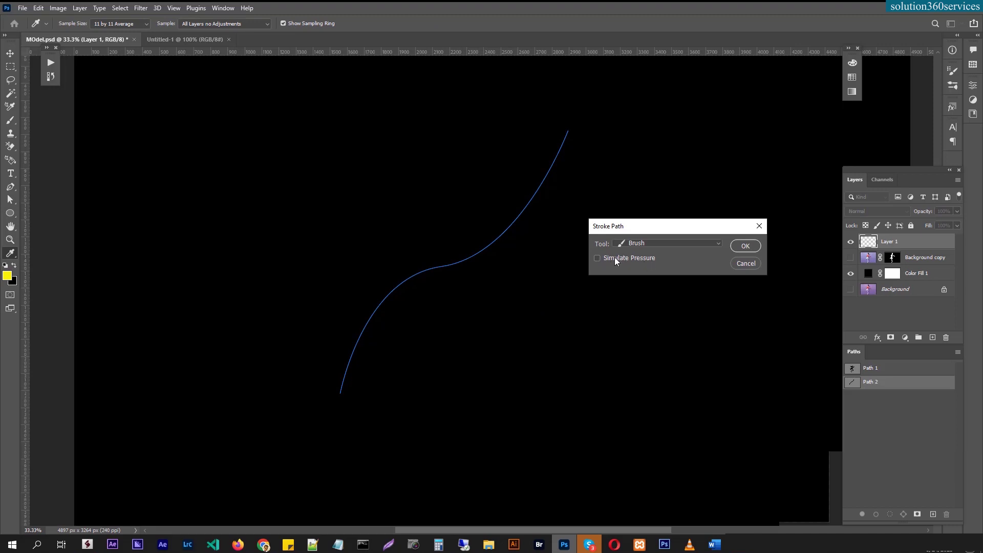
{"action": "left_click", "coordinate": [737, 247]}
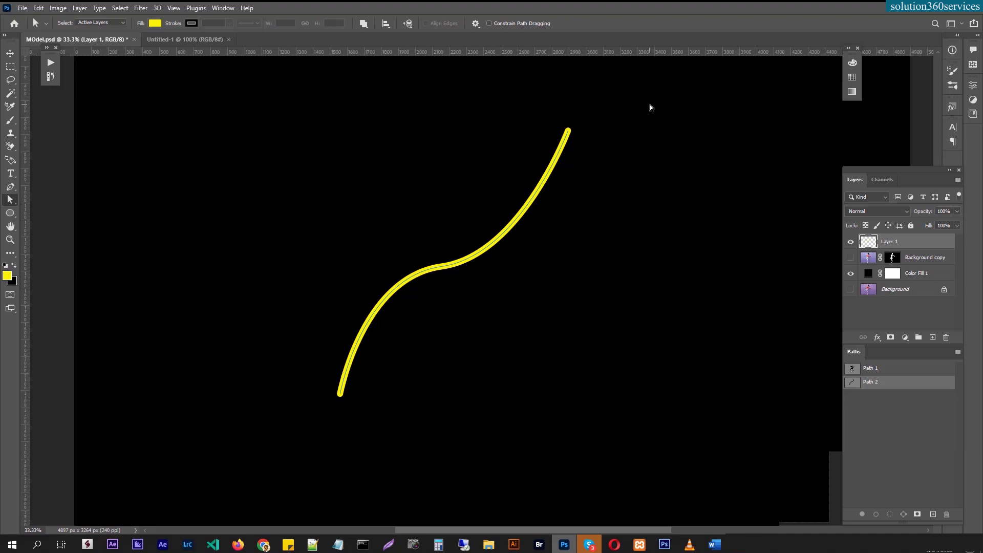
{"action": "key", "text": "ctrl+z"}
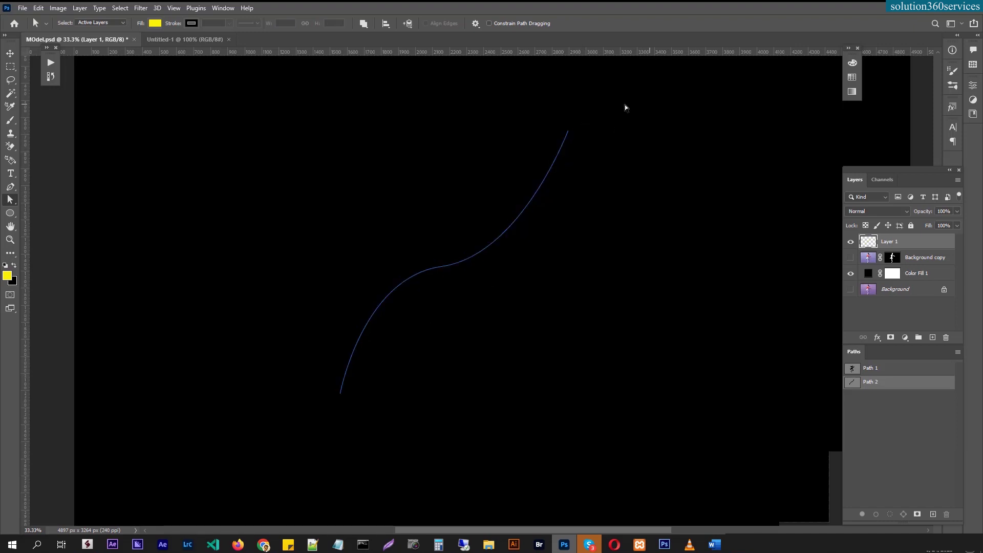
Step: Choose the Hard Round Pressure Size preset from General Brushes for the Brush tool
{"action": "left_click", "coordinate": [12, 122]}
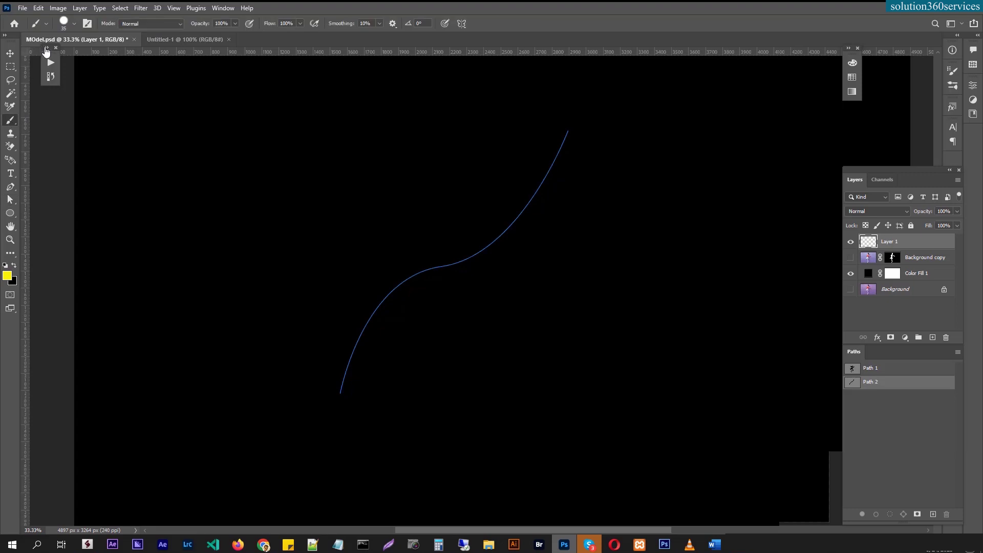
{"action": "left_click", "coordinate": [62, 23]}
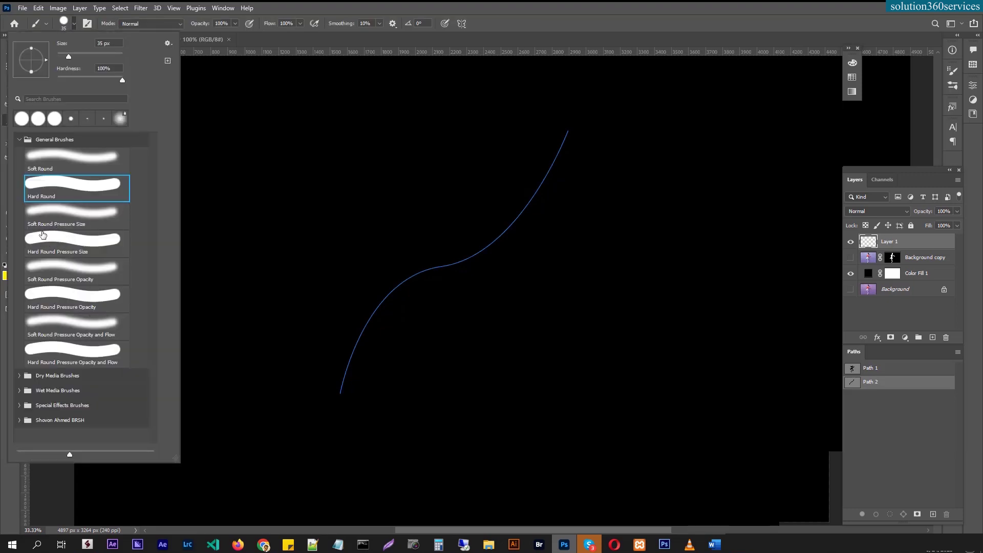
{"action": "left_click", "coordinate": [77, 216]}
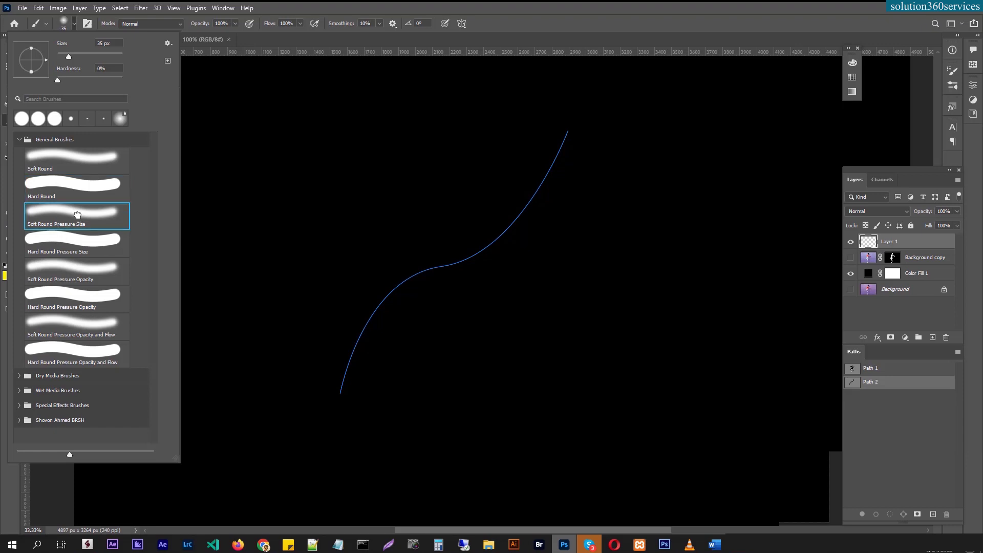
{"action": "left_click", "coordinate": [66, 243]}
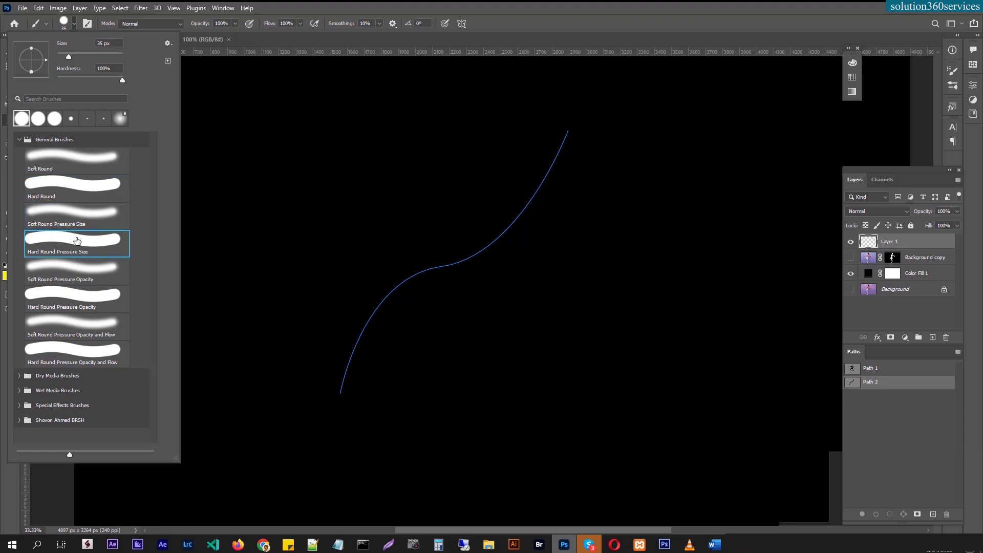
{"action": "left_click", "coordinate": [251, 7]}
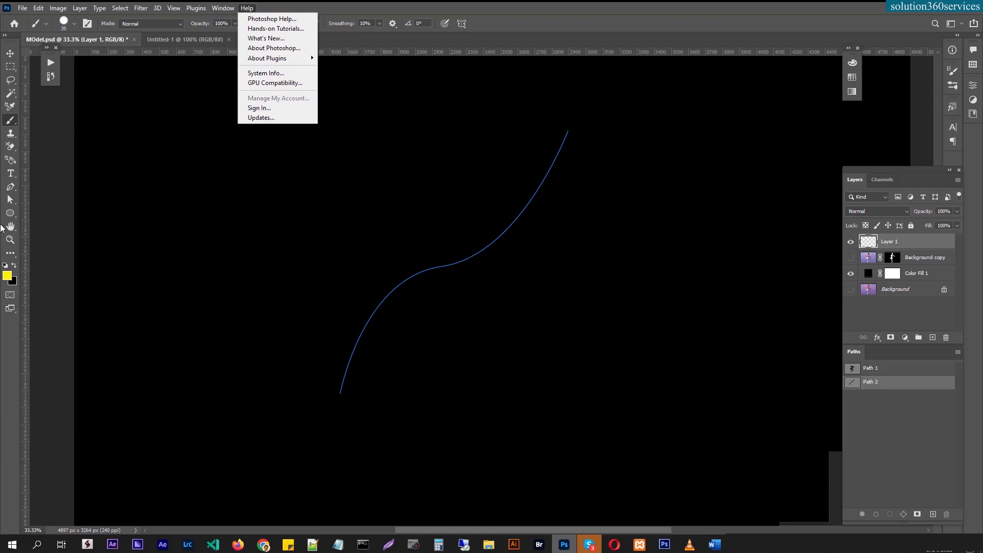
Step: Stroke the S-curve path on Layer 1 with the Hard Round Pressure Size Brush and Simulate Pressure on, and deselect the path and layer
{"action": "left_click", "coordinate": [12, 201]}
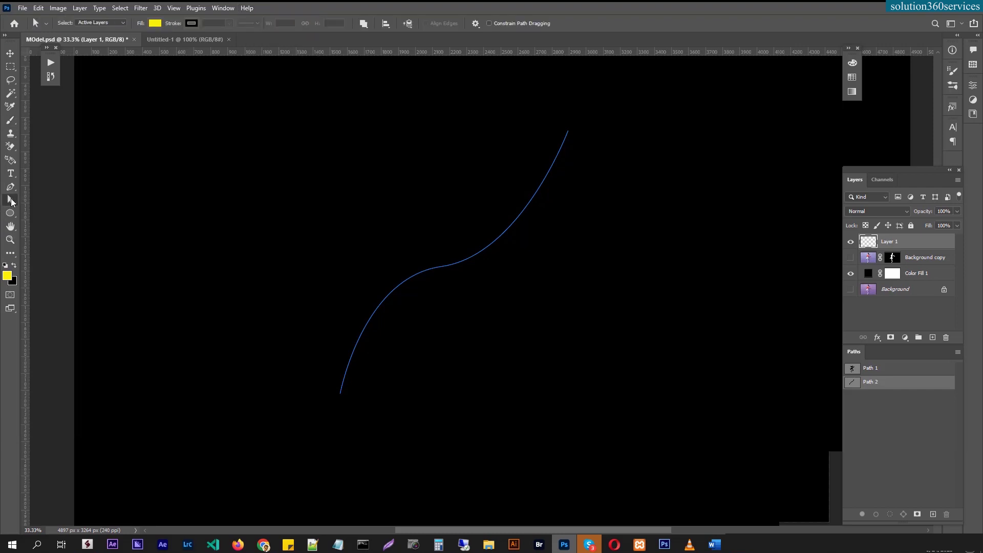
{"action": "right_click", "coordinate": [444, 253]}
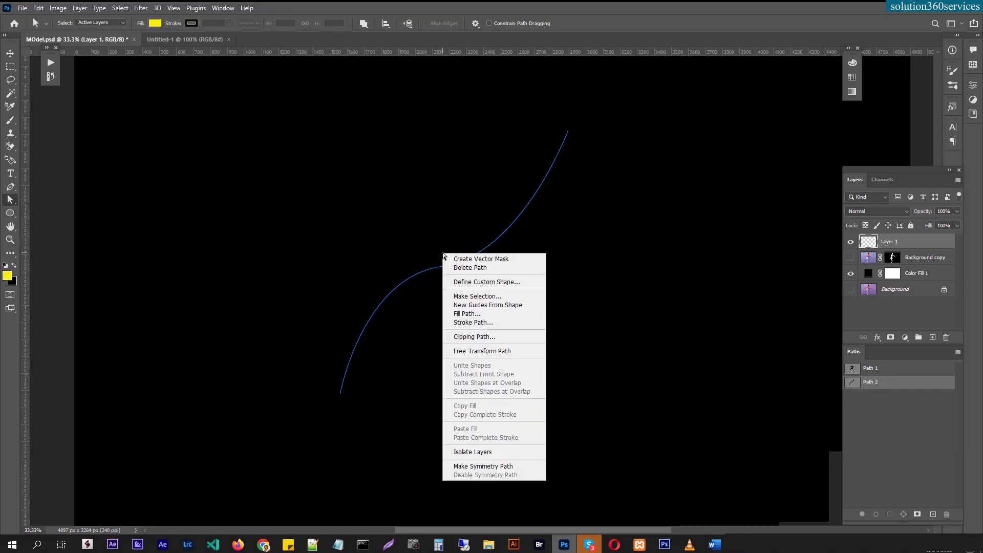
{"action": "left_click", "coordinate": [482, 323]}
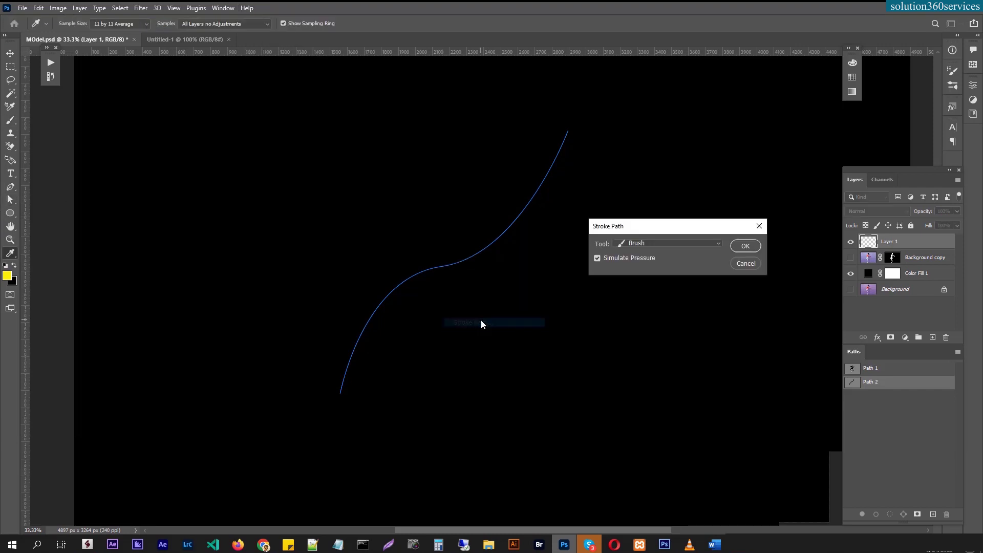
{"action": "left_click", "coordinate": [751, 248]}
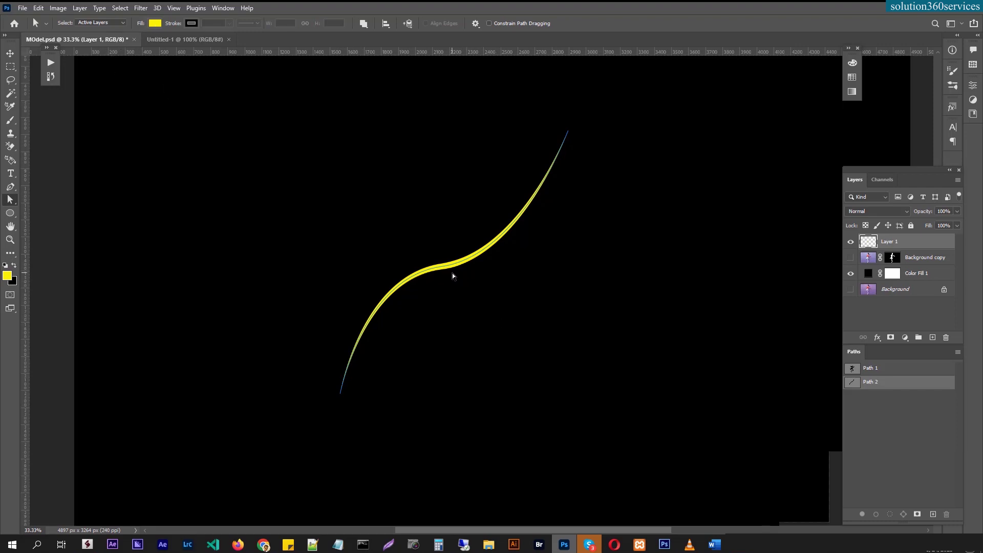
{"action": "left_click", "coordinate": [914, 313]}
{"action": "left_click", "coordinate": [888, 449]}
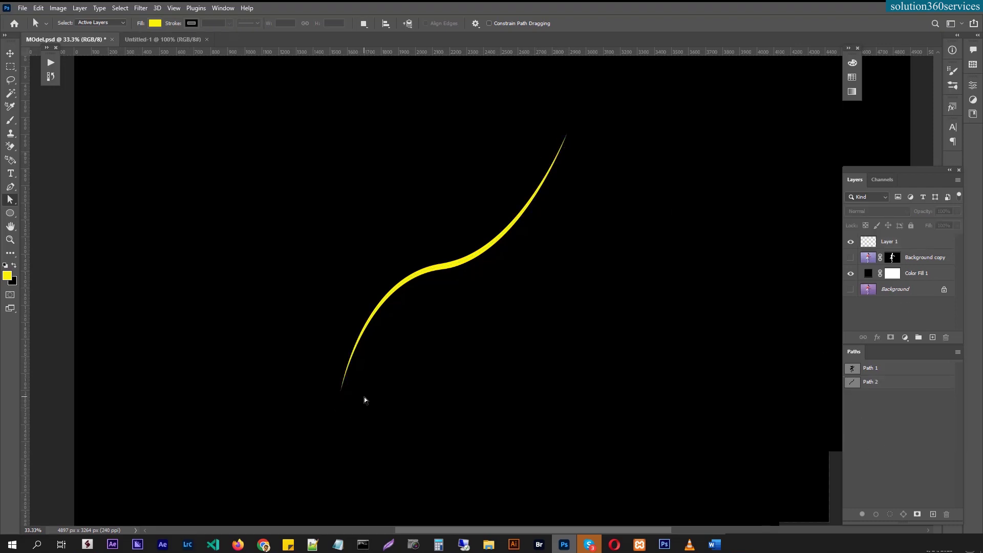
Step: Review the Hard Round Pressure Size preset in the Brush tool's settings
{"action": "left_click", "coordinate": [11, 120]}
{"action": "right_click", "coordinate": [12, 120]}
{"action": "left_click", "coordinate": [63, 20]}
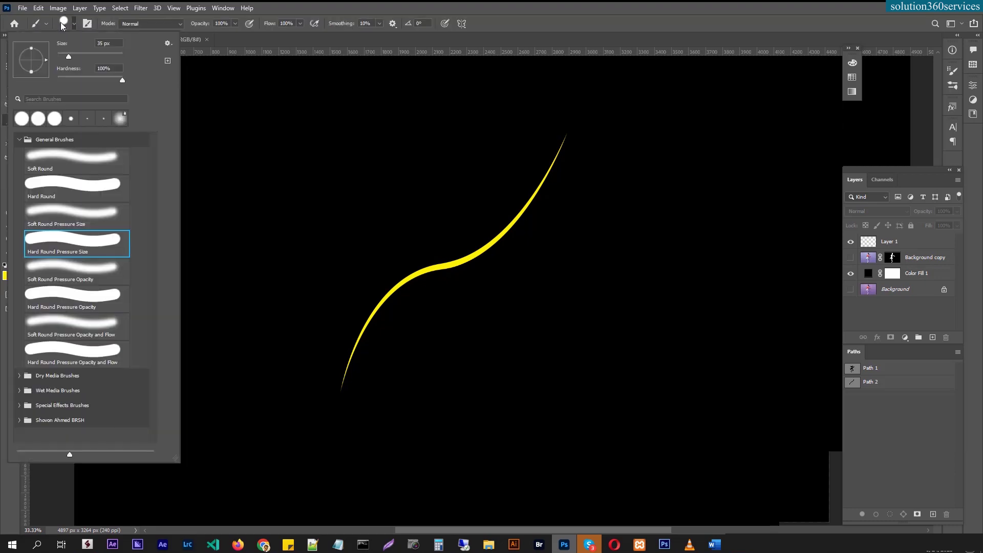
{"action": "double_click", "coordinate": [95, 241]}
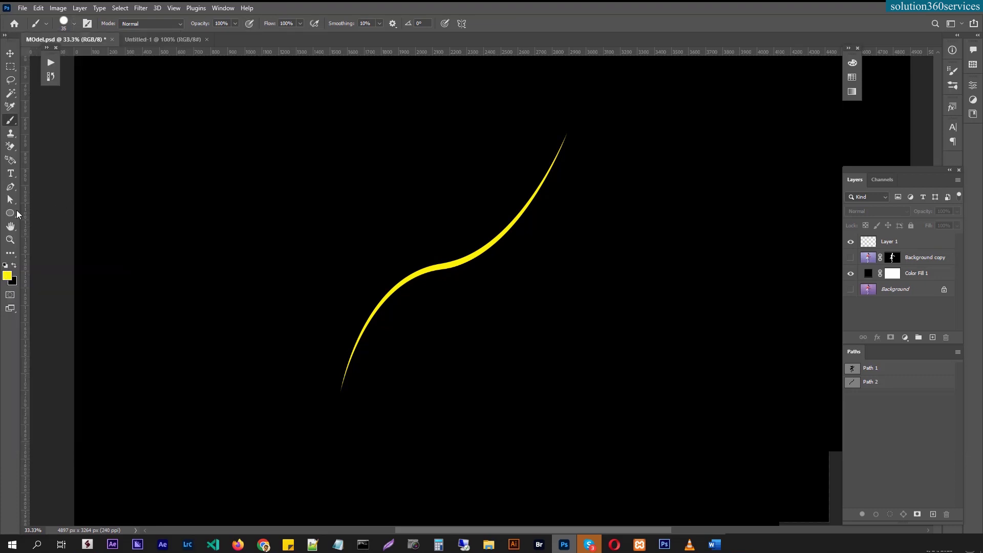
Step: Undo the tapered stroke on the S-curve and reselect Layer 1 with Path 2 active
{"action": "key", "text": "a"}
{"action": "right_click", "coordinate": [350, 244]}
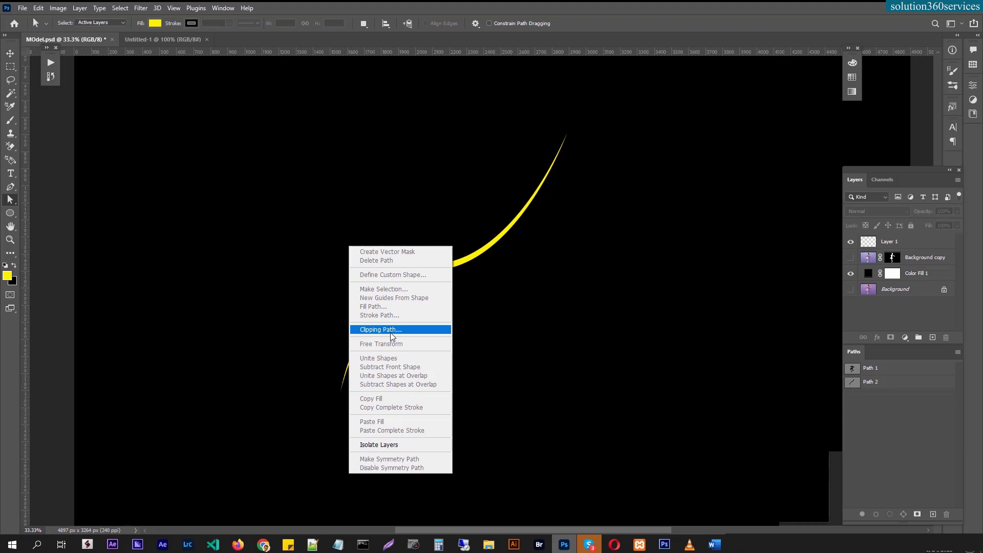
{"action": "left_click", "coordinate": [787, 302]}
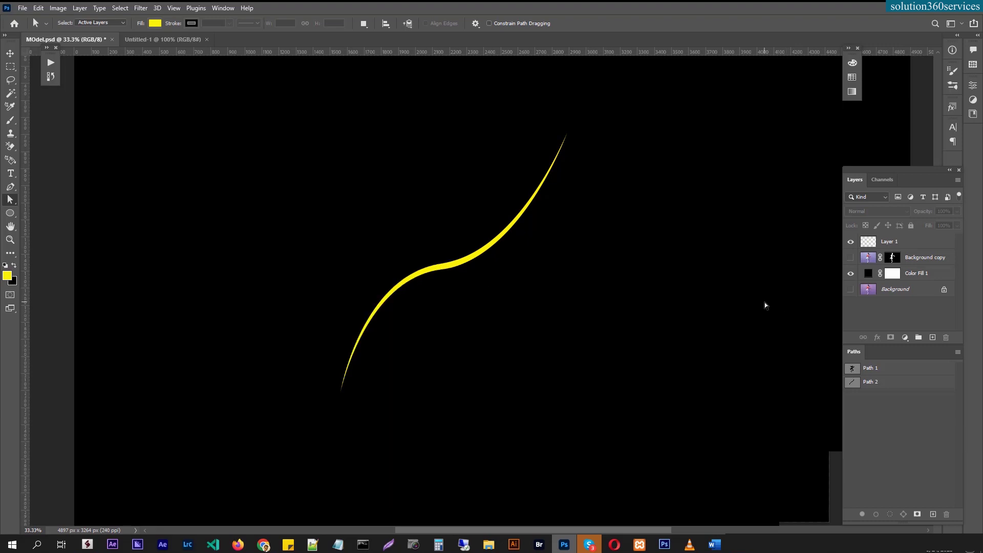
{"action": "key", "text": "ctrl+z"}
{"action": "right_click", "coordinate": [457, 260]}
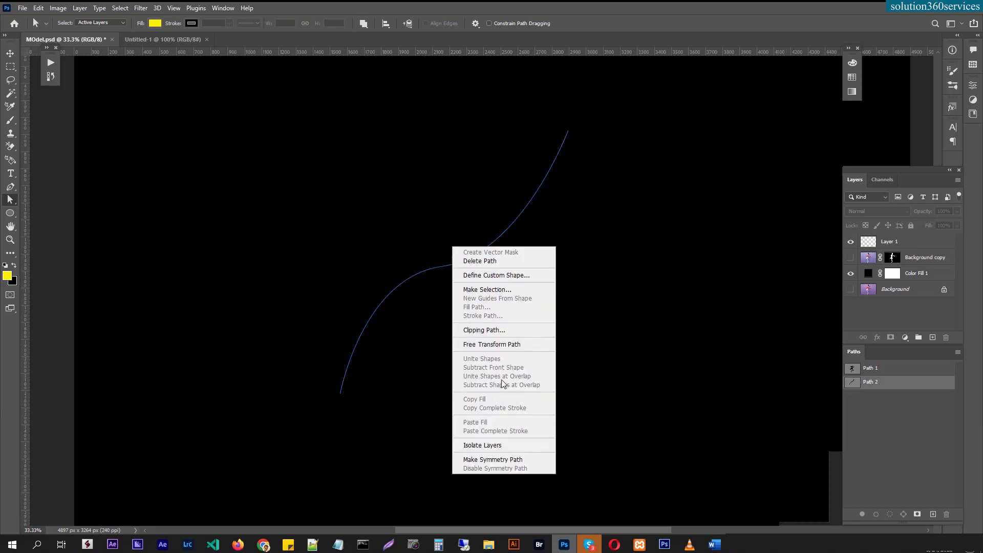
{"action": "left_click", "coordinate": [908, 241]}
{"action": "left_click", "coordinate": [907, 242]}
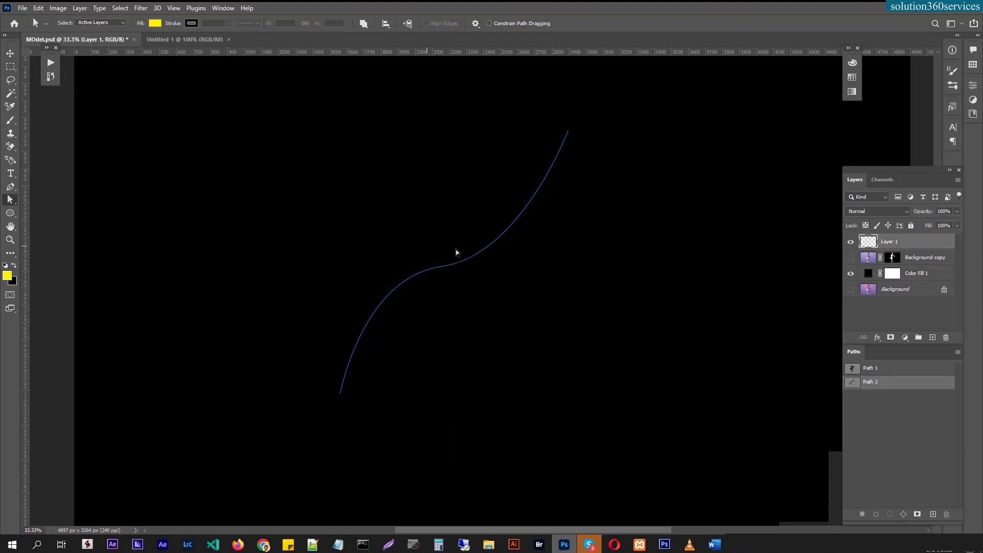
Step: Stroke the S-curve path with the Hard Round Pressure Size Brush and Simulate Pressure off, and undo the stroke
{"action": "right_click", "coordinate": [437, 260]}
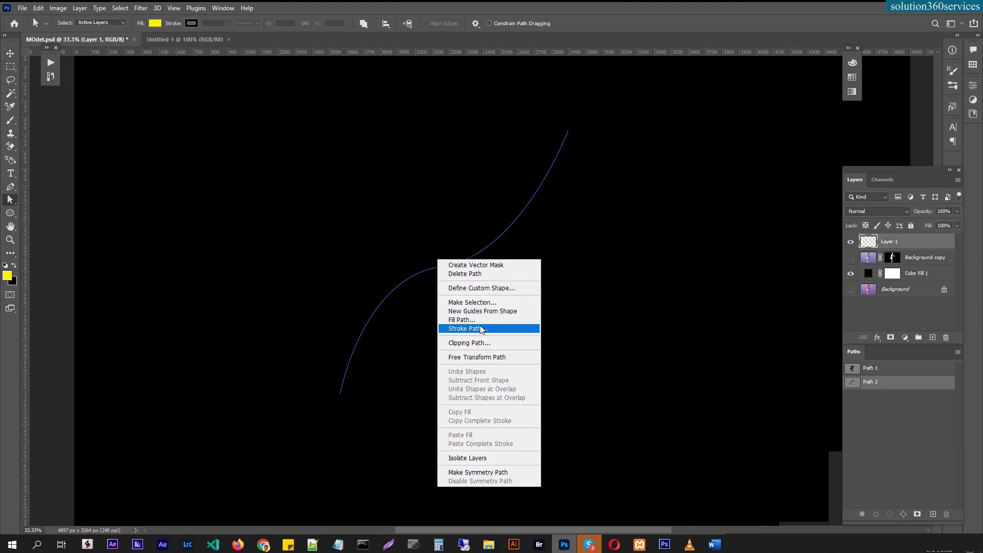
{"action": "left_click", "coordinate": [481, 328]}
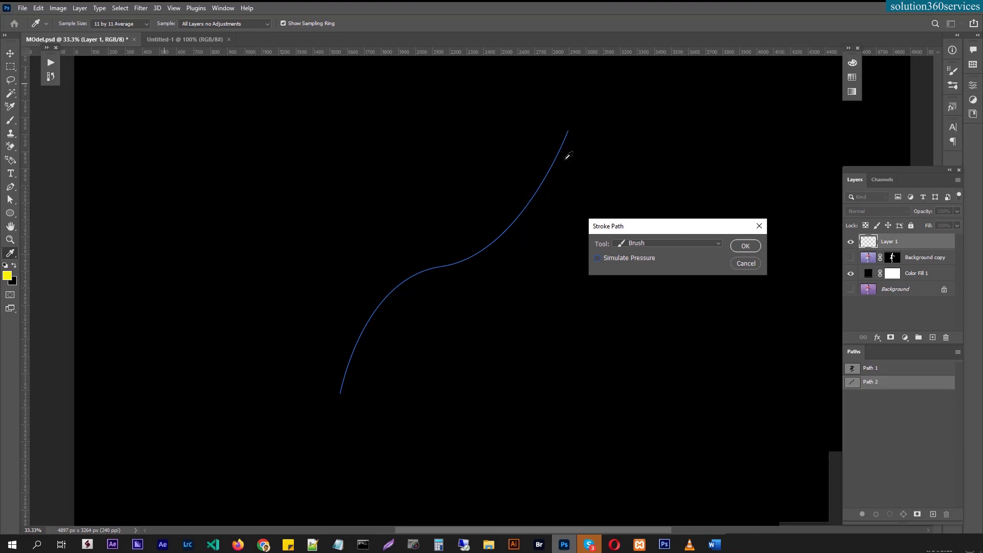
{"action": "left_click", "coordinate": [745, 246]}
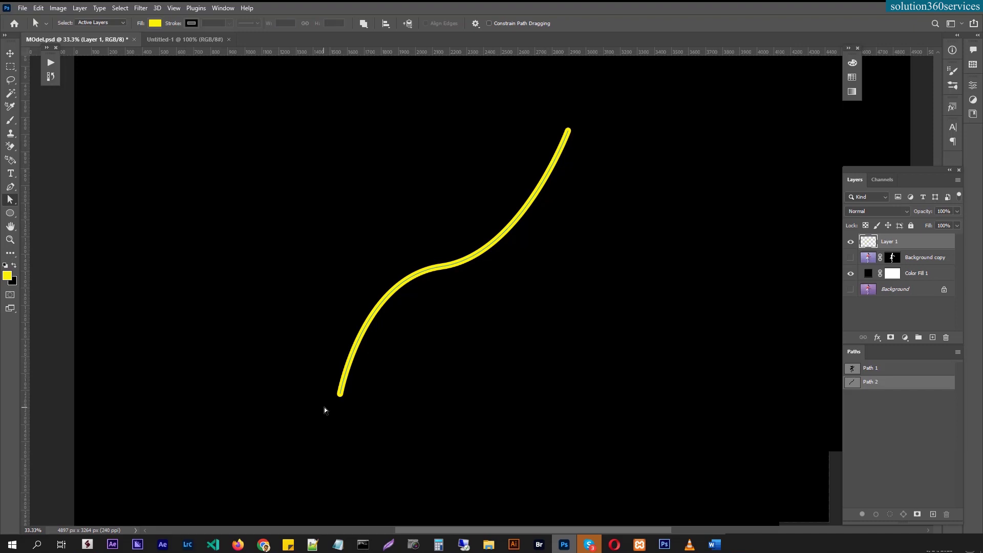
{"action": "key", "text": "ctrl+z"}
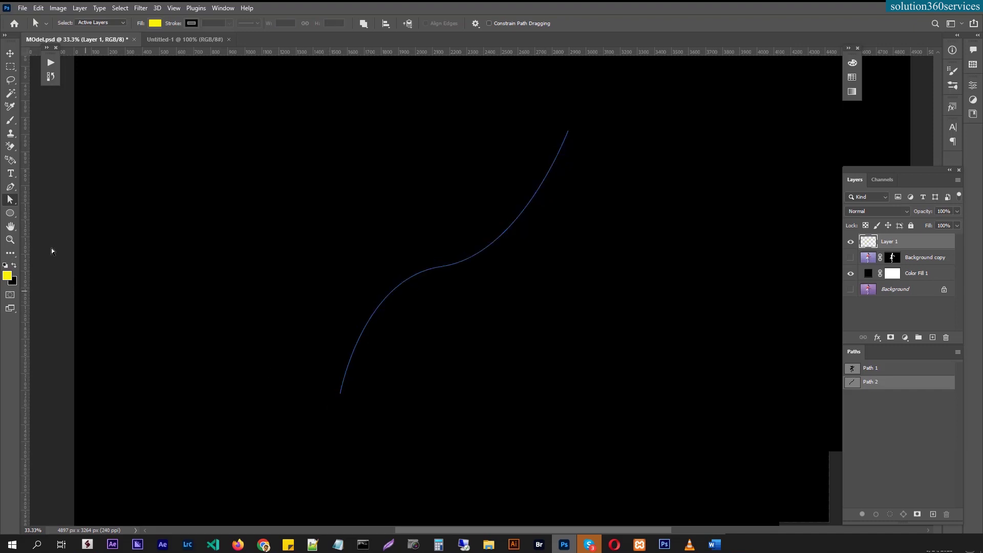
Step: Stroke the S-curve path on Layer 1 with the yellow Hard Round Pressure Size Brush and Simulate Pressure on
{"action": "right_click", "coordinate": [427, 268]}
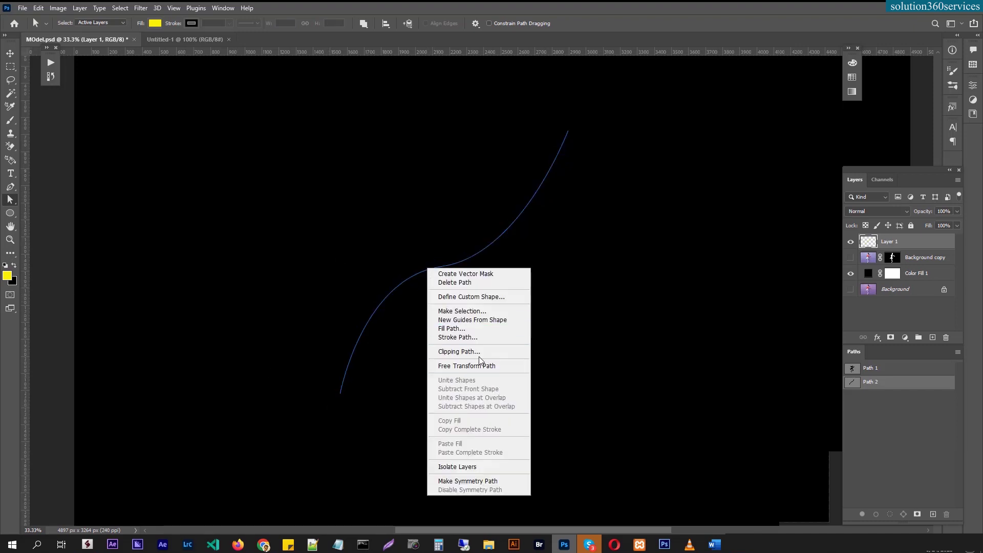
{"action": "left_click", "coordinate": [476, 338]}
{"action": "left_click", "coordinate": [632, 259]}
{"action": "left_click", "coordinate": [748, 248]}
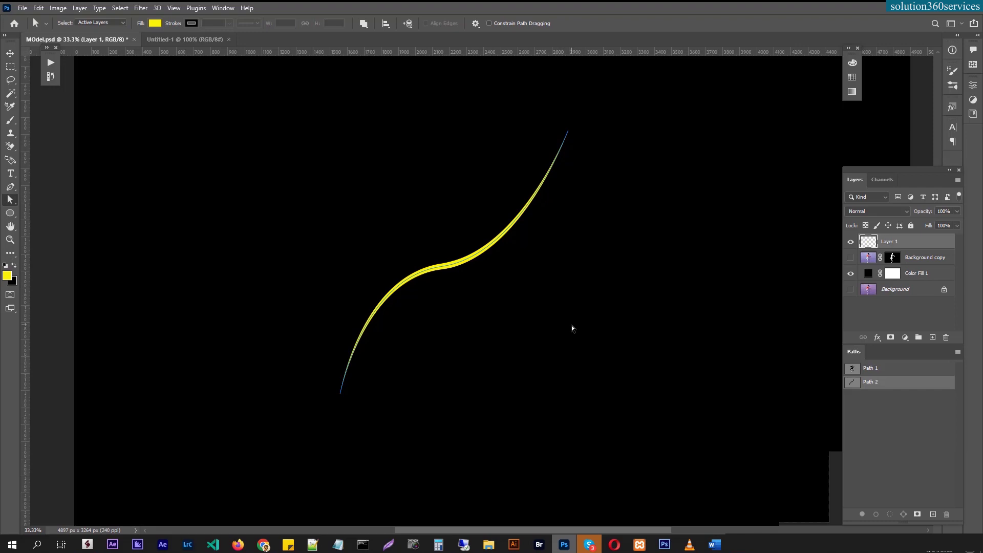
Step: Delete Path 2 and replace the stroked Layer 1 with a new empty layer
{"action": "key", "text": "Delete"}
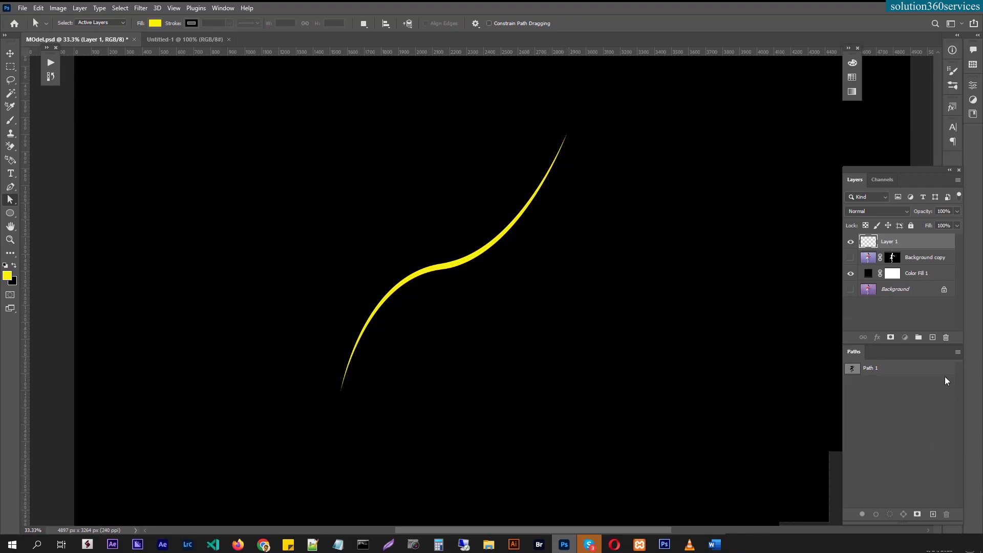
{"action": "left_click", "coordinate": [946, 337]}
{"action": "left_click", "coordinate": [449, 205]}
{"action": "left_click", "coordinate": [933, 337]}
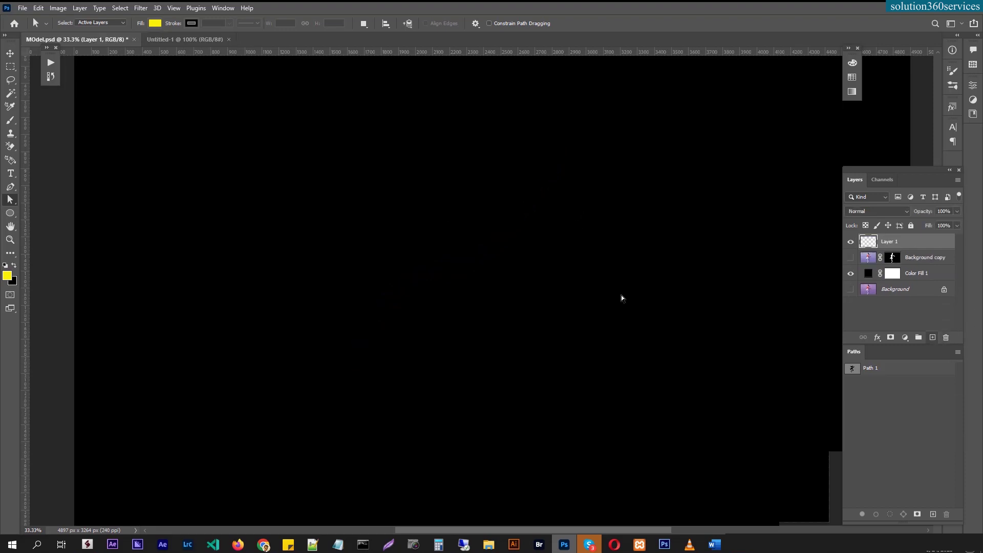
Step: Set the Ellipse tool to Path mode and draw a circular path about 1336 px in diameter on the black canvas
{"action": "left_click", "coordinate": [10, 214]}
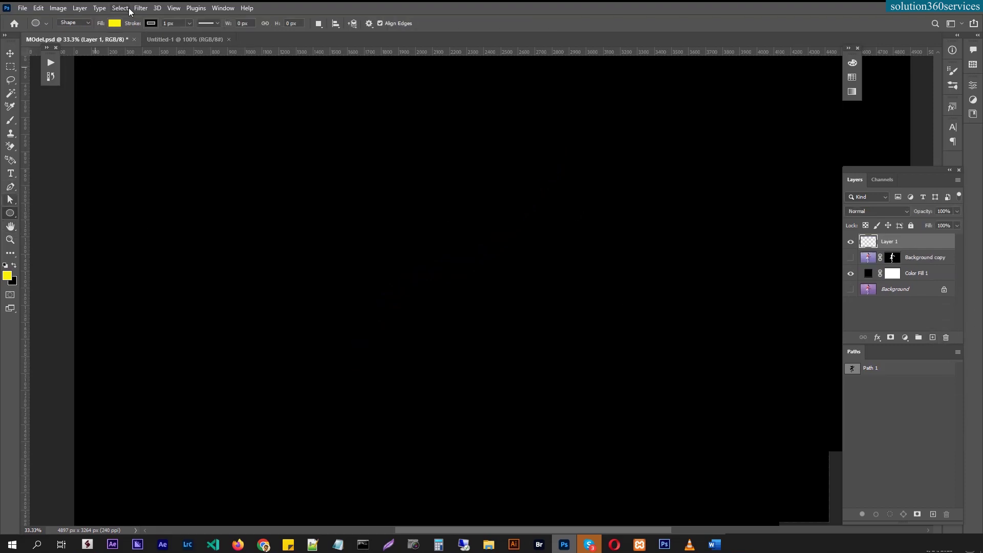
{"action": "left_click", "coordinate": [72, 23]}
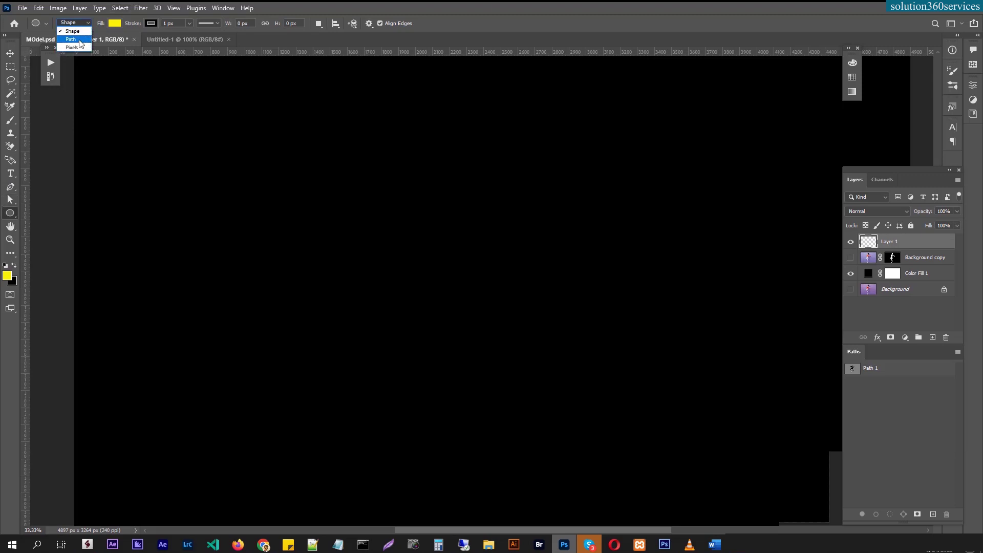
{"action": "left_click", "coordinate": [86, 39]}
{"action": "left_click_drag", "start_coordinate": [373, 228], "coordinate": [575, 343]}
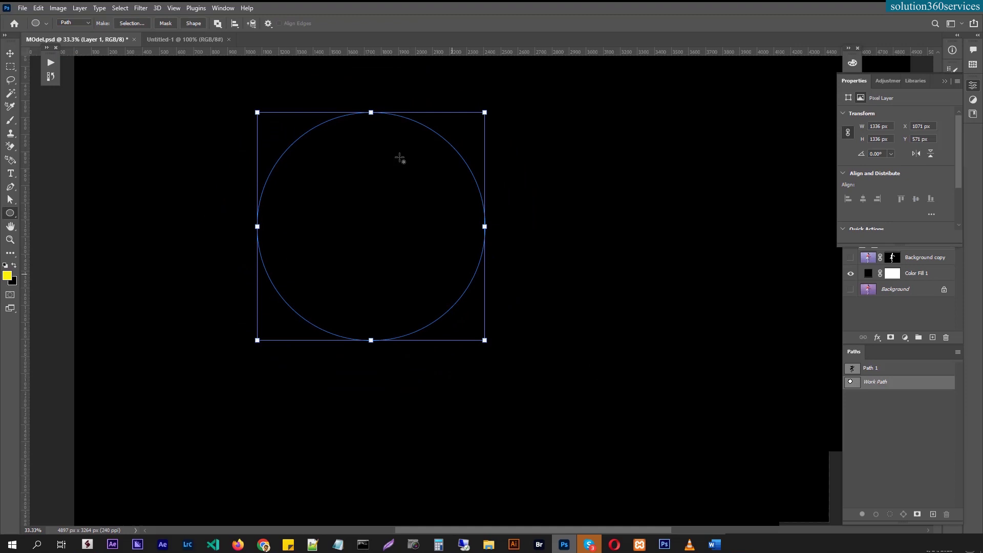
Step: Stroke the circular path with the yellow Brush and Simulate Pressure off, and undo the stroke
{"action": "left_click", "coordinate": [10, 200]}
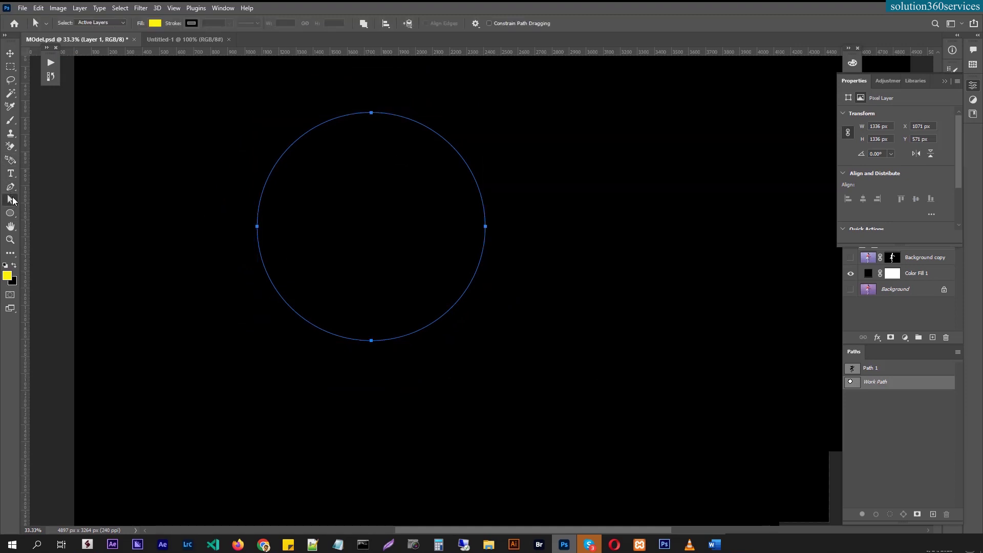
{"action": "right_click", "coordinate": [362, 238]}
{"action": "left_click", "coordinate": [402, 307]}
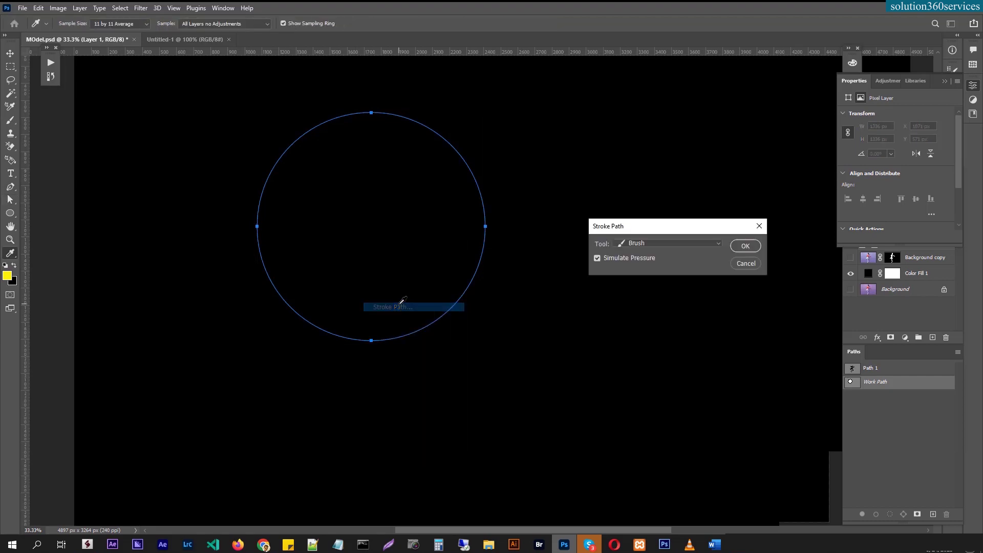
{"action": "left_click", "coordinate": [635, 259]}
{"action": "left_click", "coordinate": [744, 247]}
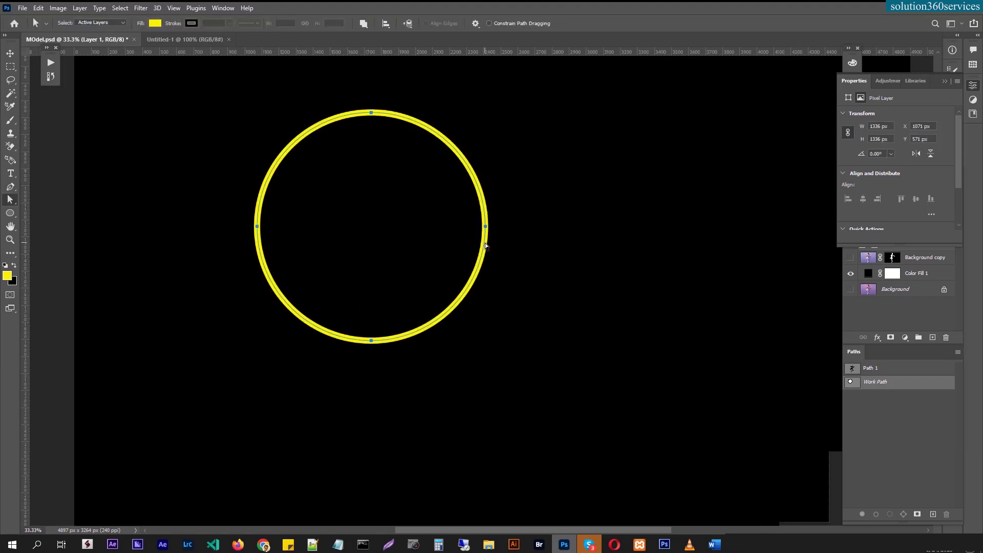
{"action": "key", "text": "ctrl+z"}
Step: Stroke the circular path with the Brush and Simulate Pressure on, deselect the path to inspect it, and undo the stroke
{"action": "right_click", "coordinate": [257, 220]}
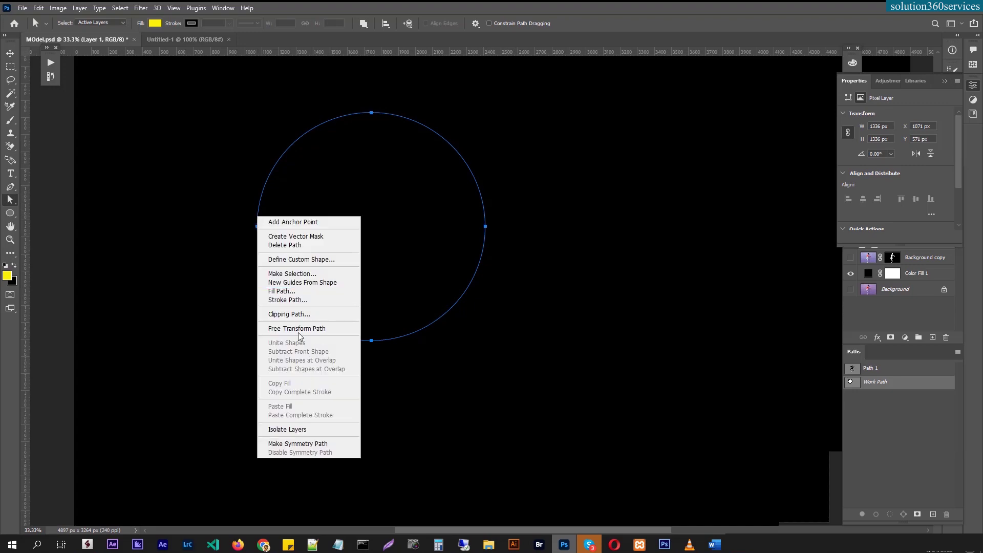
{"action": "left_click", "coordinate": [298, 302]}
{"action": "left_click", "coordinate": [624, 258]}
{"action": "left_click", "coordinate": [746, 247]}
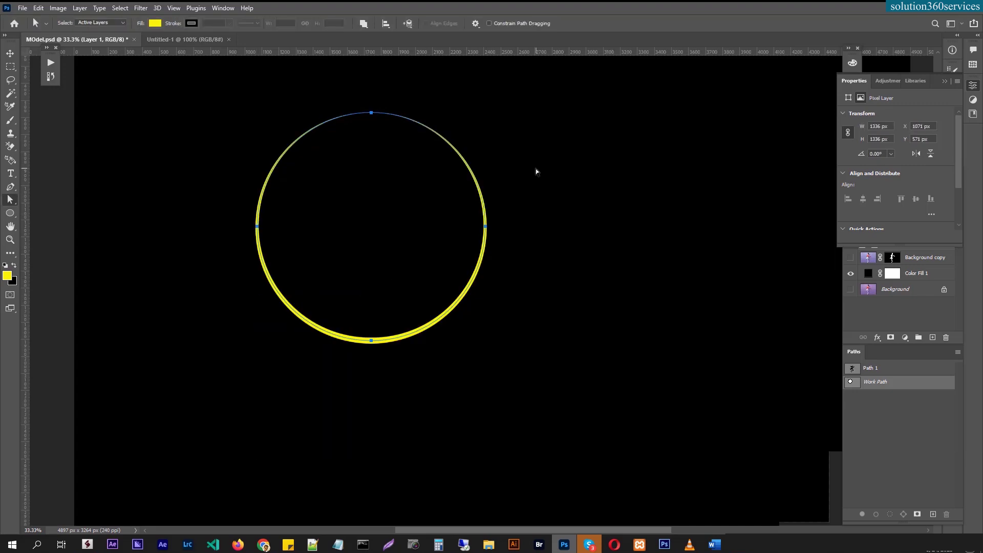
{"action": "left_click", "coordinate": [927, 422]}
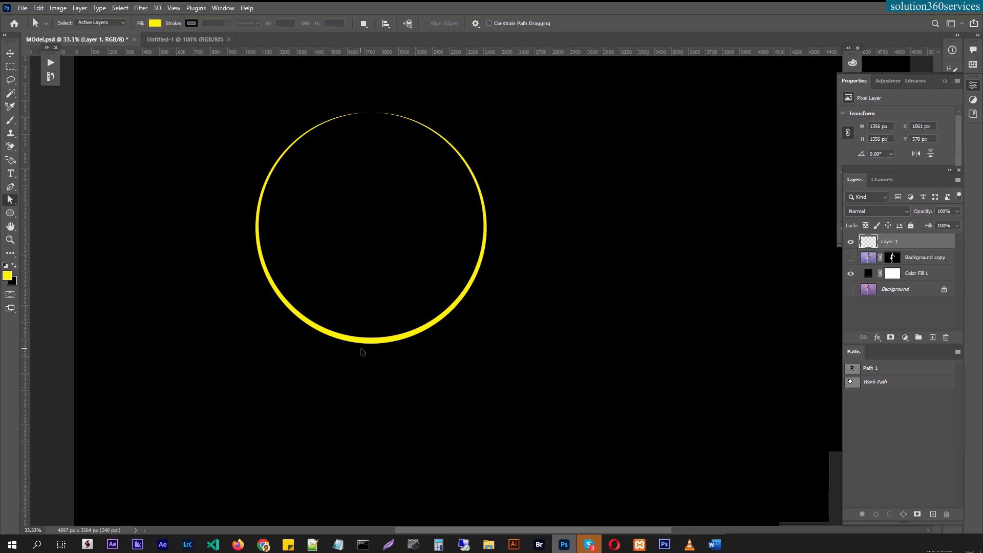
{"action": "key", "text": "ctrl+z"}
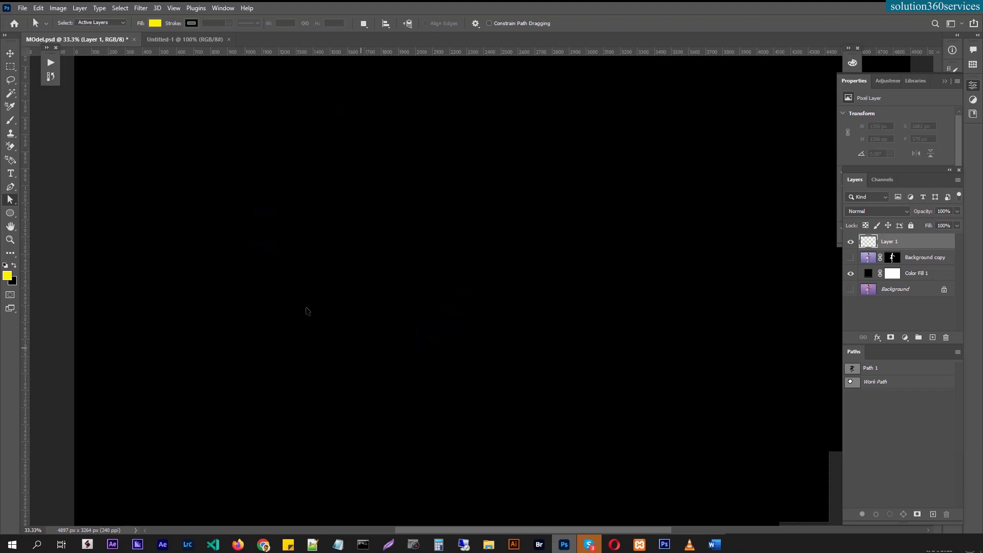
Step: Set the brush tip spacing to 149% in the Brush Settings
{"action": "left_click", "coordinate": [11, 121]}
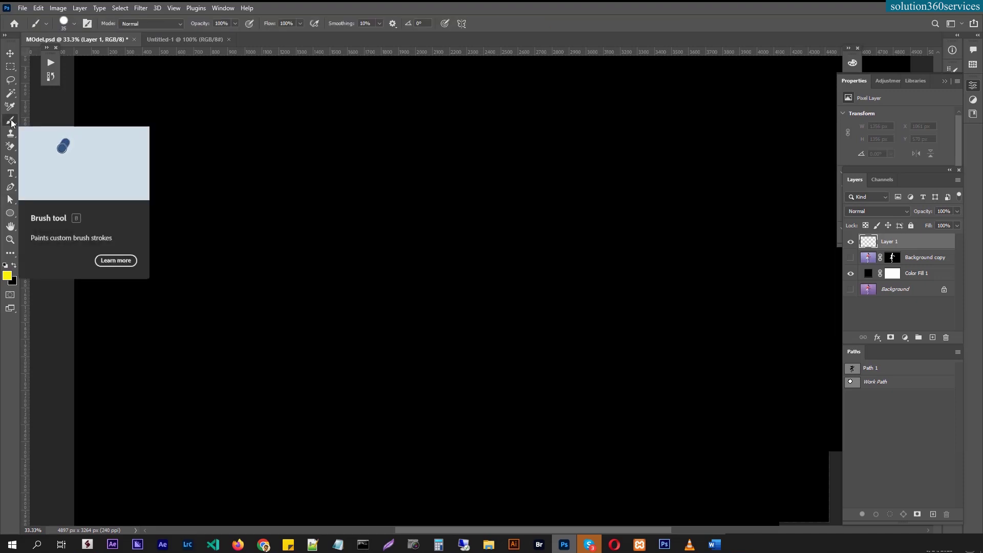
{"action": "right_click", "coordinate": [12, 123]}
{"action": "left_click", "coordinate": [14, 123]}
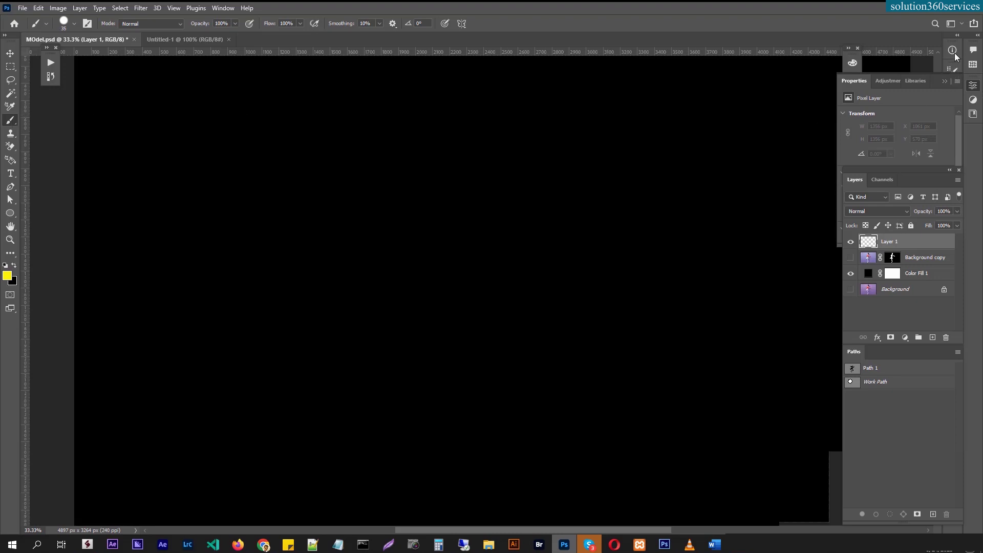
{"action": "left_click", "coordinate": [945, 81]}
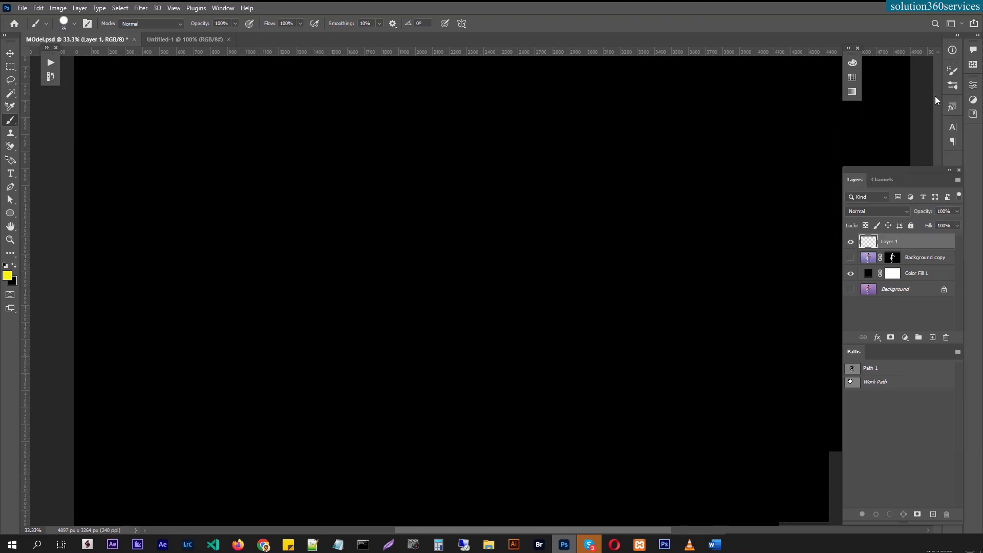
{"action": "left_click", "coordinate": [955, 72]}
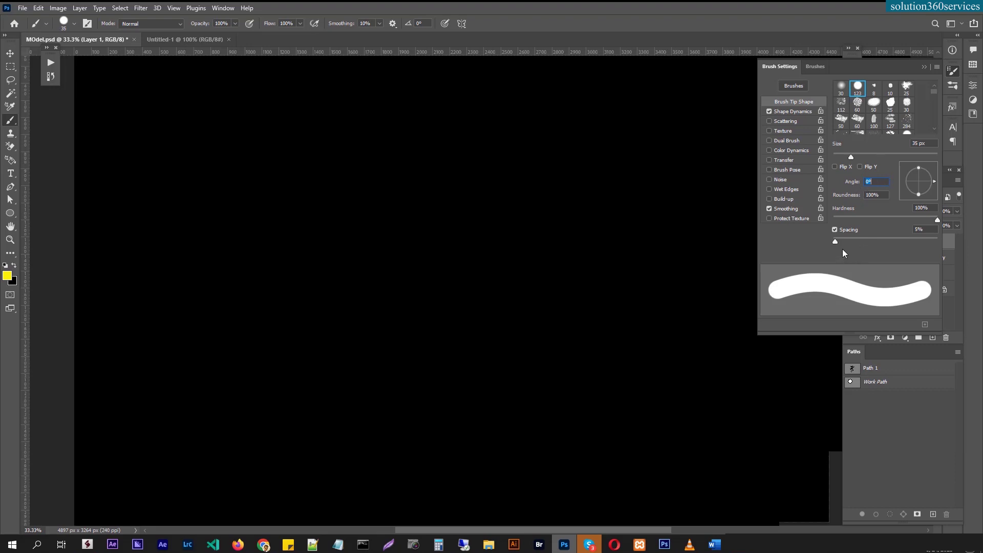
{"action": "left_click_drag", "start_coordinate": [835, 241], "coordinate": [890, 238]}
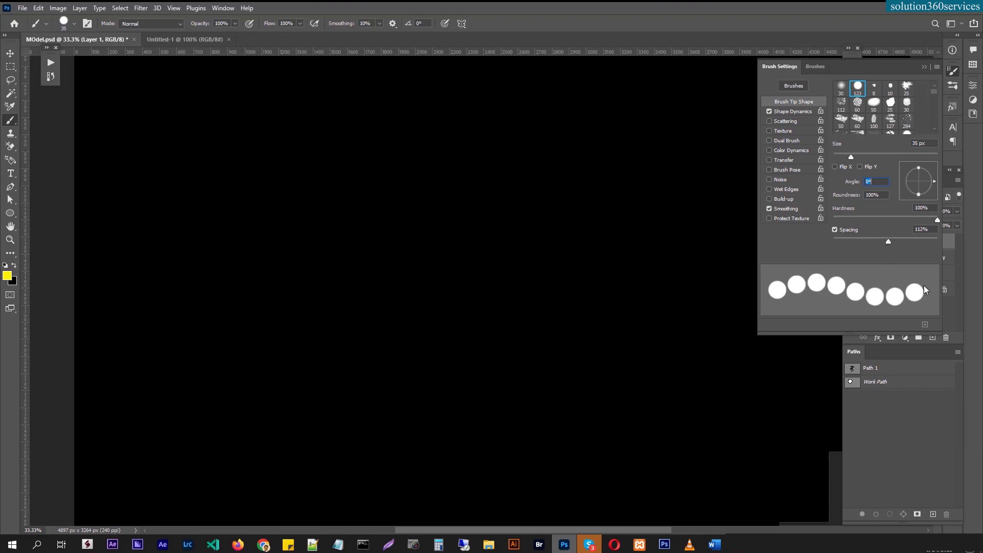
{"action": "left_click_drag", "start_coordinate": [895, 238], "coordinate": [899, 239]}
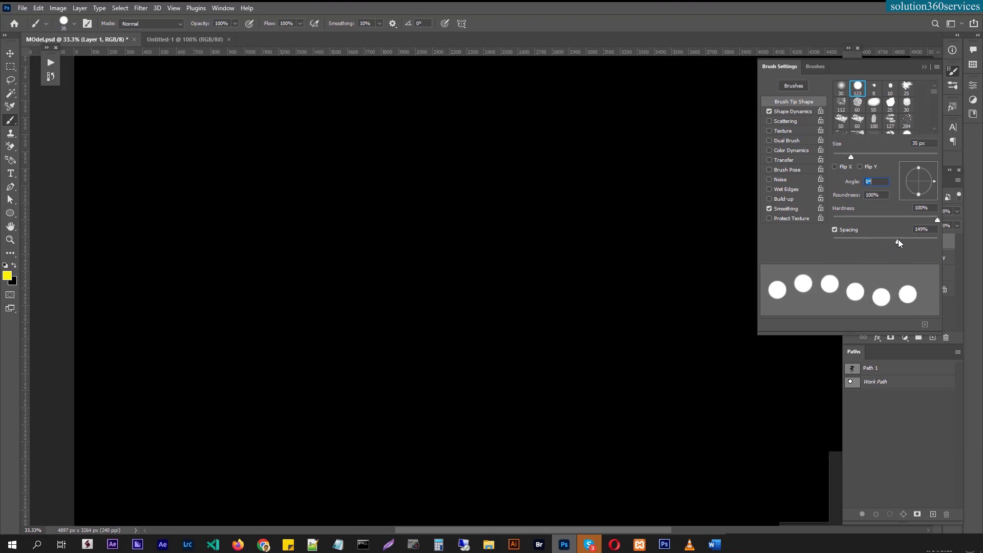
Step: Draw a new circular path about 1402 px in diameter on the black canvas and activate the Path Selection tool
{"action": "left_click", "coordinate": [11, 213]}
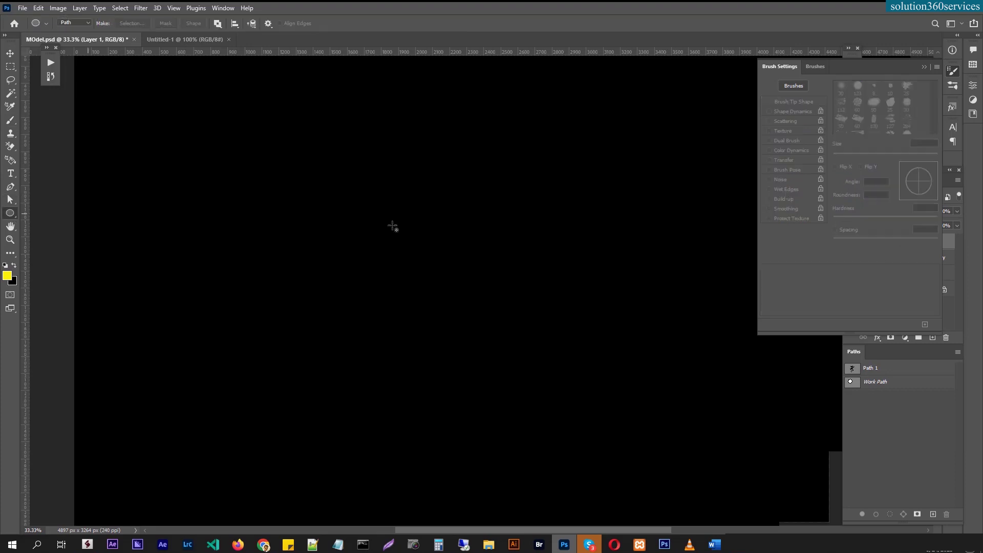
{"action": "left_click_drag", "start_coordinate": [317, 192], "coordinate": [506, 309]}
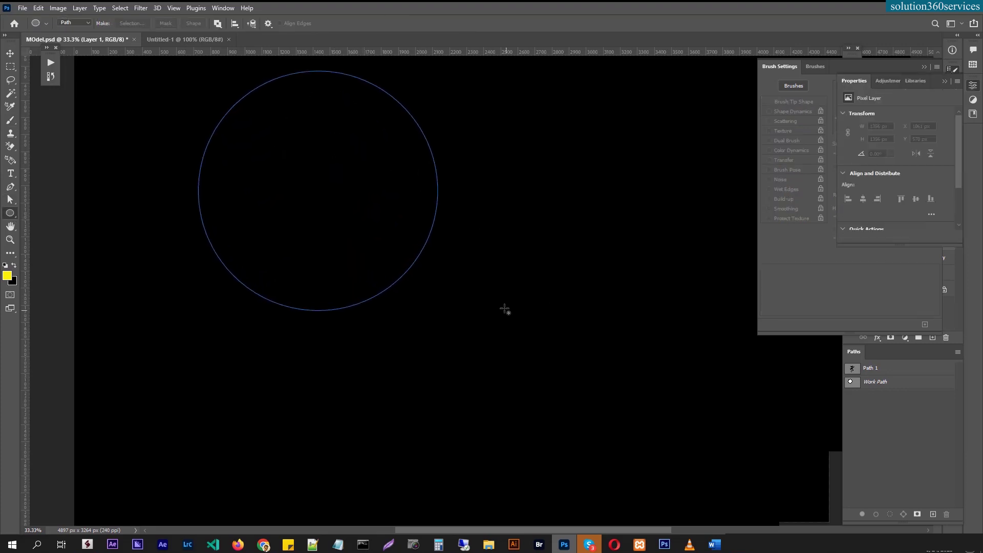
{"action": "left_click", "coordinate": [10, 199]}
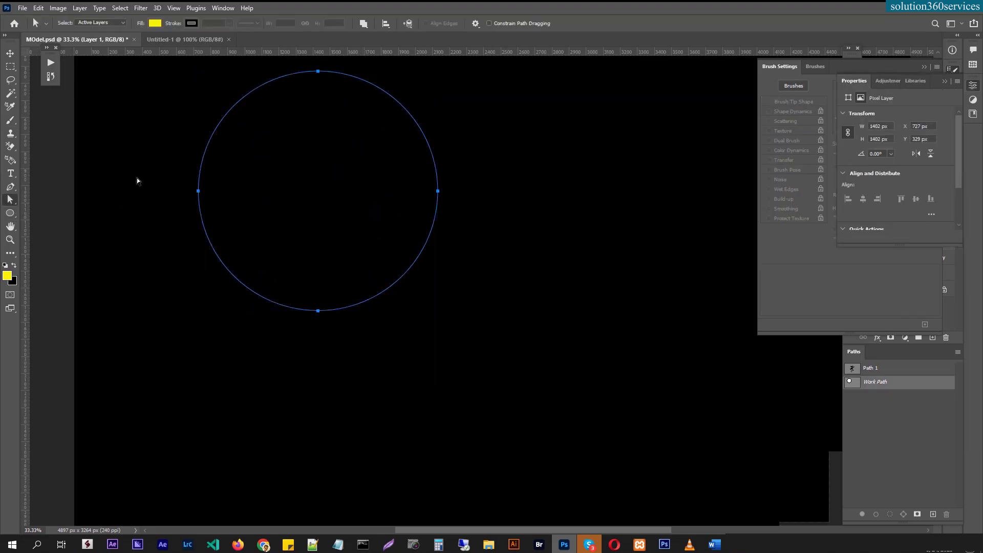
Step: Stroke the new circular path with the widely spaced Brush and Simulate Pressure off, inspect the dots, and undo the stroke
{"action": "right_click", "coordinate": [308, 186]}
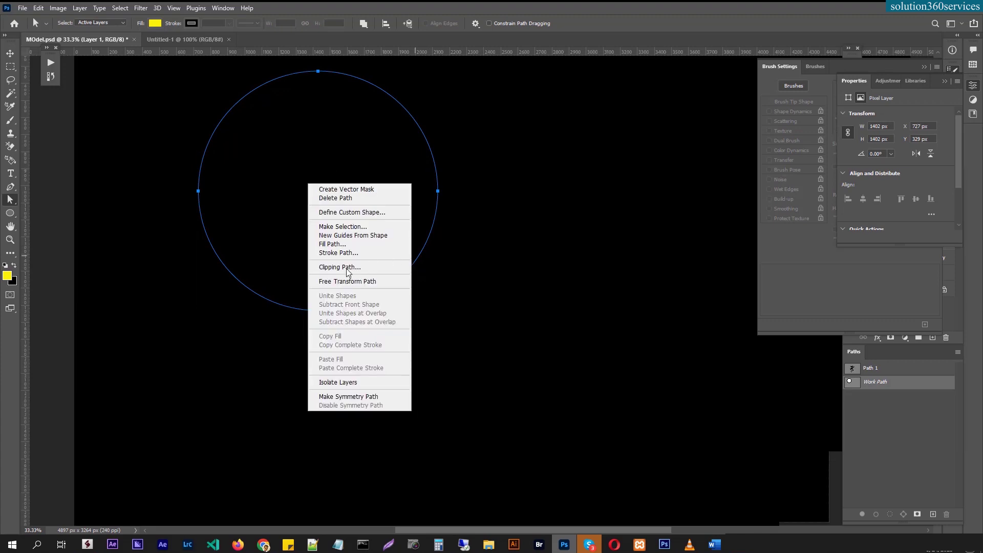
{"action": "left_click", "coordinate": [347, 253]}
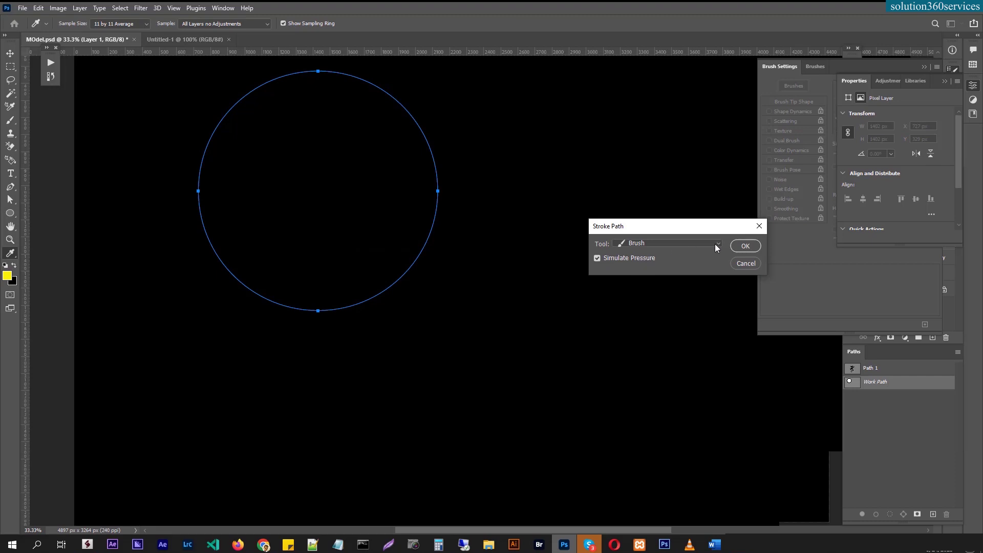
{"action": "left_click", "coordinate": [635, 263]}
{"action": "left_click", "coordinate": [746, 246]}
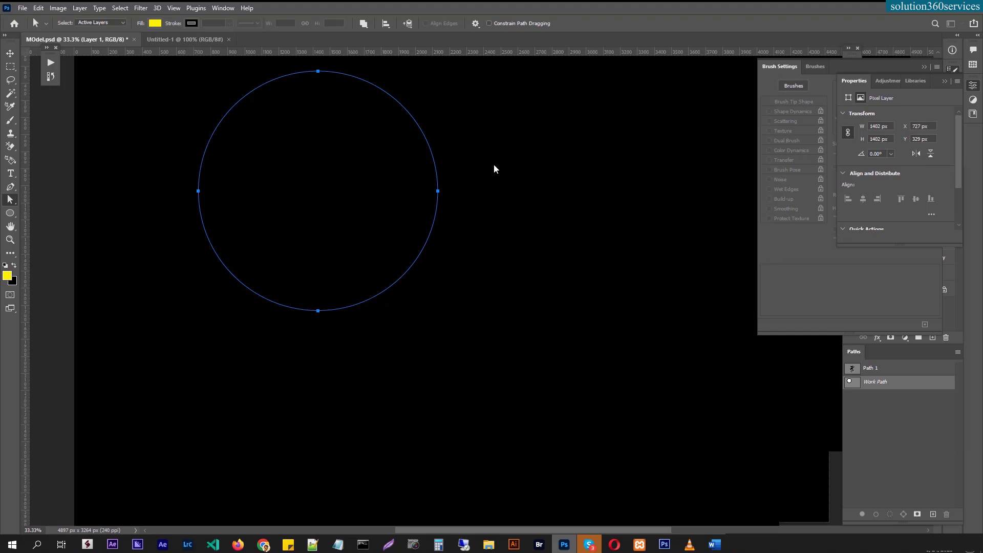
{"action": "left_click", "coordinate": [897, 435]}
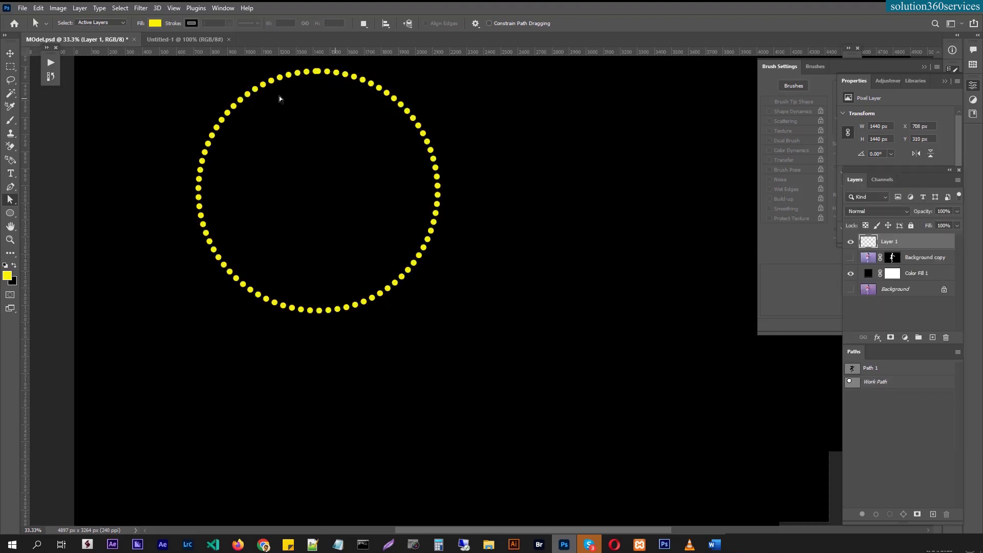
{"action": "scroll", "coordinate": [384, 143], "scroll_direction": "up", "scroll_amount": 1}
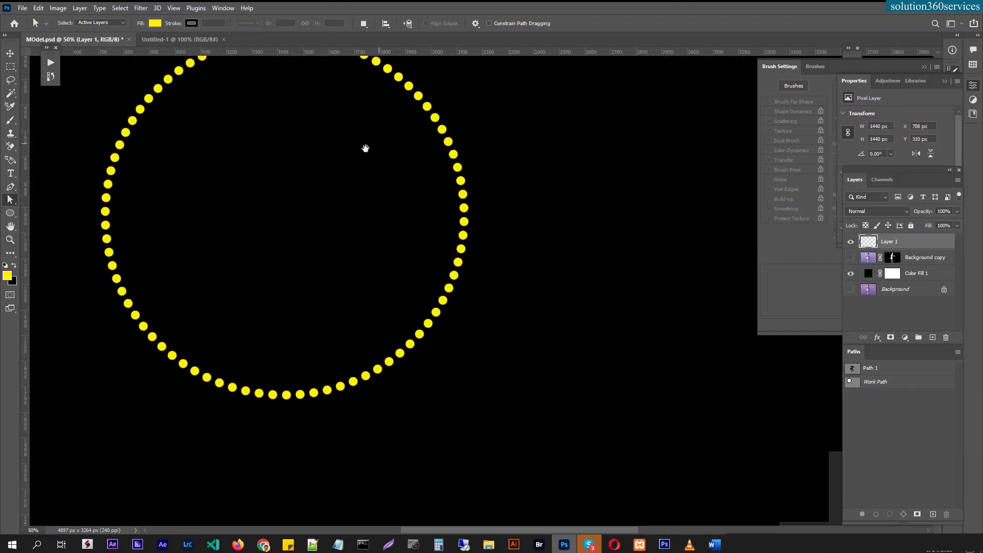
{"action": "left_click_drag", "start_coordinate": [364, 147], "coordinate": [460, 192]}
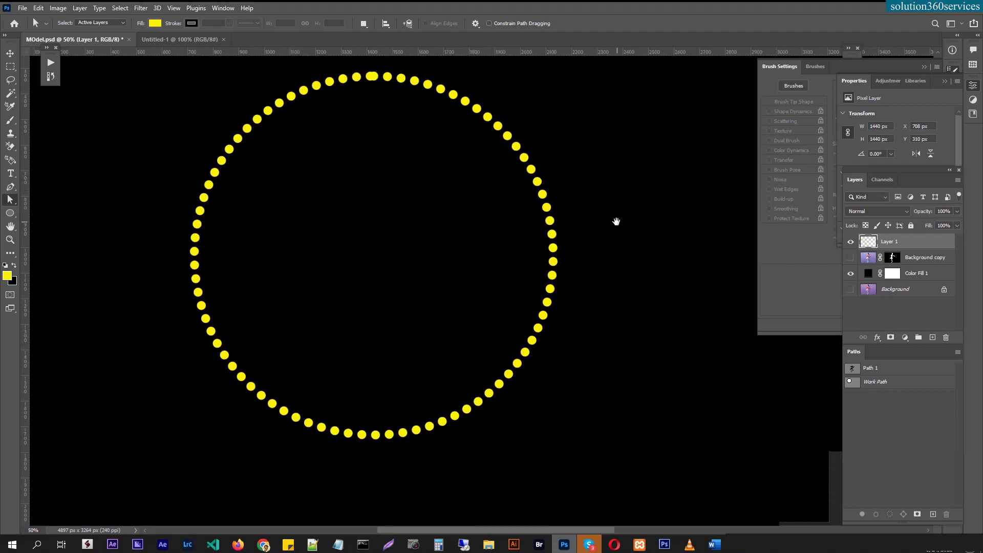
{"action": "key", "text": "ctrl+z"}
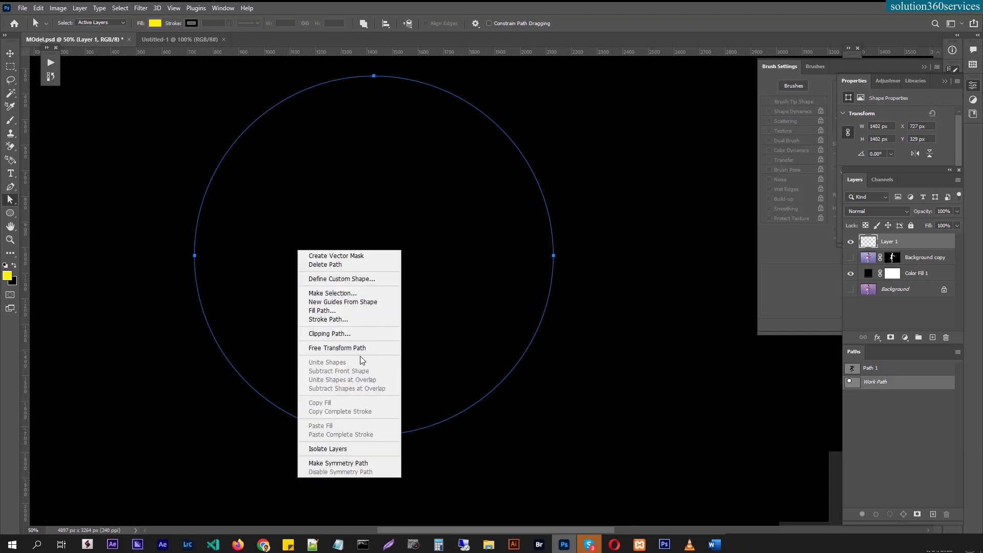
Step: Stroke the circular path on Layer 1 with the widely spaced yellow Brush and Simulate Pressure on, and deselect the path
{"action": "left_click", "coordinate": [349, 320]}
{"action": "left_click", "coordinate": [638, 258]}
{"action": "left_click", "coordinate": [756, 246]}
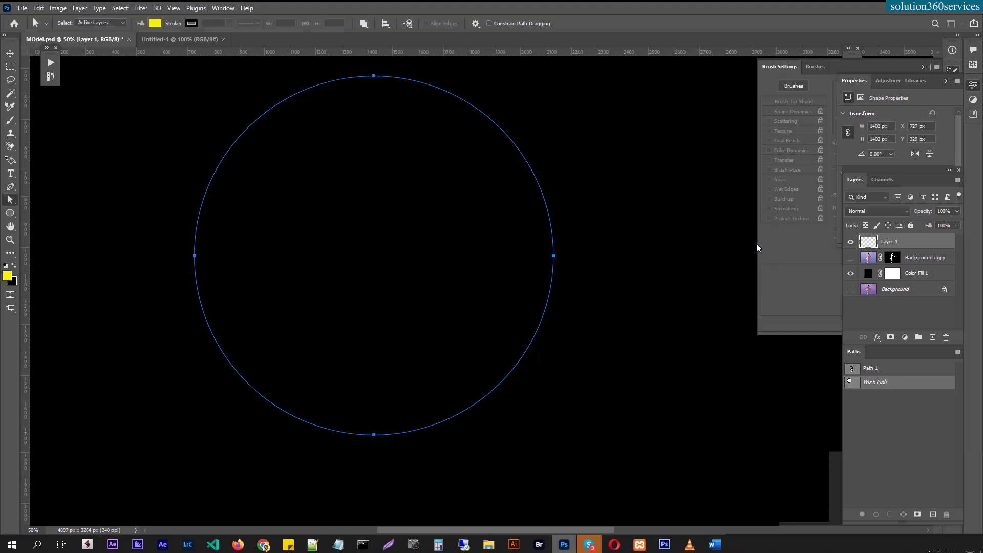
{"action": "left_click", "coordinate": [917, 408]}
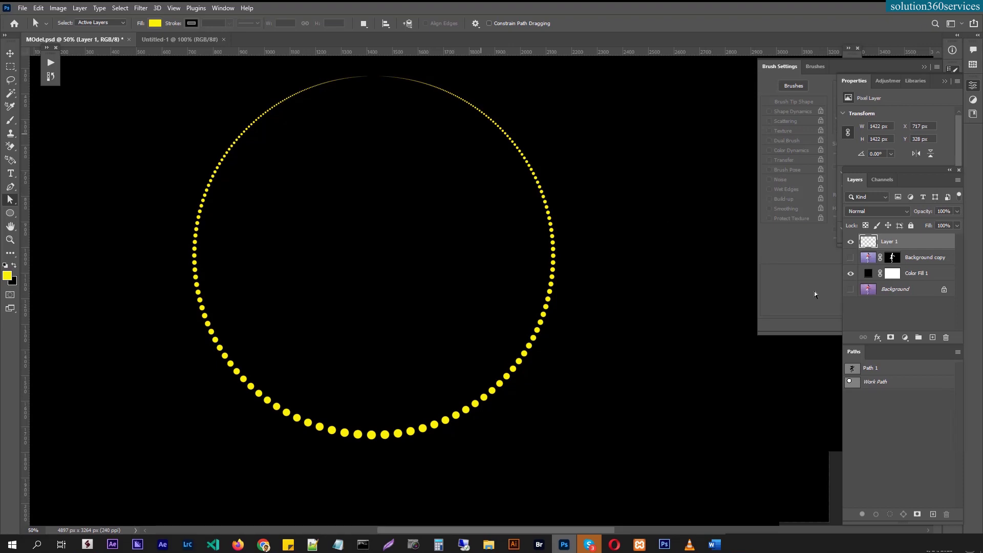
Step: Draw an open curved Pen path about 934 by 838 px inside the dotted circle, and deselect it
{"action": "left_click", "coordinate": [10, 187]}
{"action": "left_click", "coordinate": [281, 400]}
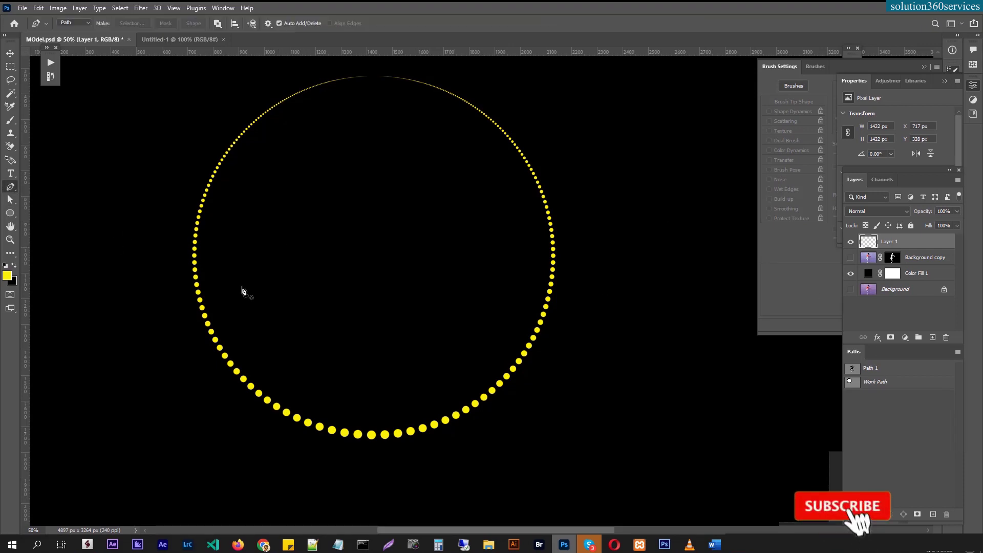
{"action": "left_click", "coordinate": [302, 336]}
{"action": "left_click", "coordinate": [322, 273]}
{"action": "left_click_drag", "start_coordinate": [358, 243], "coordinate": [417, 246]}
{"action": "left_click_drag", "start_coordinate": [486, 247], "coordinate": [514, 236]}
{"action": "left_click", "coordinate": [539, 204]}
{"action": "left_click", "coordinate": [528, 161]}
{"action": "left_click", "coordinate": [501, 122]}
{"action": "left_click", "coordinate": [376, 127]}
{"action": "left_click", "coordinate": [313, 137]}
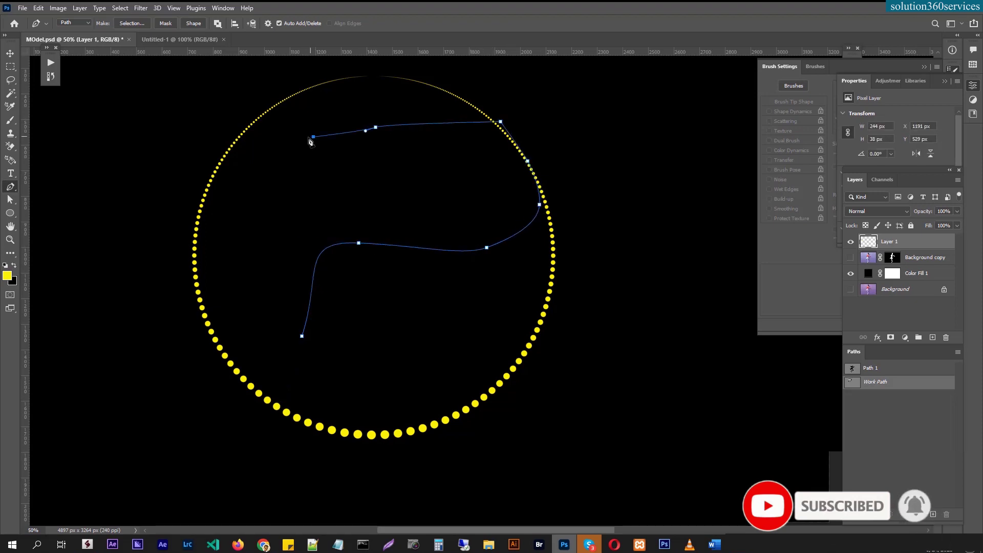
{"action": "left_click", "coordinate": [895, 402]}
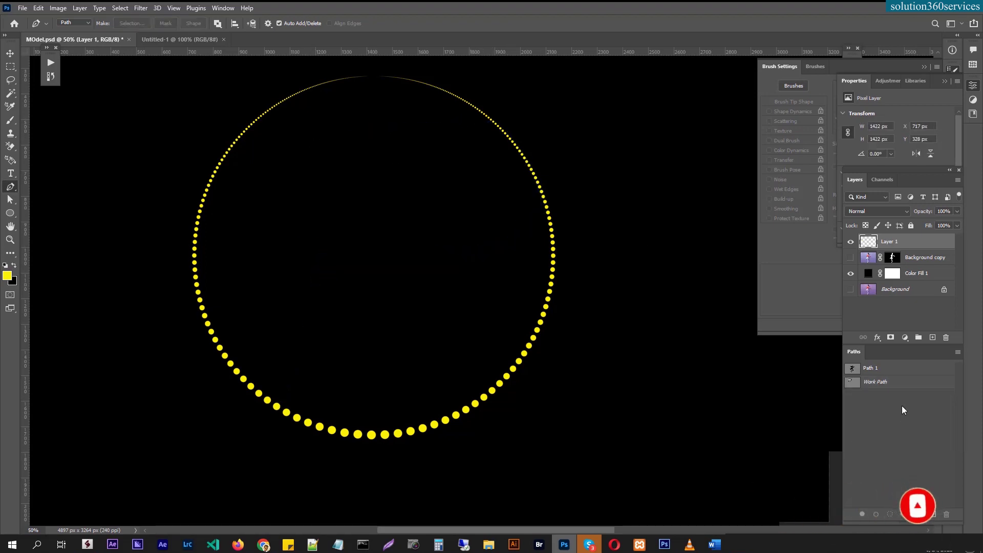
Step: Select the open curved Work Path, stroke it with the Brush and Simulate Pressure on, and undo the stroke
{"action": "left_click", "coordinate": [885, 383]}
{"action": "left_click", "coordinate": [10, 200]}
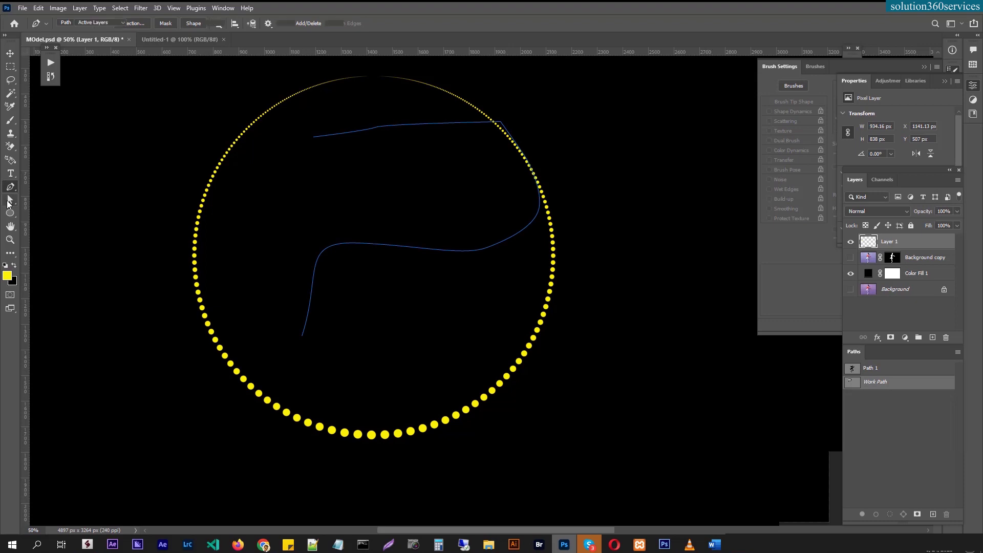
{"action": "right_click", "coordinate": [394, 233]}
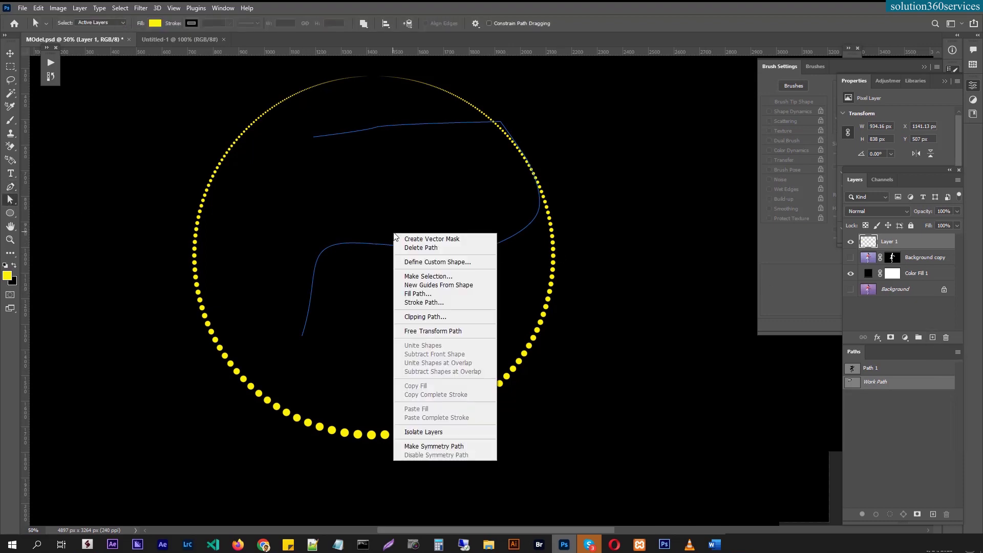
{"action": "left_click", "coordinate": [438, 302]}
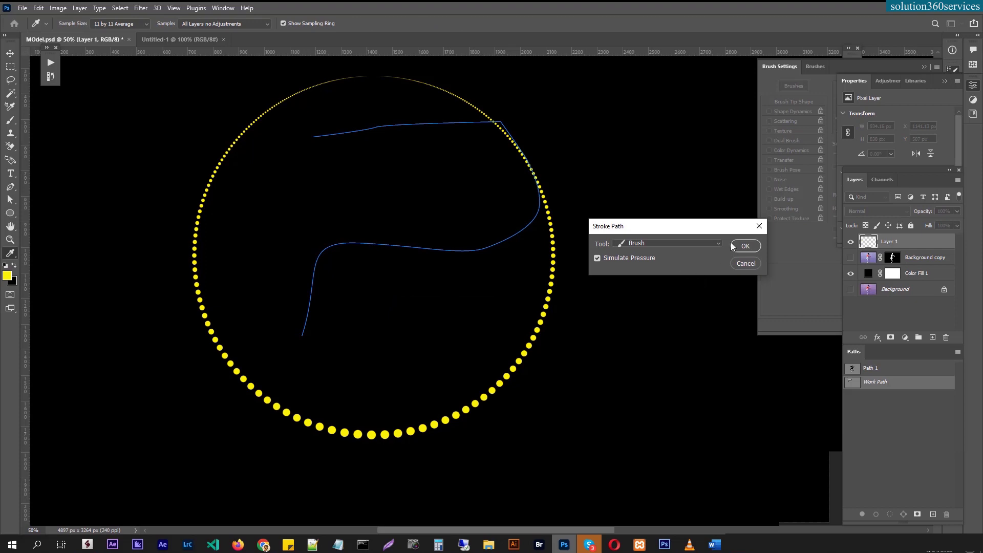
{"action": "left_click", "coordinate": [746, 246]}
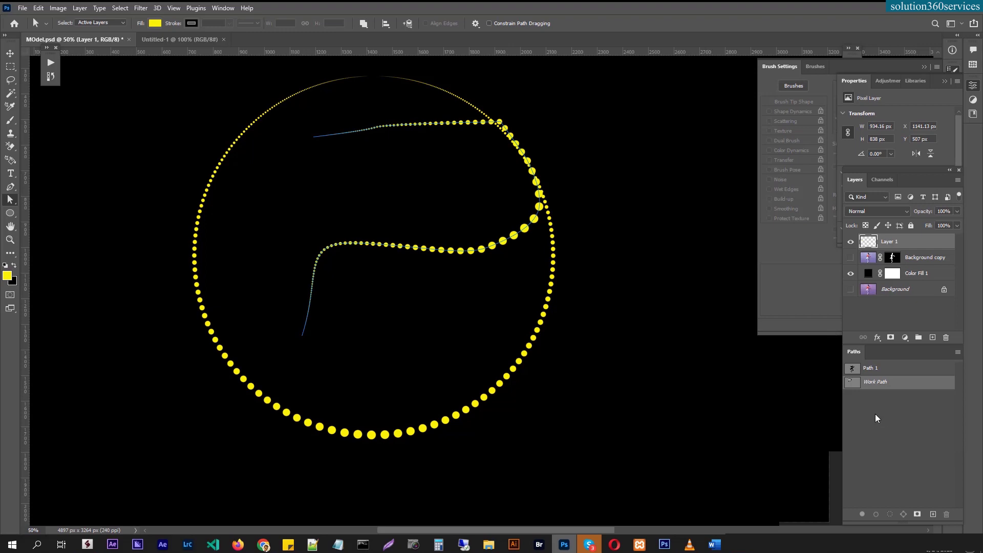
{"action": "key", "text": "ctrl+z"}
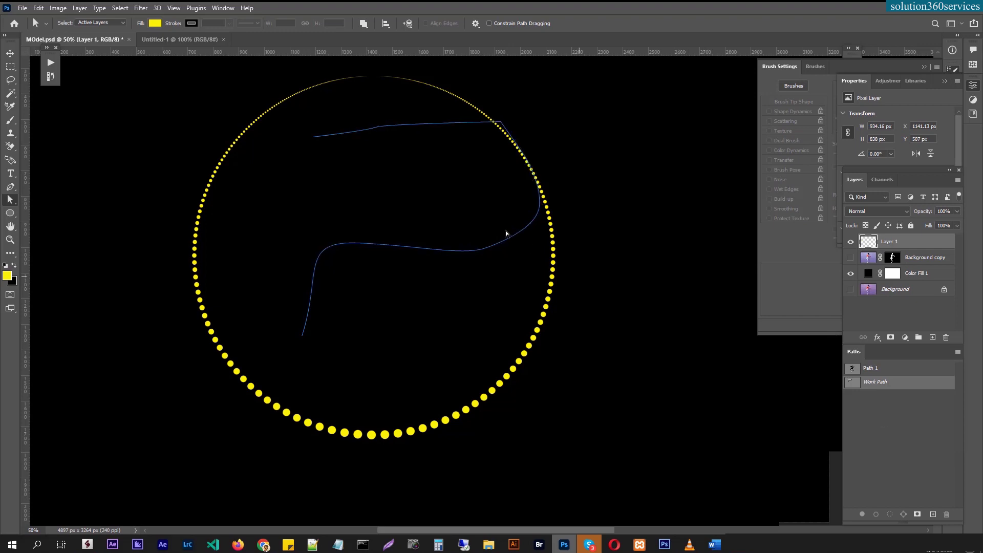
Step: Stroke the open curved Work Path on Layer 1 with the widely spaced yellow Brush and Simulate Pressure off, and inspect the dots
{"action": "right_click", "coordinate": [453, 249]}
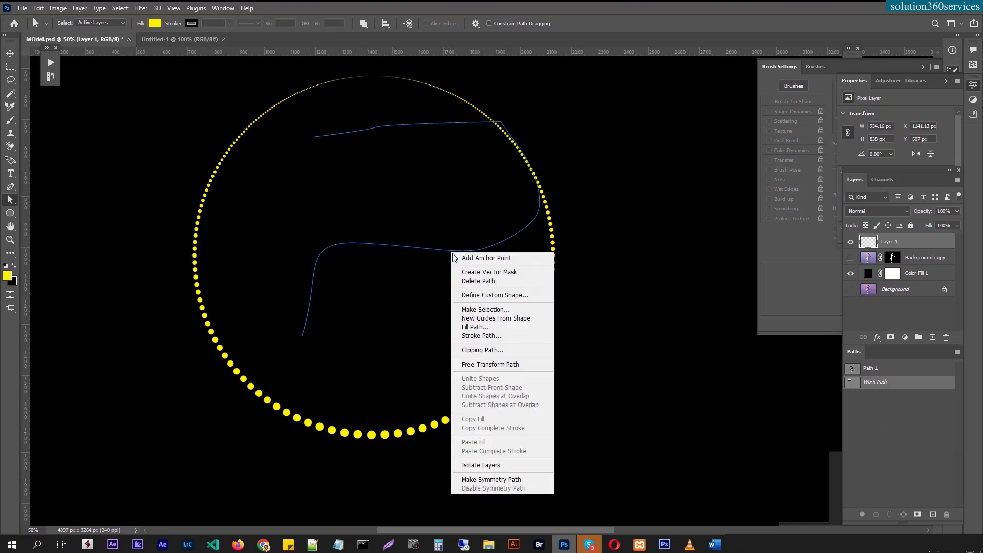
{"action": "left_click", "coordinate": [495, 337]}
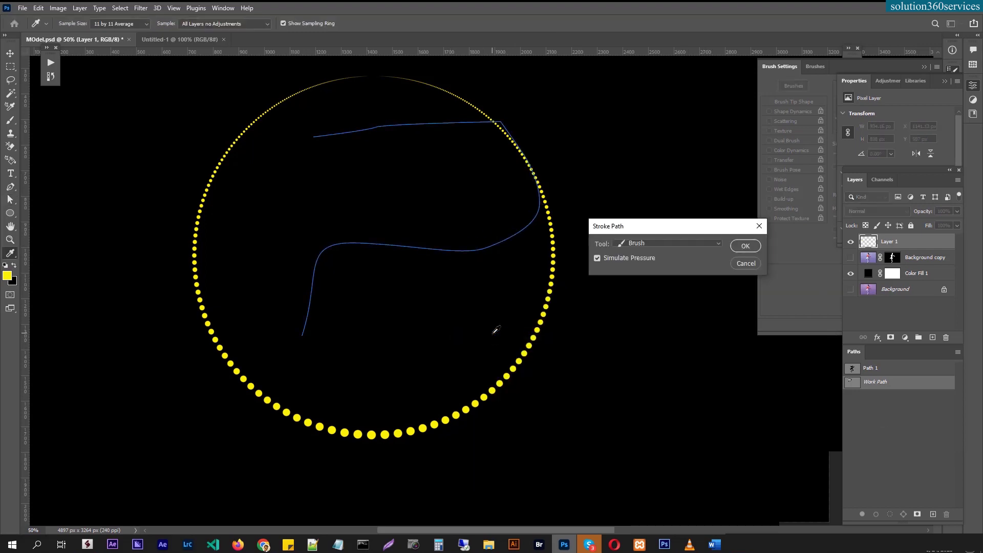
{"action": "left_click", "coordinate": [745, 246]}
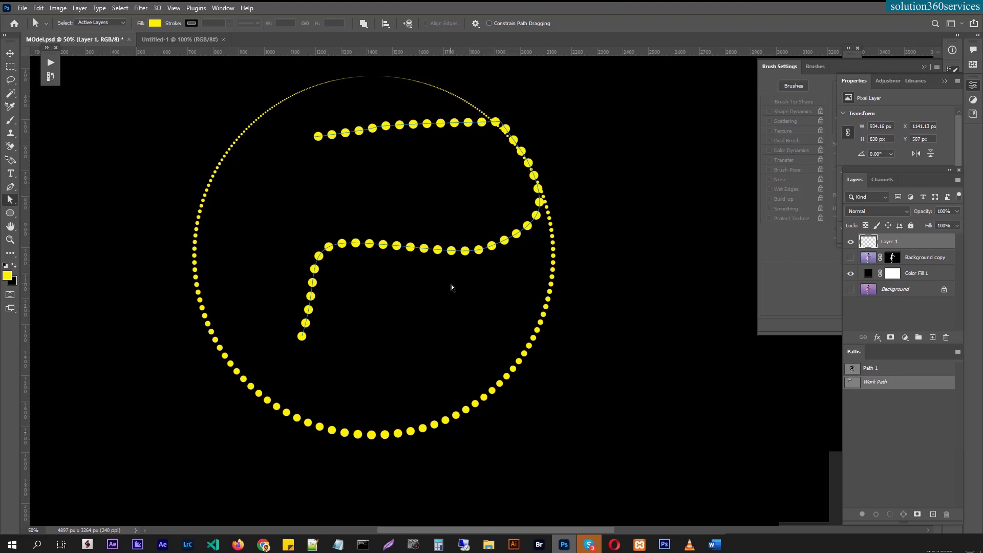
{"action": "key", "text": "ctrl+minus"}
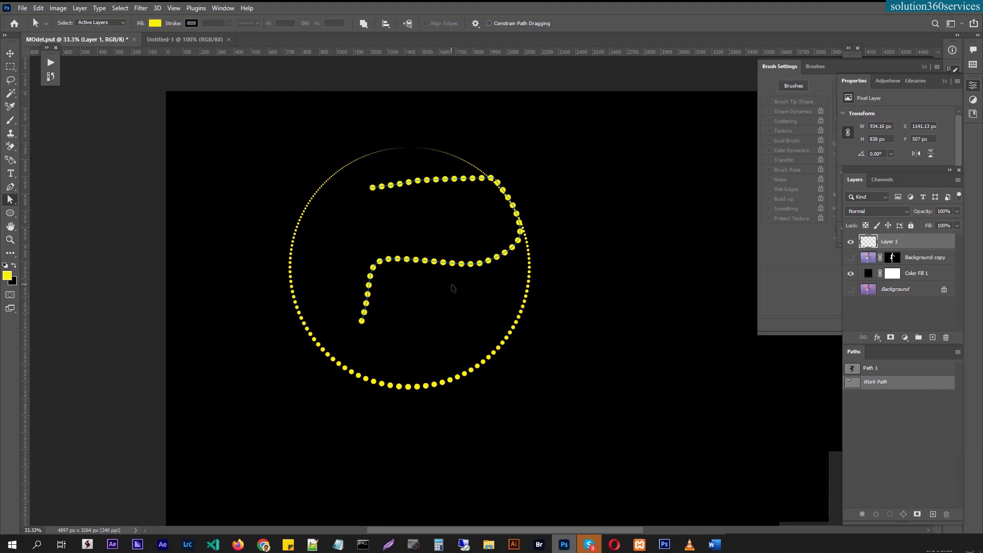
{"action": "left_click_drag", "start_coordinate": [538, 290], "coordinate": [428, 270]}
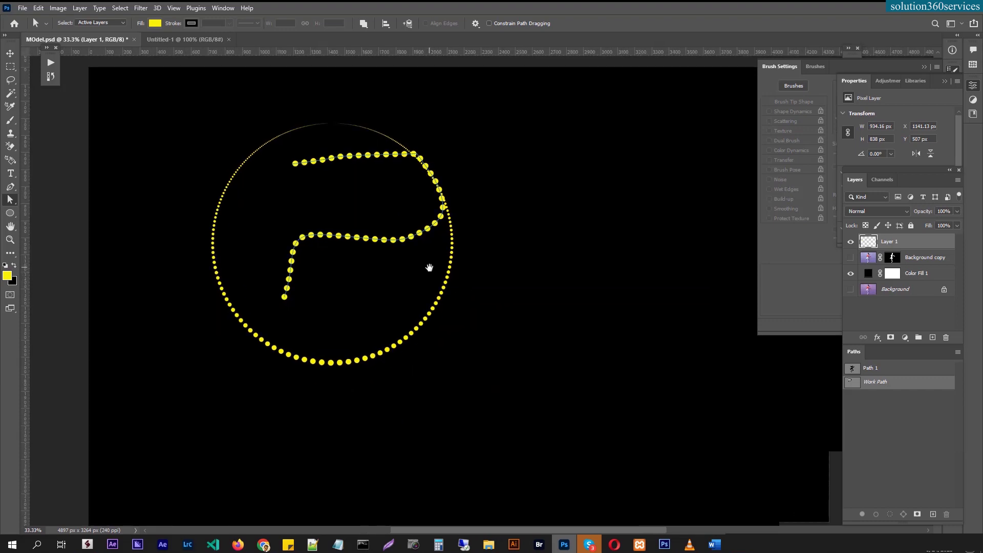
{"action": "key", "text": "ctrl+minus"}
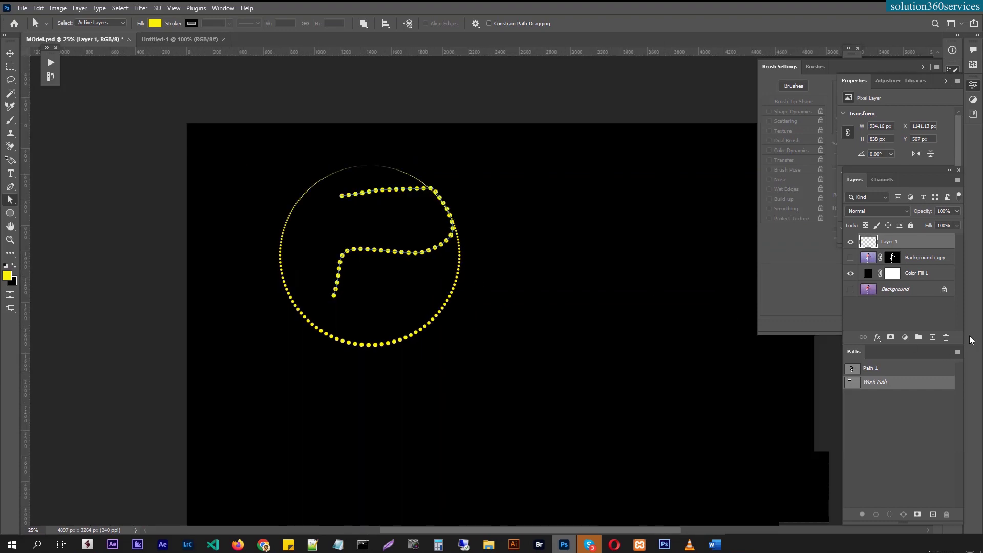
Step: Hide Layer 1, show the Background copy layer, and deselect the Work Path
{"action": "left_click", "coordinate": [851, 242]}
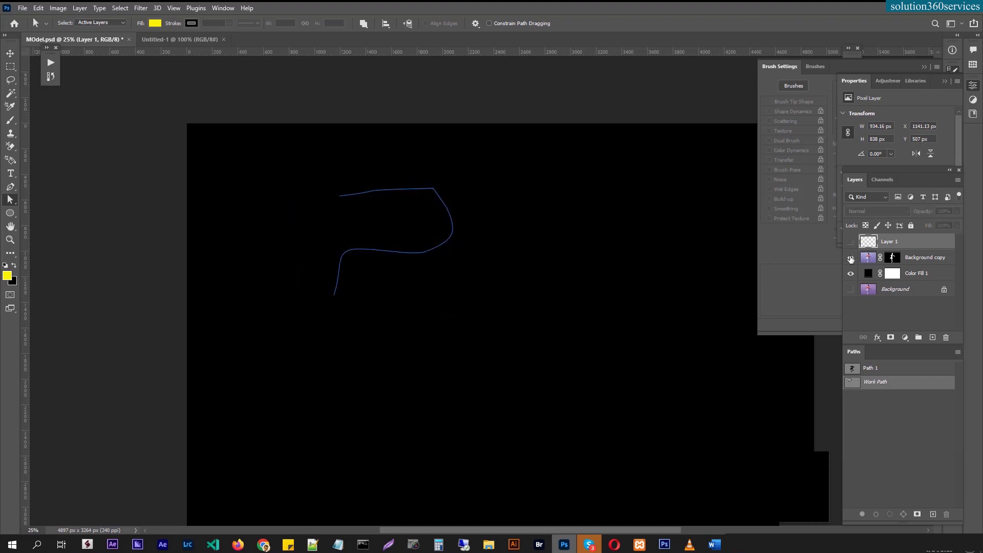
{"action": "left_click", "coordinate": [851, 258]}
{"action": "left_click", "coordinate": [919, 436]}
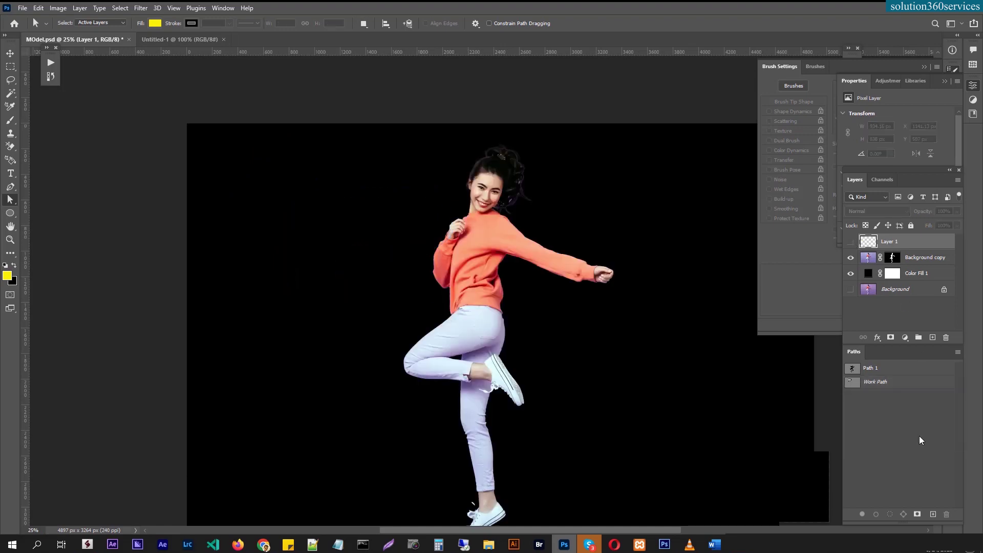
Step: Select Path 1, add a new empty layer, and delete Layer 1
{"action": "left_click", "coordinate": [877, 369]}
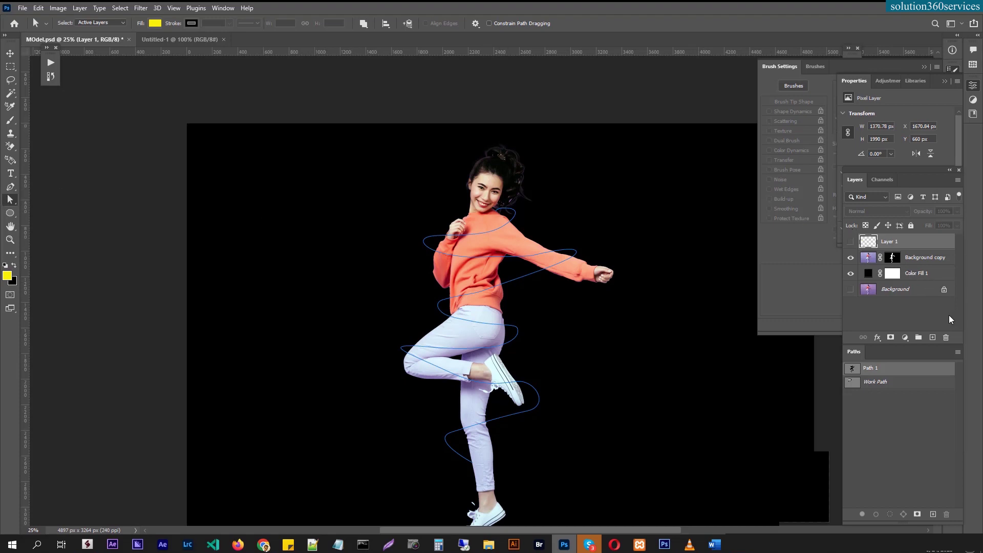
{"action": "left_click", "coordinate": [933, 338]}
{"action": "left_click_drag", "start_coordinate": [891, 257], "coordinate": [947, 338]}
Step: Set the Brush size to 78 px, keeping the Hard Round Pressure Size preset
{"action": "left_click", "coordinate": [10, 106]}
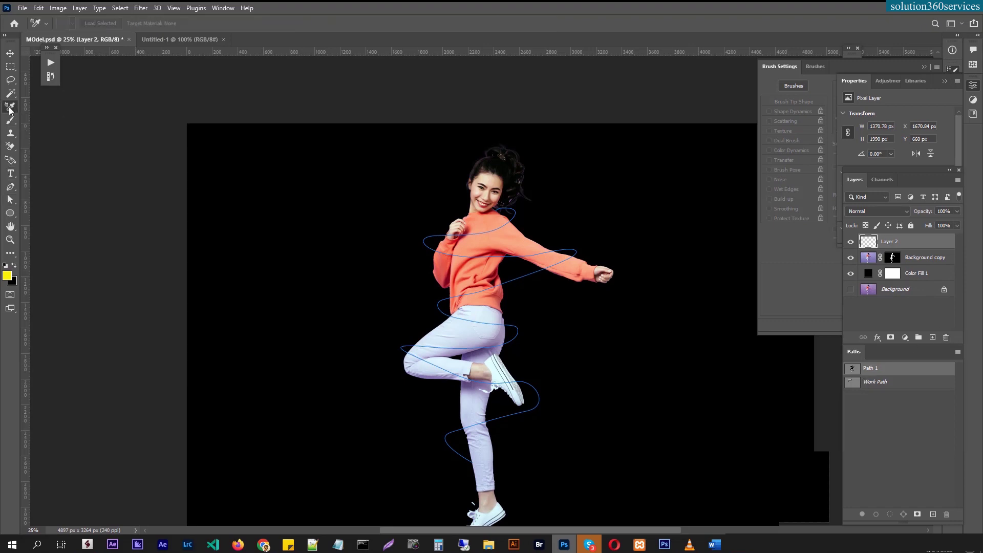
{"action": "left_click", "coordinate": [10, 119]}
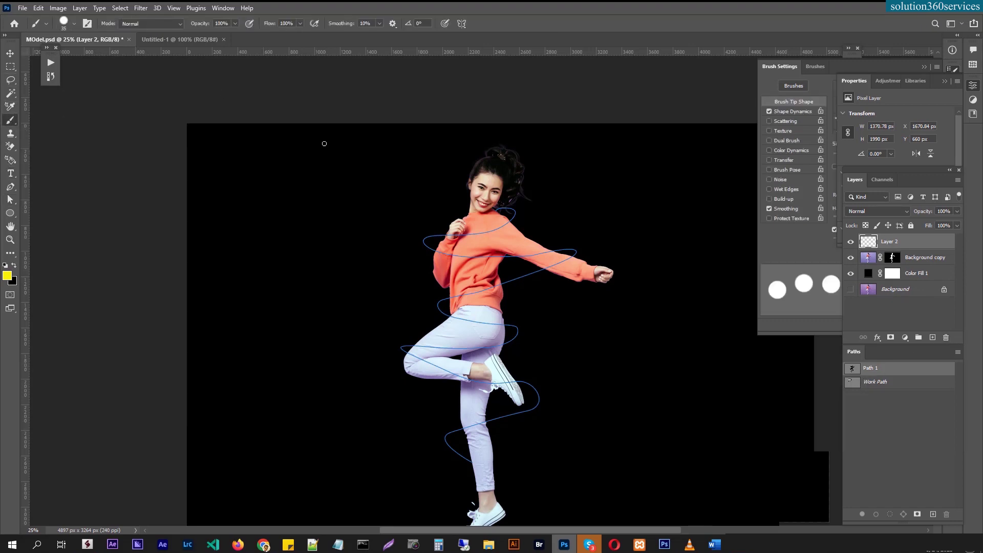
{"action": "left_click", "coordinate": [65, 23]}
{"action": "left_click_drag", "start_coordinate": [75, 55], "coordinate": [84, 55]}
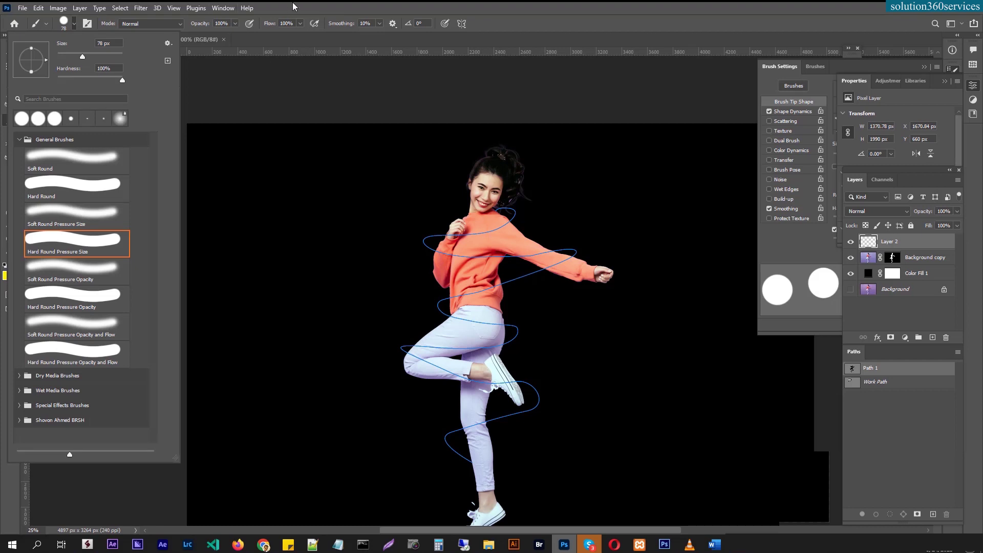
{"action": "left_click", "coordinate": [265, 10]}
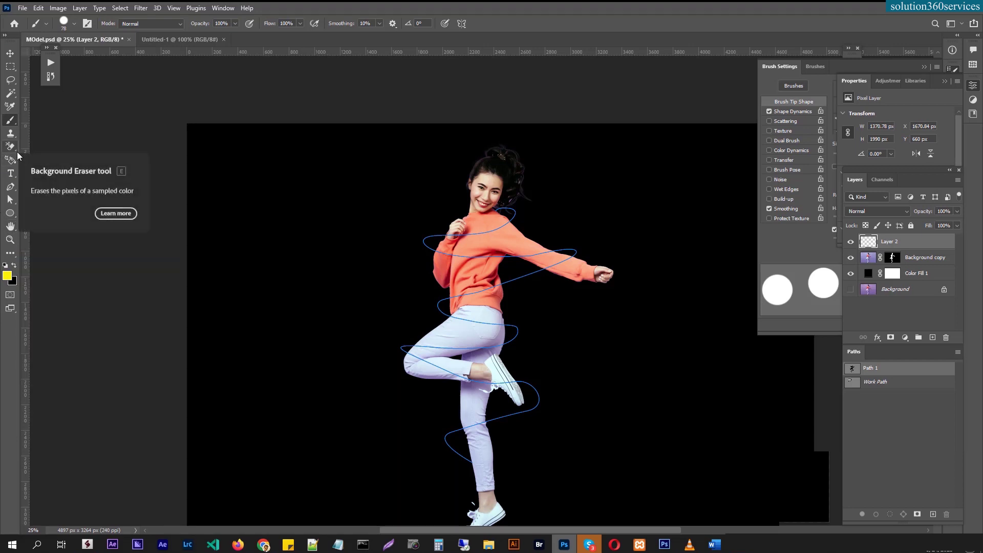
Step: Stroke Path 1 on Layer 2 with the widely spaced 78 px Brush and Simulate Pressure off, and deselect the path
{"action": "left_click_drag", "start_coordinate": [13, 197], "coordinate": [31, 204]}
{"action": "right_click", "coordinate": [506, 279]}
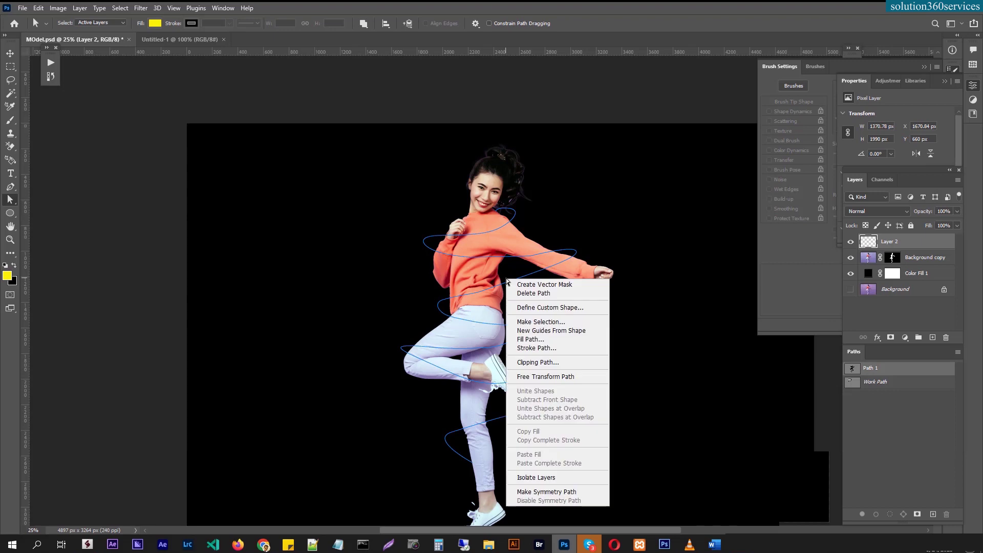
{"action": "left_click", "coordinate": [547, 349]}
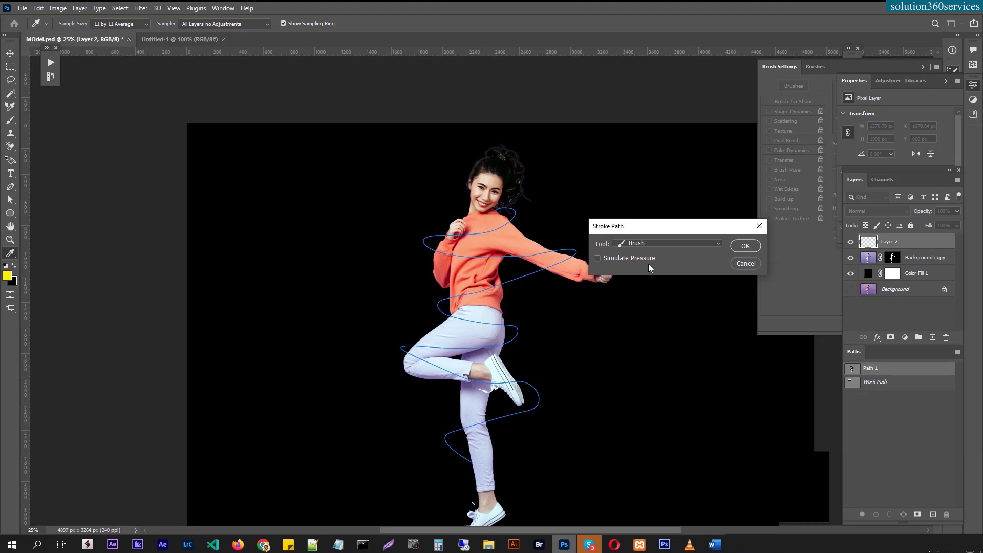
{"action": "left_click", "coordinate": [745, 247]}
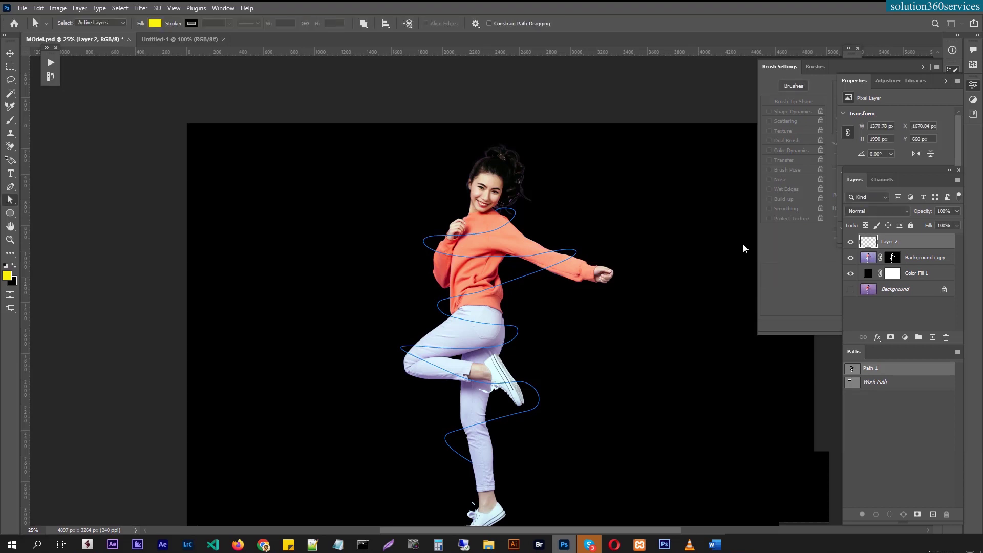
{"action": "left_click", "coordinate": [912, 444]}
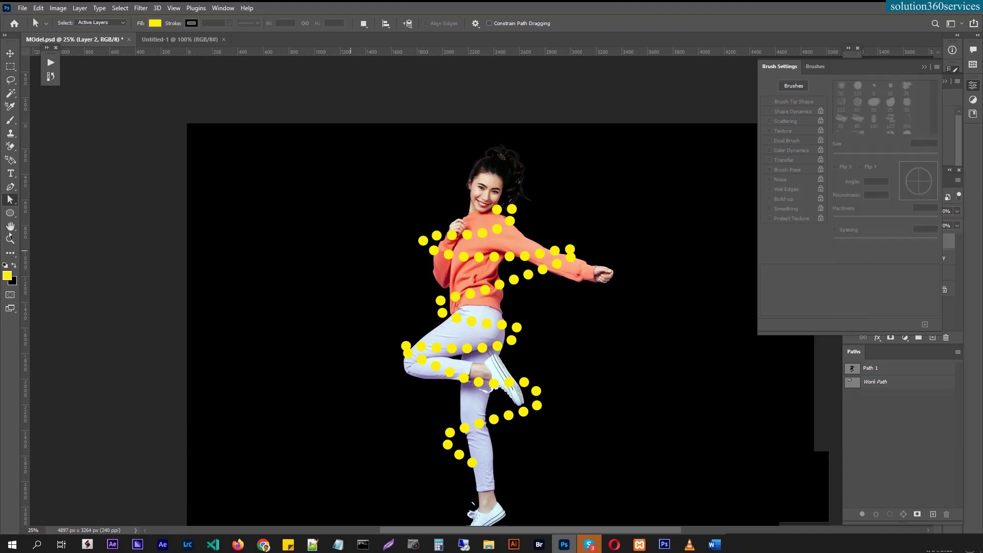
Step: Set the Brush spacing to 1% for a continuous stroke
{"action": "left_click", "coordinate": [11, 120]}
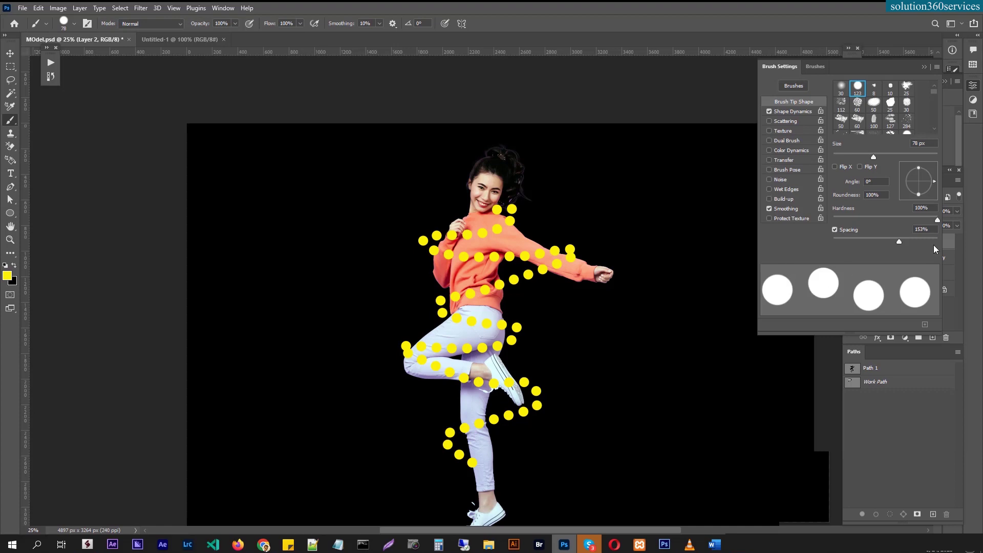
{"action": "mouse_move", "coordinate": [897, 241]}
{"action": "left_mouse_down"}
{"action": "mouse_move", "coordinate": [964, 242]}
{"action": "mouse_move", "coordinate": [749, 248]}
{"action": "left_mouse_up"}
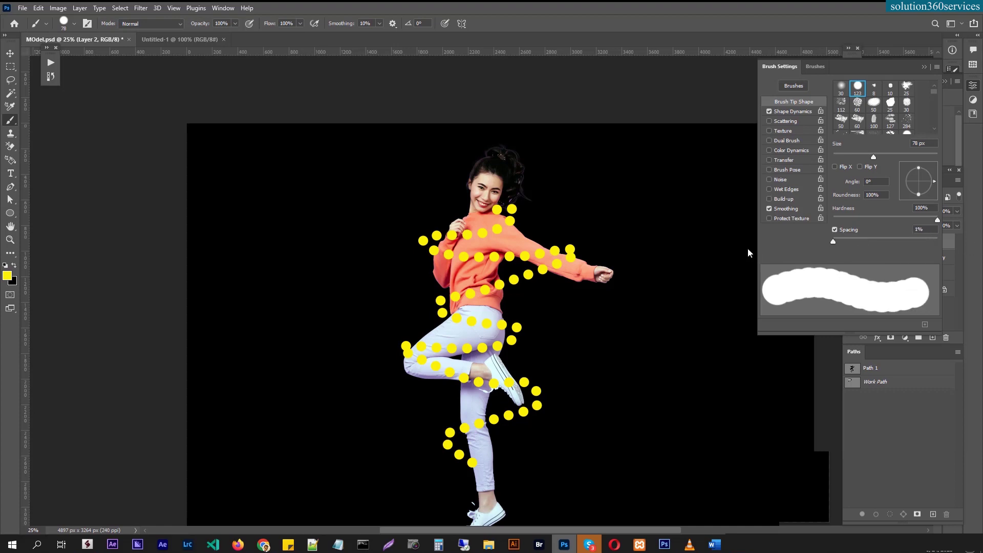
{"action": "left_click", "coordinate": [835, 230]}
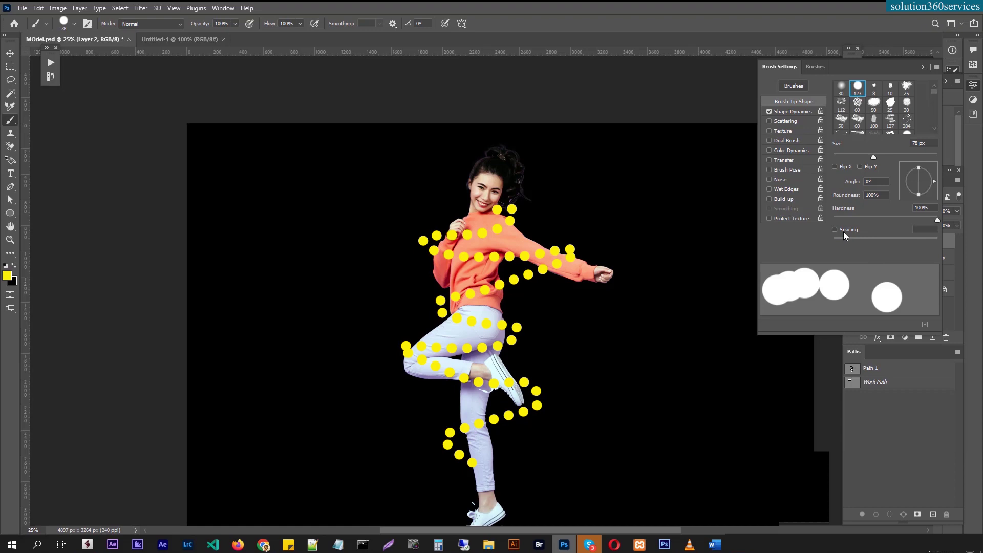
{"action": "left_click", "coordinate": [836, 229]}
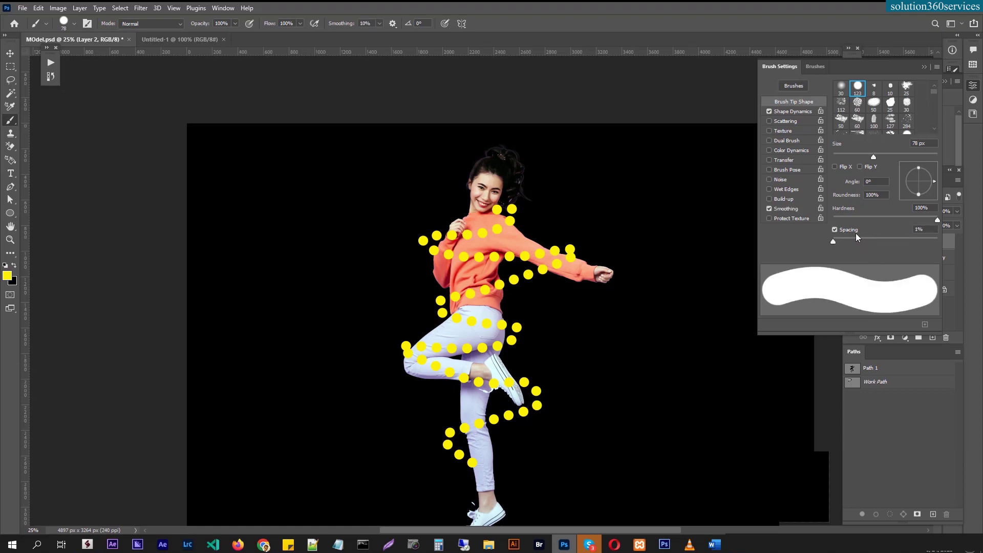
{"action": "left_click", "coordinate": [886, 236]}
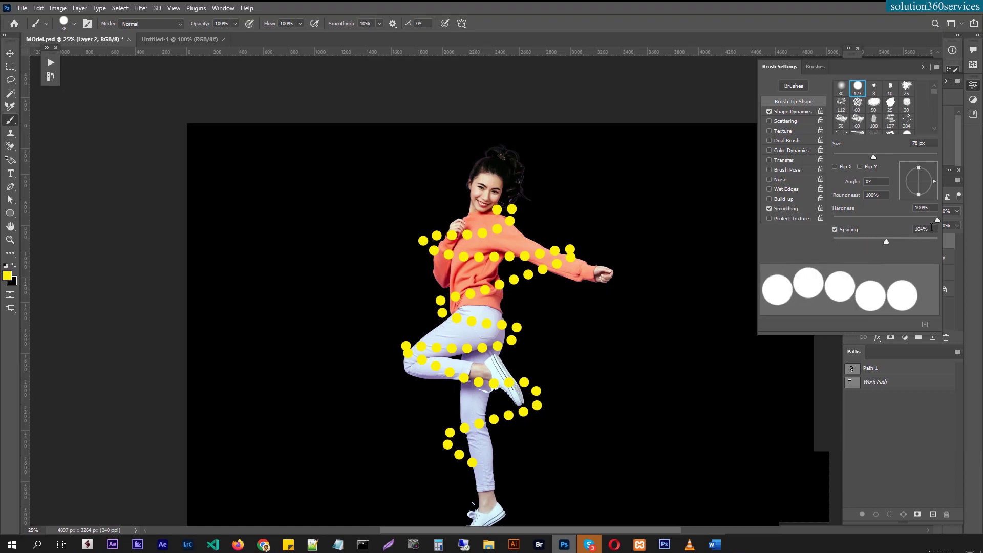
{"action": "mouse_move", "coordinate": [888, 243]}
{"action": "left_mouse_down"}
{"action": "mouse_move", "coordinate": [950, 242]}
{"action": "mouse_move", "coordinate": [834, 241]}
{"action": "left_mouse_up"}
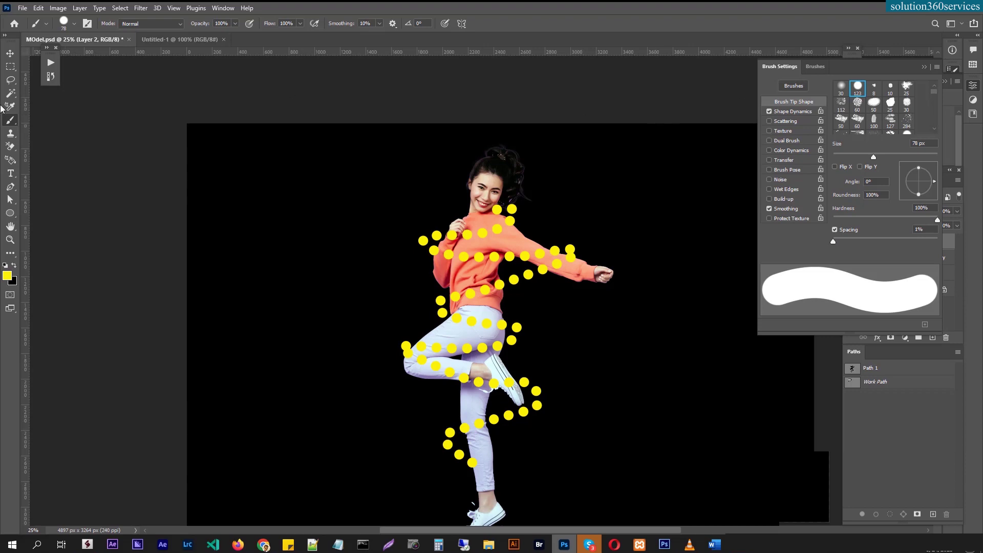
Step: Collapse the brush settings and undo the dotted stroke on Layer 2, with the Path Selection tool active
{"action": "left_click", "coordinate": [10, 200]}
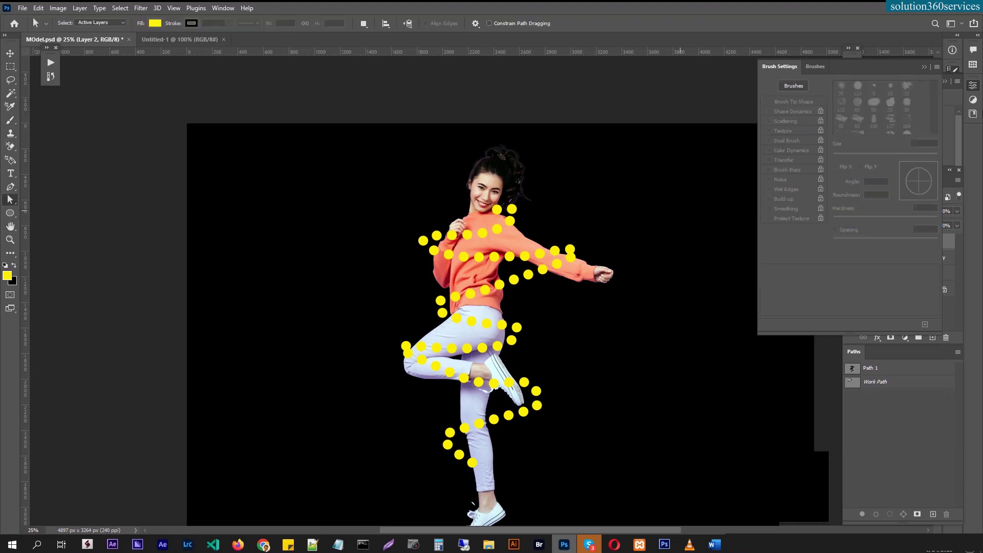
{"action": "left_click", "coordinate": [925, 67]}
{"action": "right_click", "coordinate": [503, 263]}
{"action": "left_click", "coordinate": [886, 415]}
{"action": "key", "text": "ctrl+z"}
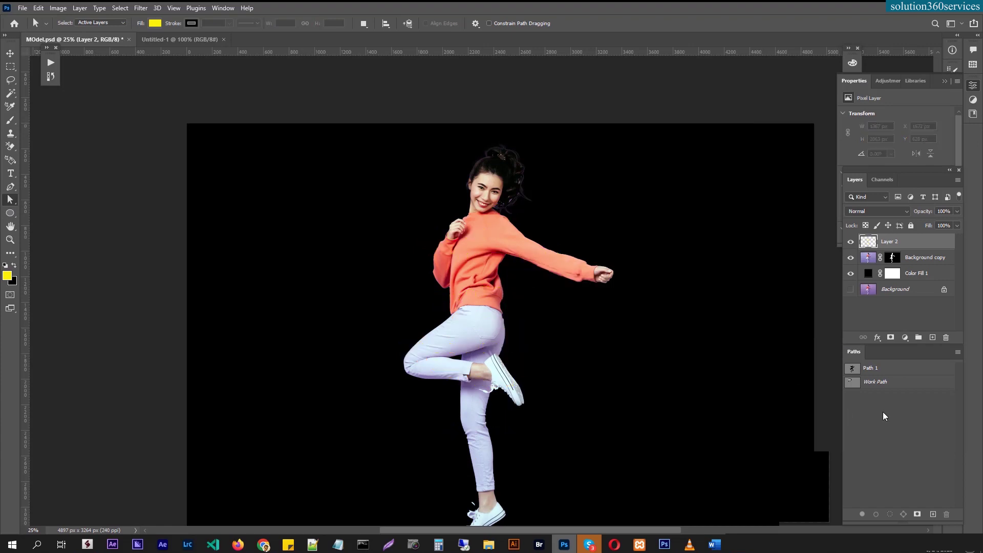
{"action": "left_click", "coordinate": [887, 370]}
{"action": "right_click", "coordinate": [508, 274]}
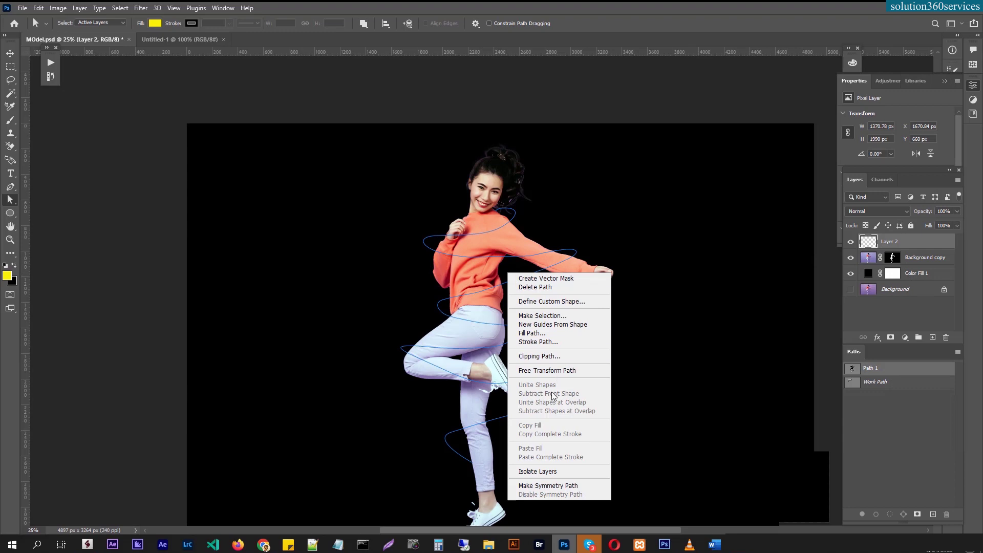
{"action": "left_click", "coordinate": [533, 334]}
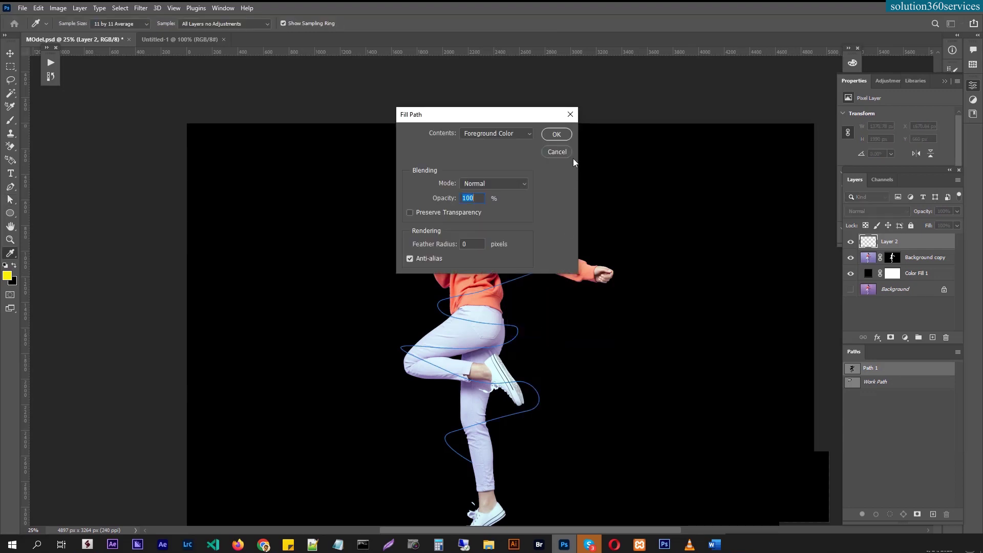
{"action": "left_click", "coordinate": [561, 151]}
Step: Stroke Path 1 with the 1% spaced yellow Brush and Simulate Pressure off, deselect the path, and undo the stroke
{"action": "right_click", "coordinate": [503, 278]}
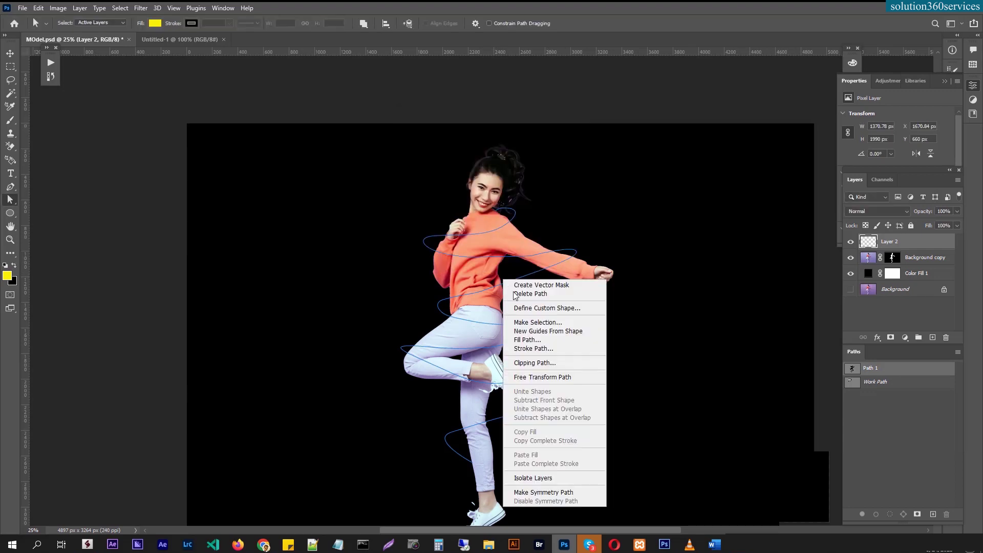
{"action": "left_click", "coordinate": [549, 348]}
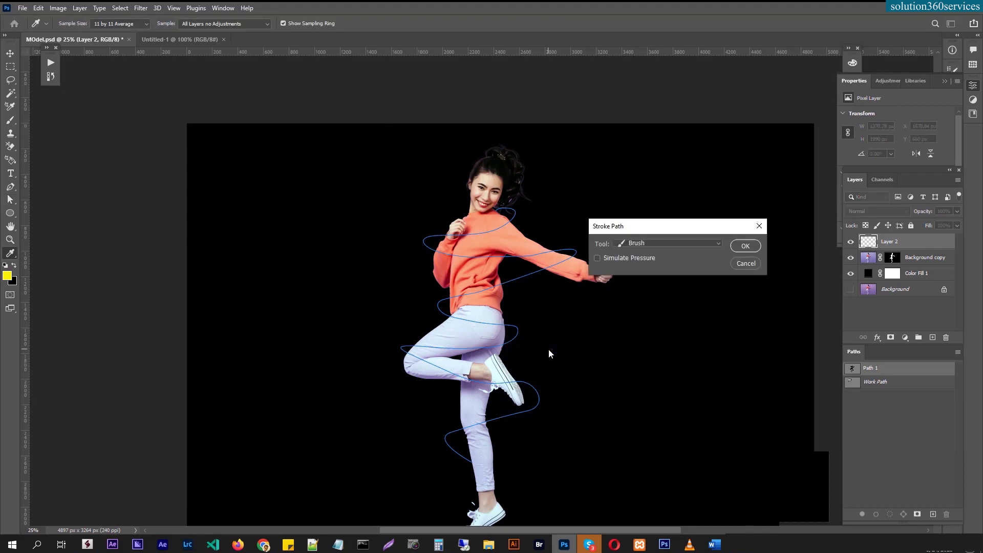
{"action": "left_click", "coordinate": [745, 246]}
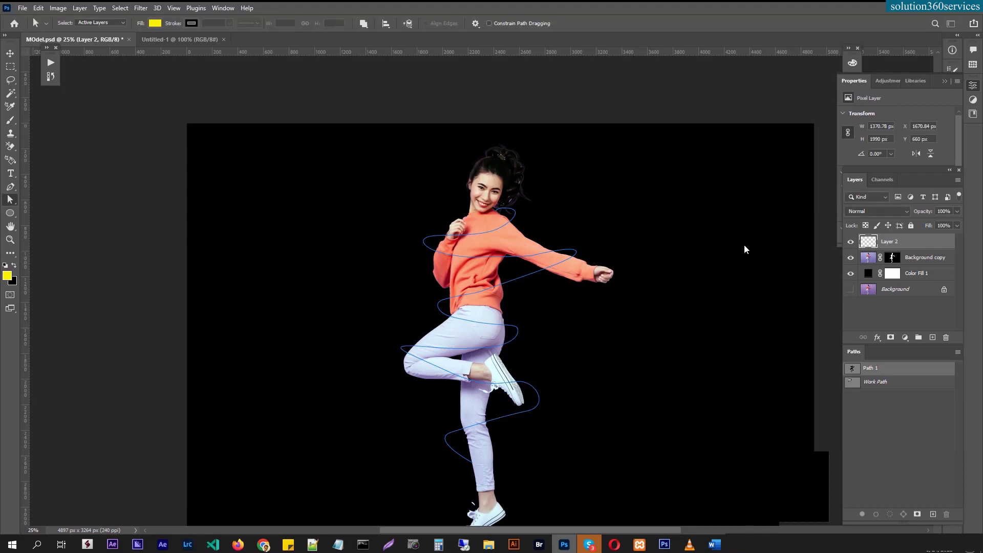
{"action": "left_click", "coordinate": [892, 439]}
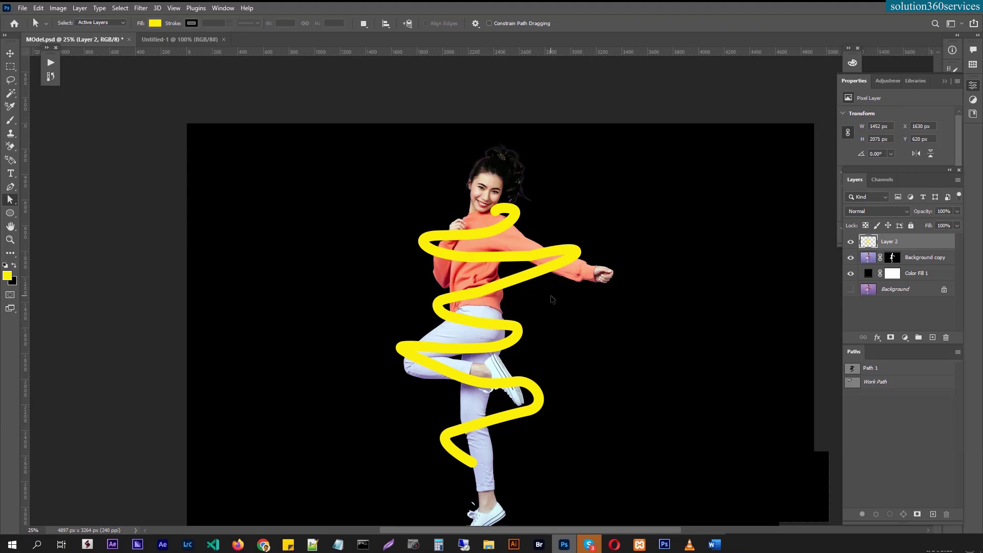
{"action": "key", "text": "ctrl+z"}
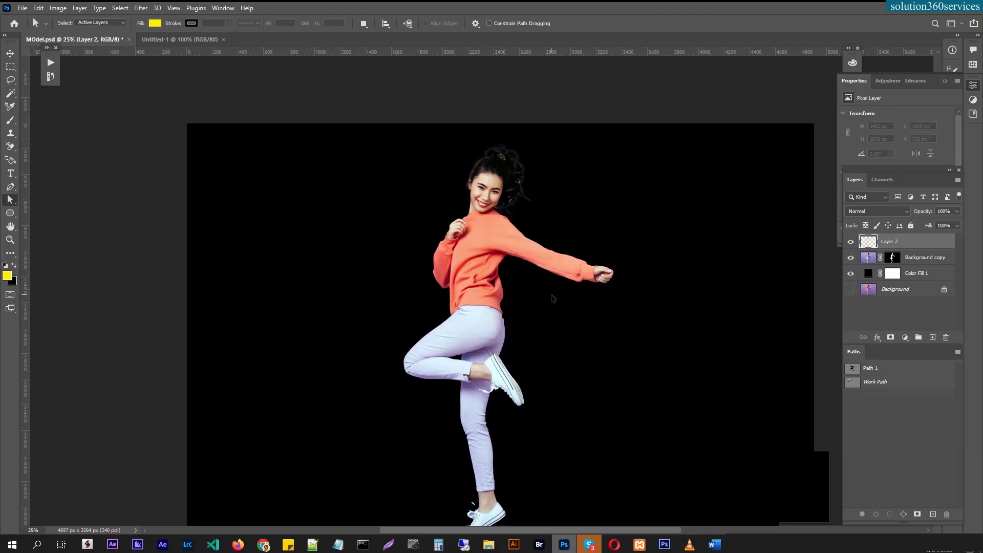
Step: Stroke Path 1 on Layer 2 with the yellow Brush and Simulate Pressure on, and deselect the path
{"action": "left_click", "coordinate": [883, 369]}
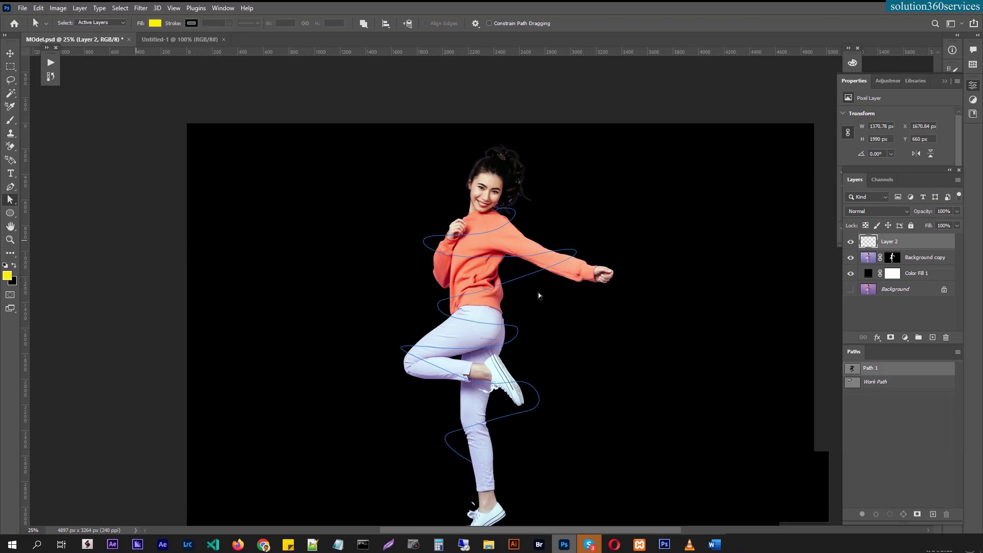
{"action": "right_click", "coordinate": [499, 284]}
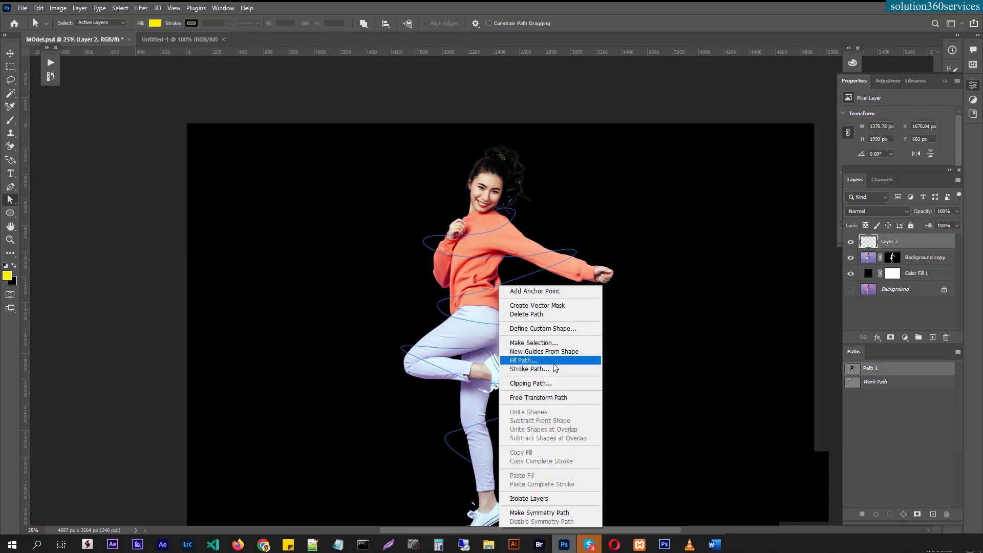
{"action": "left_click", "coordinate": [530, 369]}
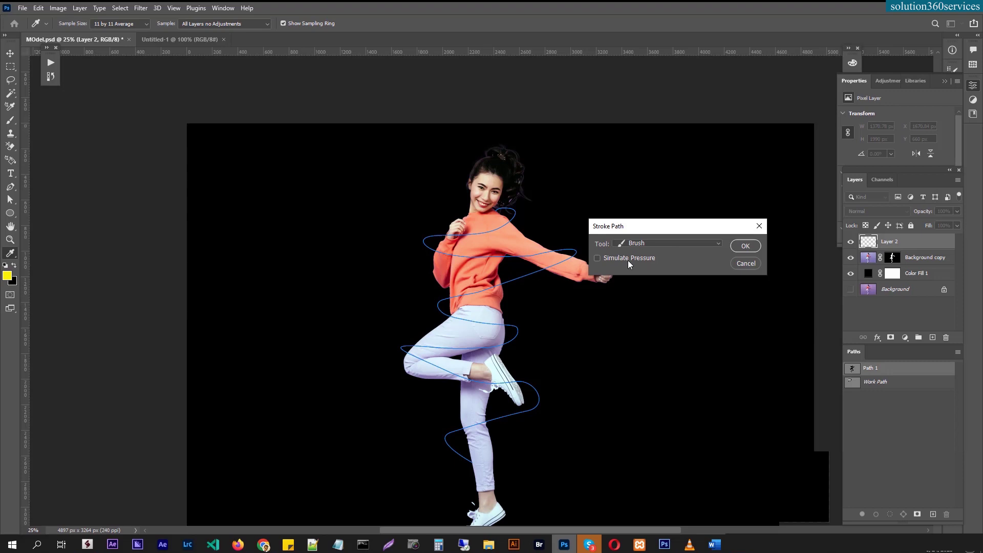
{"action": "left_click", "coordinate": [736, 245]}
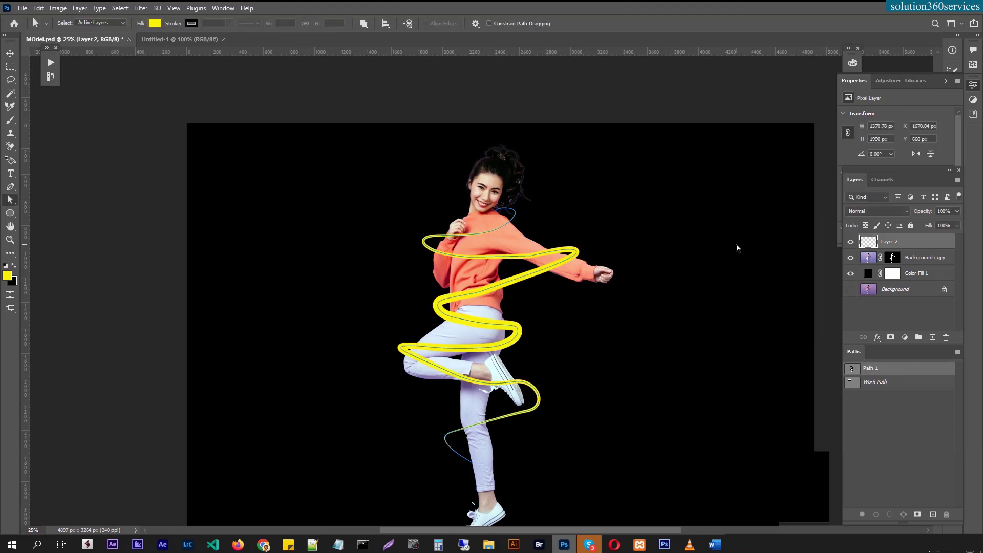
{"action": "left_click", "coordinate": [877, 400]}
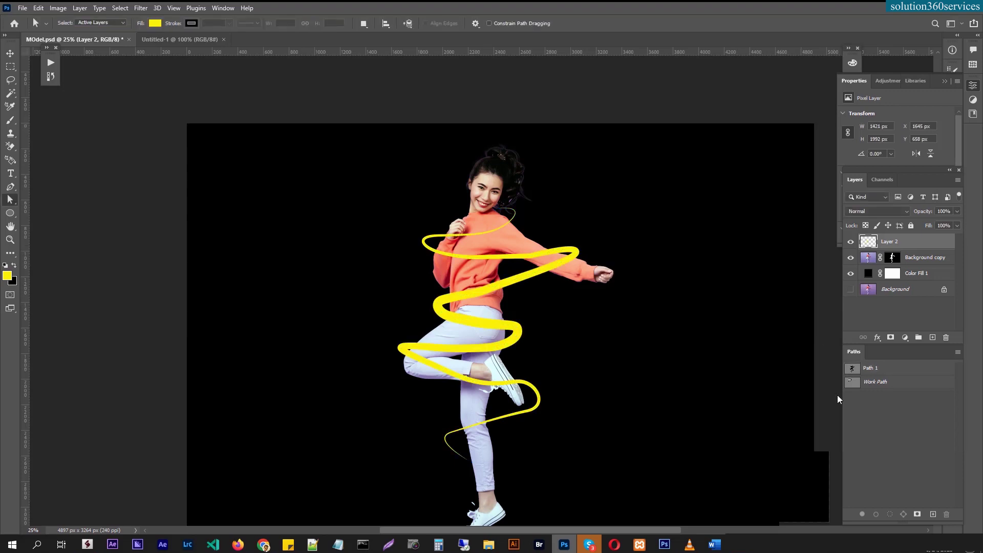
Step: Inspect the tapered spiral stroke by toggling Layer 2's visibility, and add a layer mask to Layer 2
{"action": "left_click", "coordinate": [510, 411]}
{"action": "left_click", "coordinate": [510, 412]}
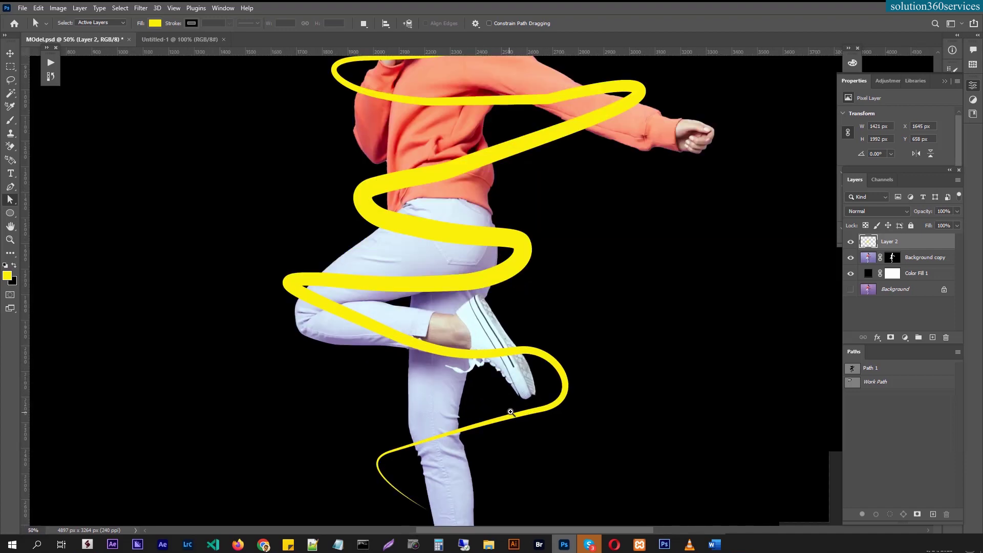
{"action": "left_click_drag", "start_coordinate": [507, 199], "coordinate": [500, 379]}
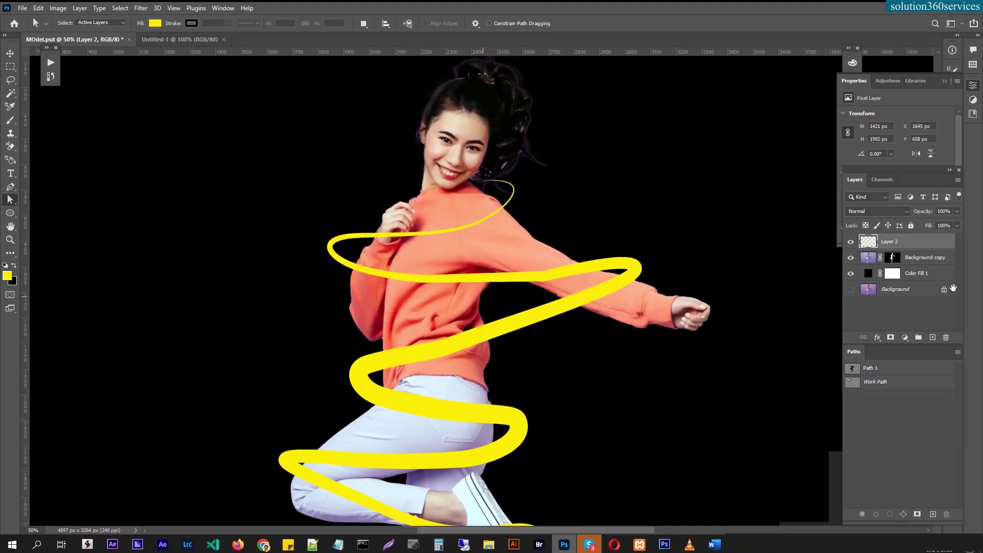
{"action": "left_click", "coordinate": [852, 242]}
{"action": "left_click", "coordinate": [851, 242]}
{"action": "left_click", "coordinate": [891, 338]}
Step: Set up the Brush tool with the Hard Round preset at 12 px
{"action": "left_click", "coordinate": [493, 233]}
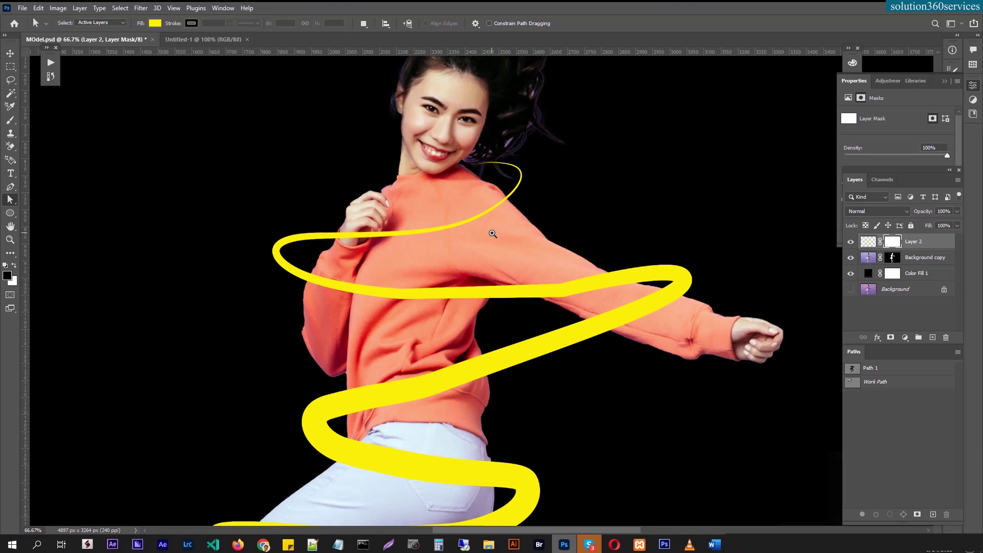
{"action": "left_click", "coordinate": [493, 234]}
{"action": "left_click", "coordinate": [494, 232]}
{"action": "left_click_drag", "start_coordinate": [505, 240], "coordinate": [568, 274]}
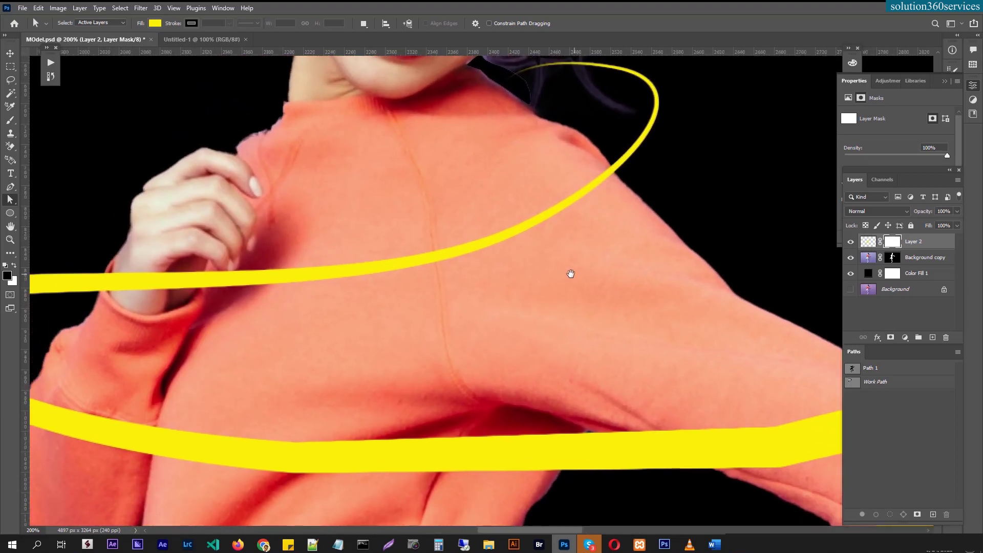
{"action": "left_click", "coordinate": [11, 120]}
{"action": "left_click", "coordinate": [67, 23]}
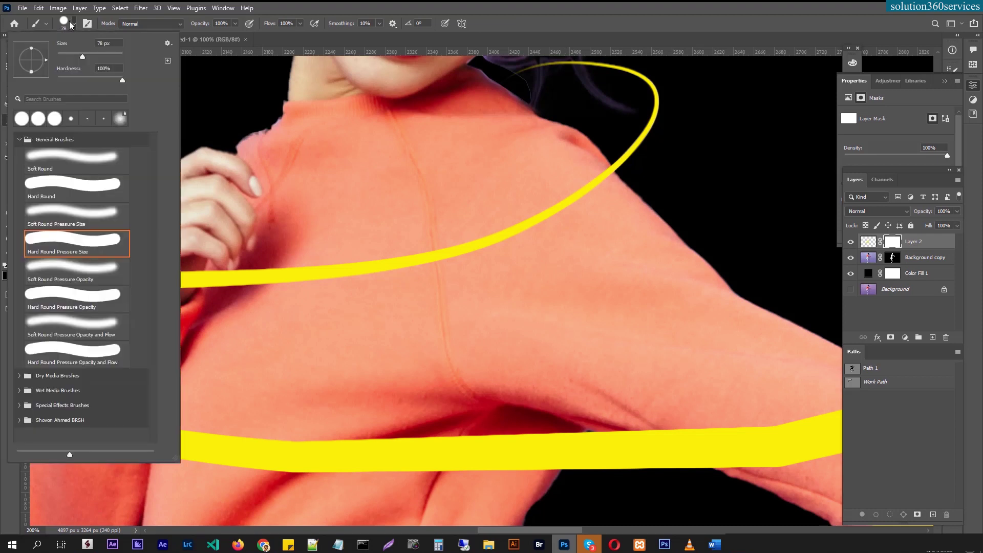
{"action": "left_click", "coordinate": [61, 186]}
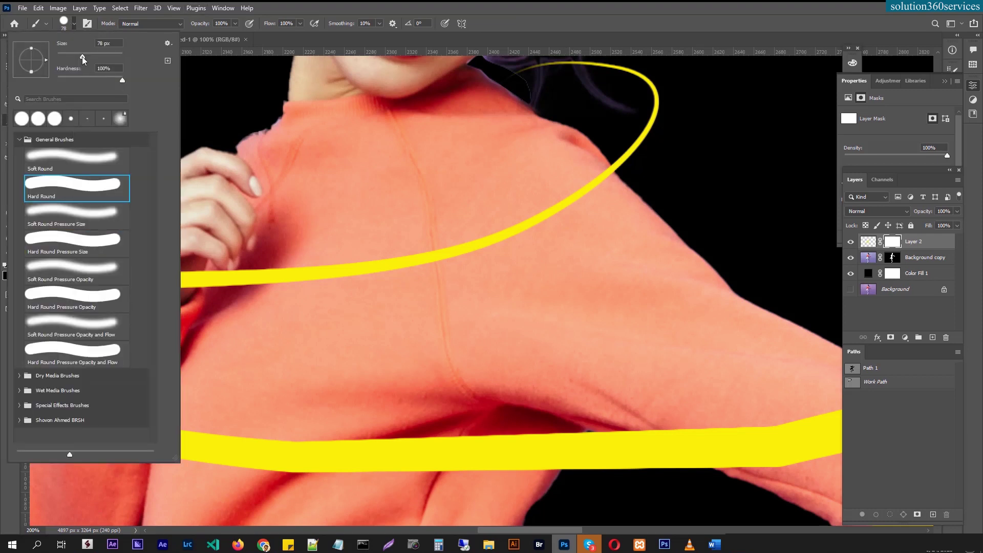
{"action": "left_click", "coordinate": [686, 35]}
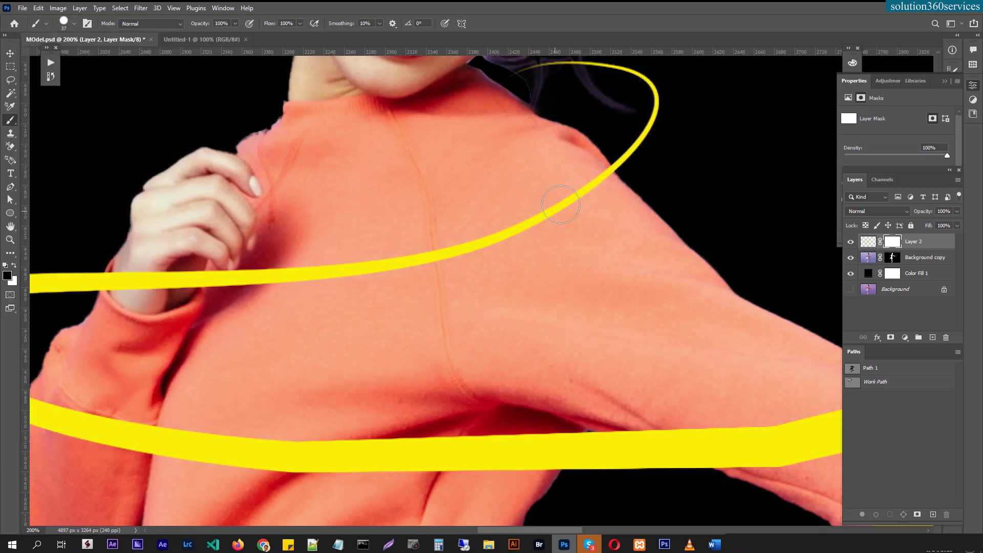
{"action": "left_click", "coordinate": [73, 24]}
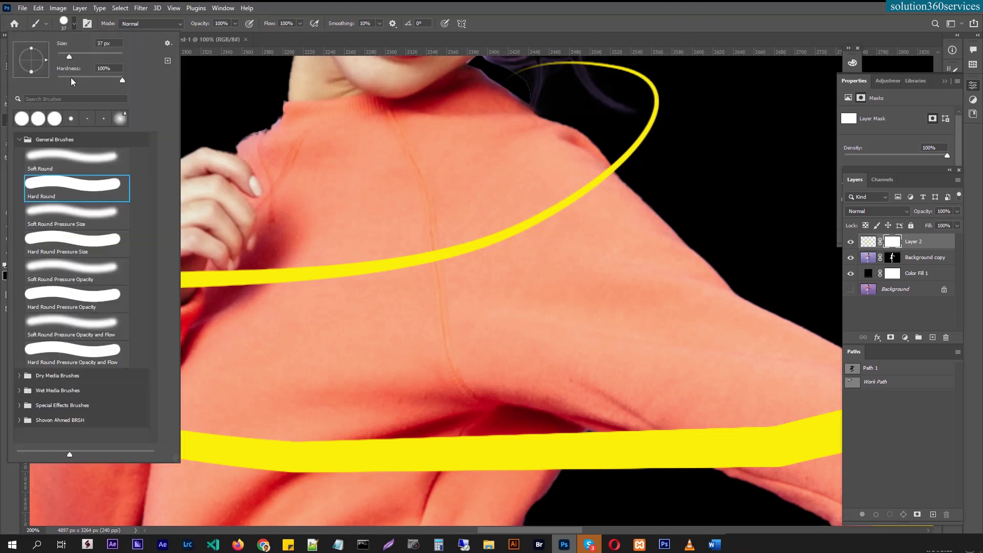
{"action": "left_click_drag", "start_coordinate": [61, 55], "coordinate": [61, 54]}
Step: Load the Background copy mask as a selection and paint black on Layer 2's mask over the upper strand across the chest and wrist, enlarging the brush to 25 px
{"action": "left_click", "coordinate": [894, 258], "text": "ctrl"}
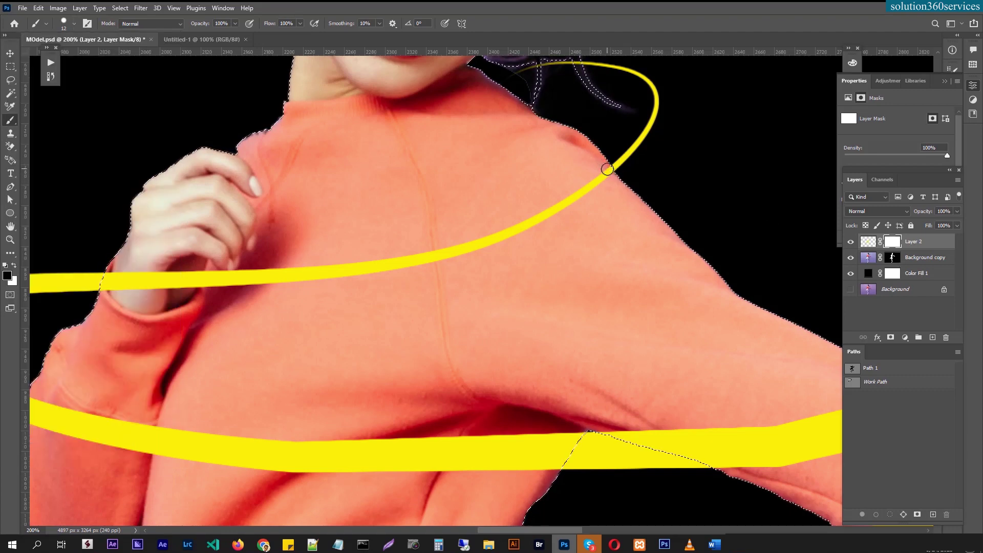
{"action": "left_click_drag", "start_coordinate": [607, 169], "coordinate": [574, 199]}
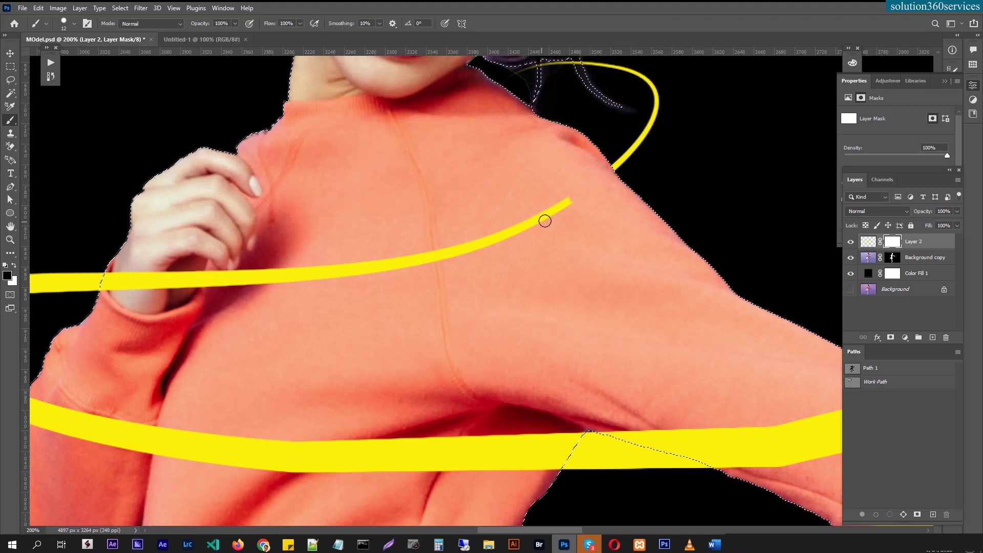
{"action": "key", "text": "bracketright"}
{"action": "key", "text": "bracketright"}
{"action": "key", "text": "bracketright"}
{"action": "mouse_move", "coordinate": [578, 205]}
{"action": "left_mouse_down"}
{"action": "mouse_move", "coordinate": [466, 246]}
{"action": "mouse_move", "coordinate": [321, 260]}
{"action": "mouse_move", "coordinate": [296, 275]}
{"action": "mouse_move", "coordinate": [105, 284]}
{"action": "left_mouse_up"}
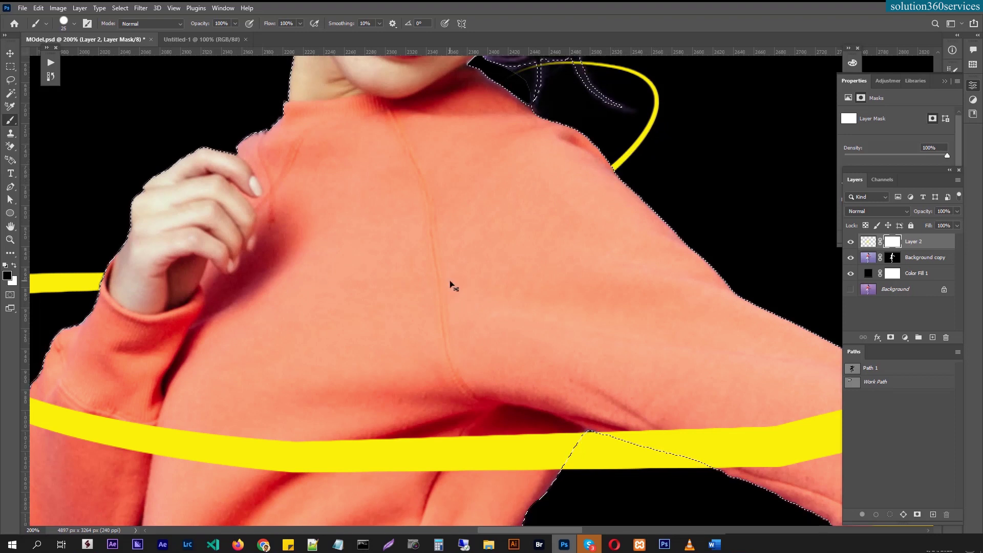
Step: Undo the last mask stroke, and paint out the strand over the wrist without a selection
{"action": "key", "text": "ctrl+z"}
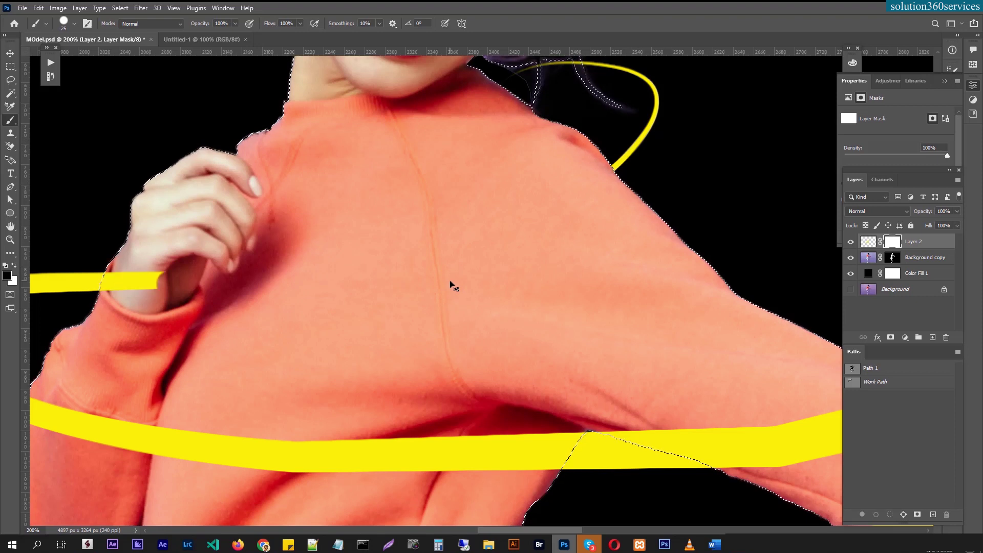
{"action": "key", "text": "ctrl+d"}
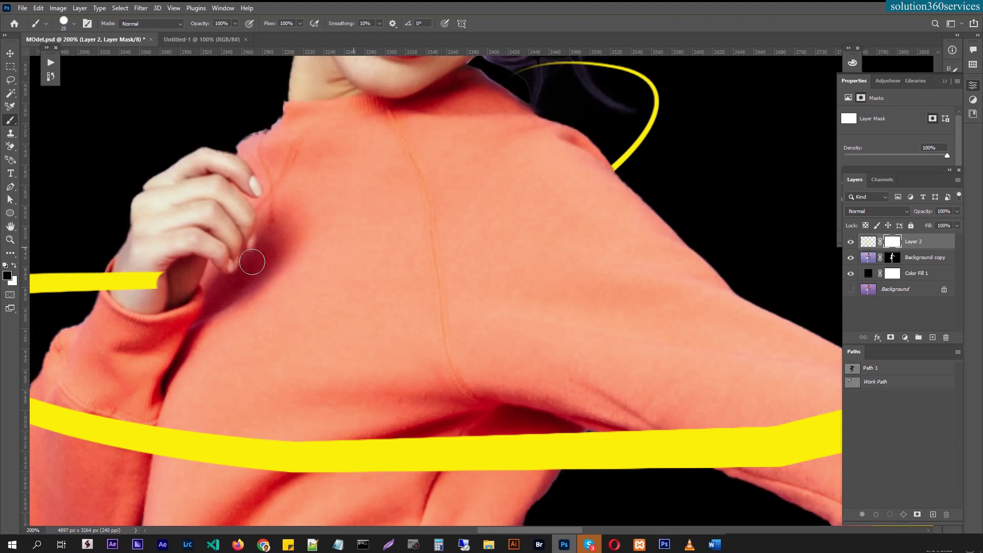
{"action": "mouse_move", "coordinate": [120, 281]}
{"action": "left_mouse_down"}
{"action": "mouse_move", "coordinate": [124, 308]}
{"action": "mouse_move", "coordinate": [151, 261]}
{"action": "mouse_move", "coordinate": [139, 266]}
{"action": "mouse_move", "coordinate": [169, 287]}
{"action": "left_mouse_up"}
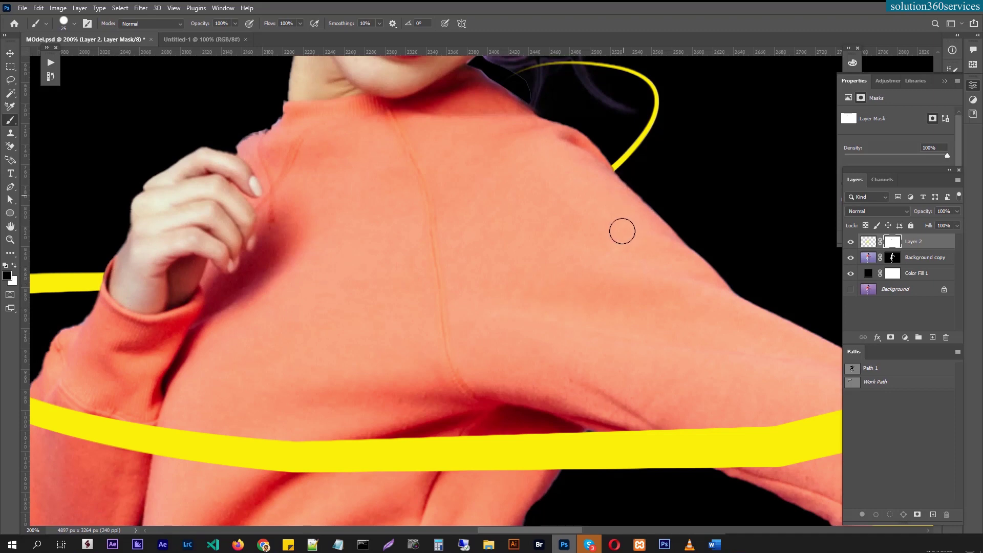
{"action": "key", "text": "ctrl+minus"}
{"action": "key", "text": "ctrl+minus"}
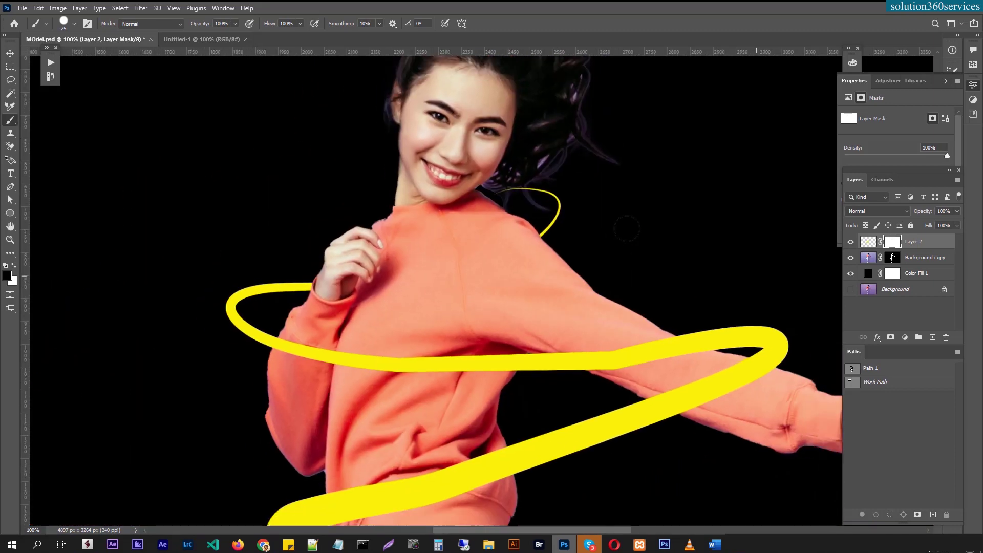
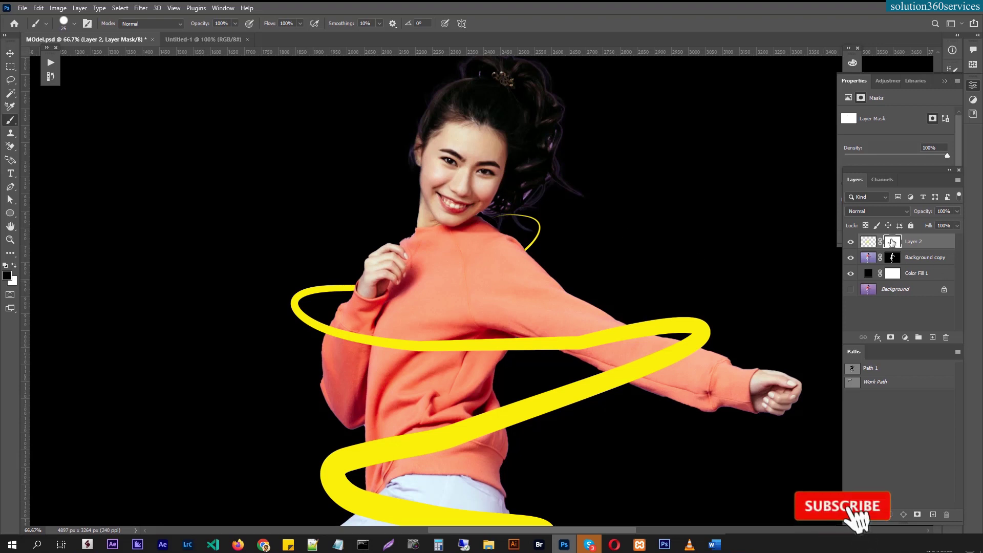
Step: Reset Layer 2's mask to fully white, keeping the Brush tool active
{"action": "key", "text": "shift+F5"}
{"action": "key", "text": "Escape"}
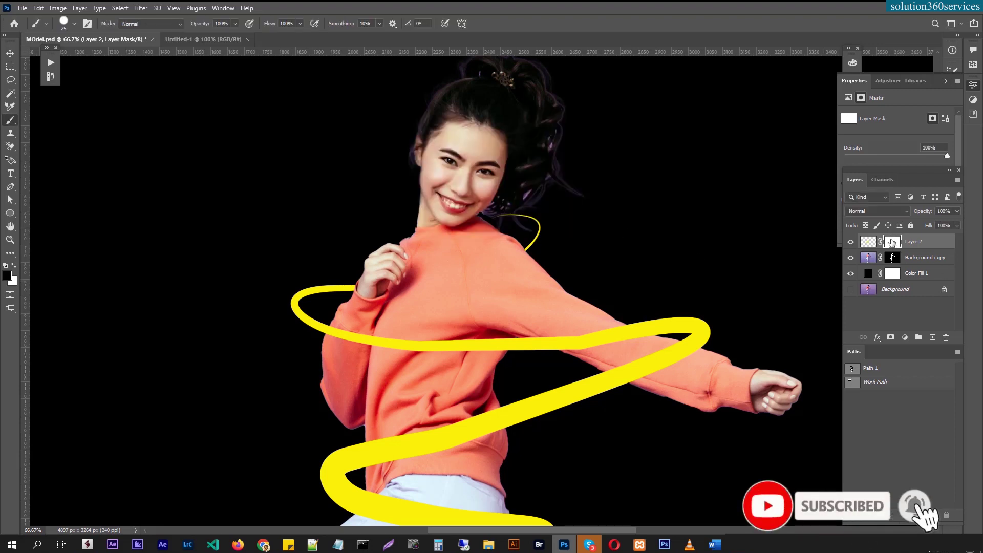
{"action": "key", "text": "b"}
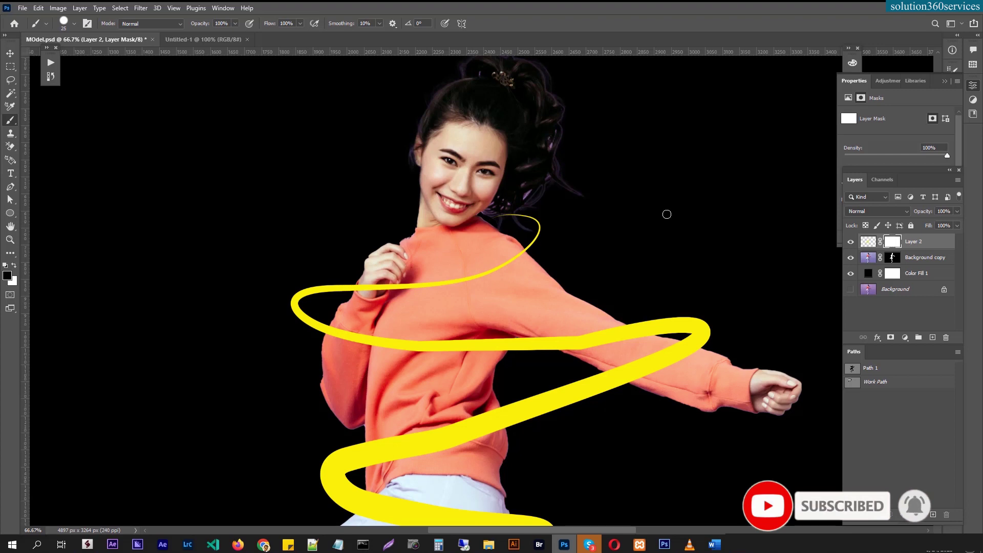
Step: Load the Background copy mask as a selection and mask out Layer 2's second yellow band across the torso and outstretched arm, enlarging the brush to 50 px
{"action": "key", "text": "ctrl+plus"}
{"action": "key", "text": "ctrl+plus"}
{"action": "key", "text": "ctrl+plus"}
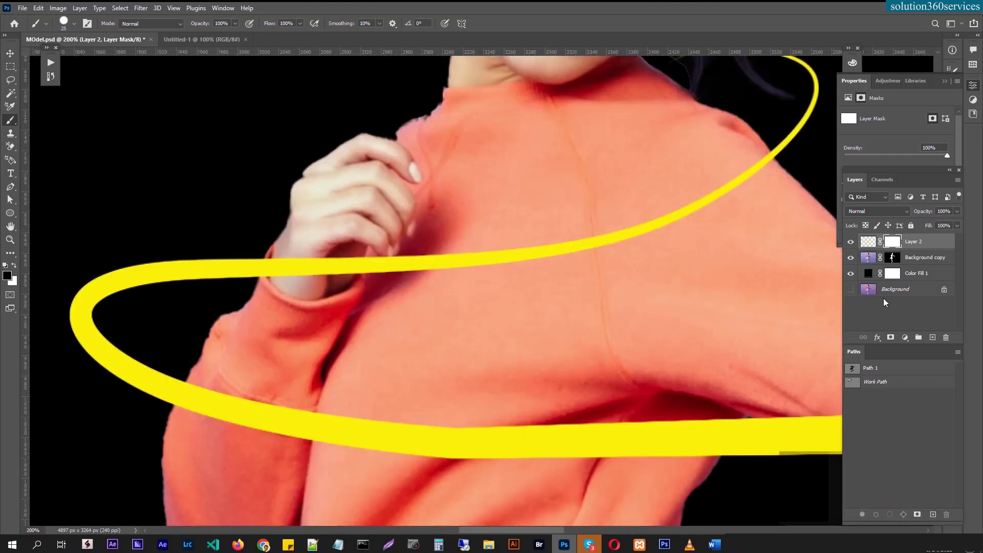
{"action": "left_click", "coordinate": [892, 258], "text": "ctrl"}
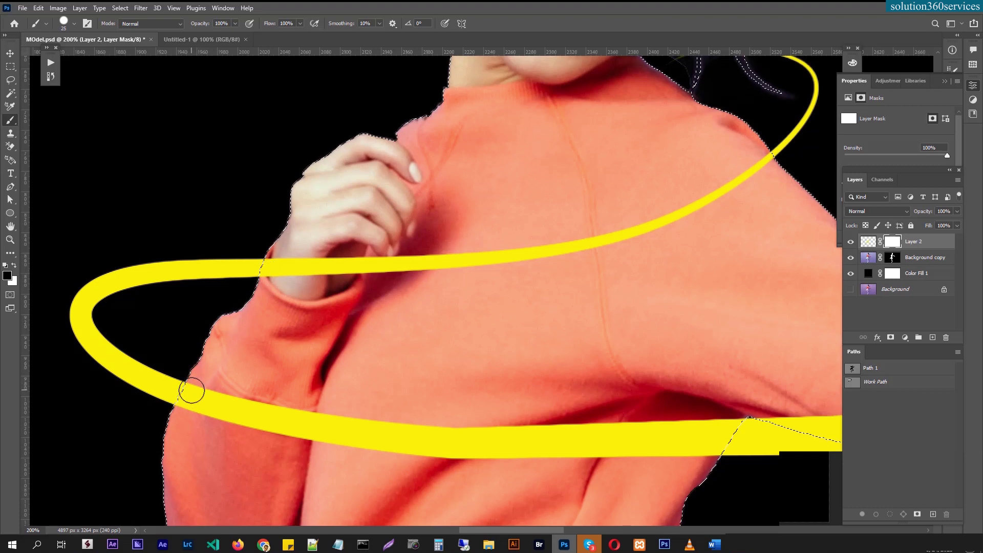
{"action": "mouse_move", "coordinate": [191, 395]}
{"action": "left_mouse_down"}
{"action": "mouse_move", "coordinate": [181, 422]}
{"action": "mouse_move", "coordinate": [190, 383]}
{"action": "mouse_move", "coordinate": [177, 425]}
{"action": "mouse_move", "coordinate": [219, 393]}
{"action": "mouse_move", "coordinate": [197, 440]}
{"action": "mouse_move", "coordinate": [233, 413]}
{"action": "left_mouse_up"}
{"action": "key", "text": "bracketright"}
{"action": "key", "text": "bracketright"}
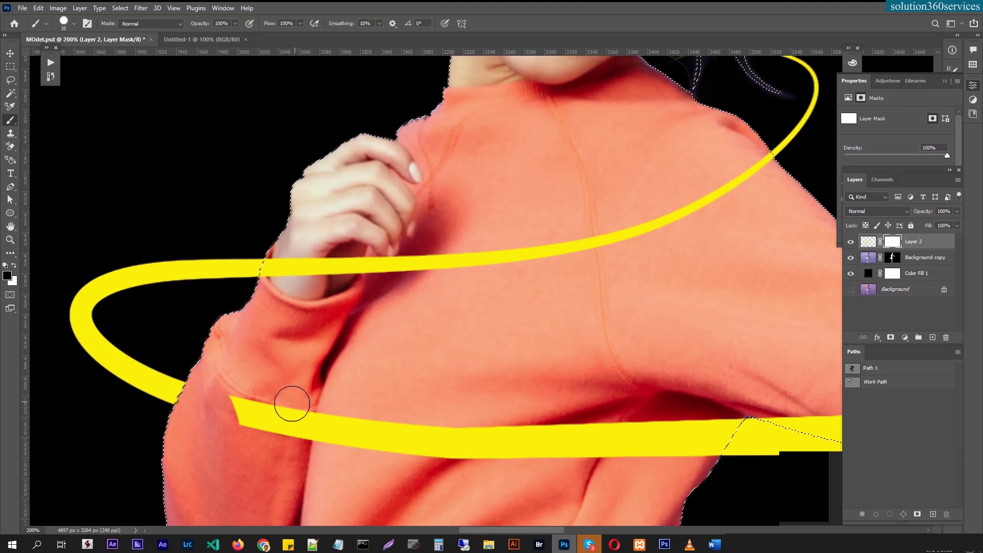
{"action": "left_click", "coordinate": [245, 412]}
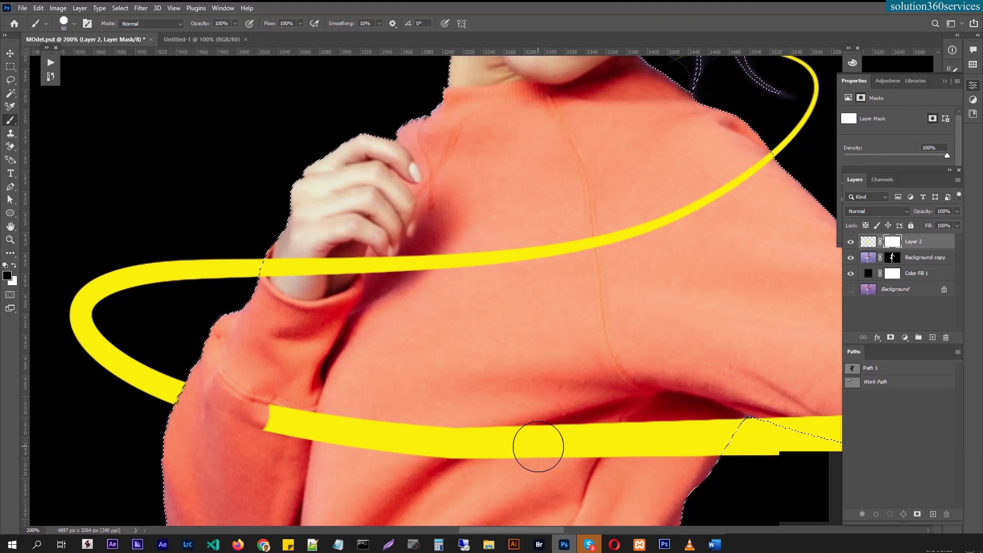
{"action": "left_click", "coordinate": [538, 447], "text": "shift"}
{"action": "mouse_move", "coordinate": [550, 440]}
{"action": "left_mouse_down"}
{"action": "mouse_move", "coordinate": [691, 436]}
{"action": "mouse_move", "coordinate": [747, 429]}
{"action": "mouse_move", "coordinate": [779, 401]}
{"action": "left_mouse_up"}
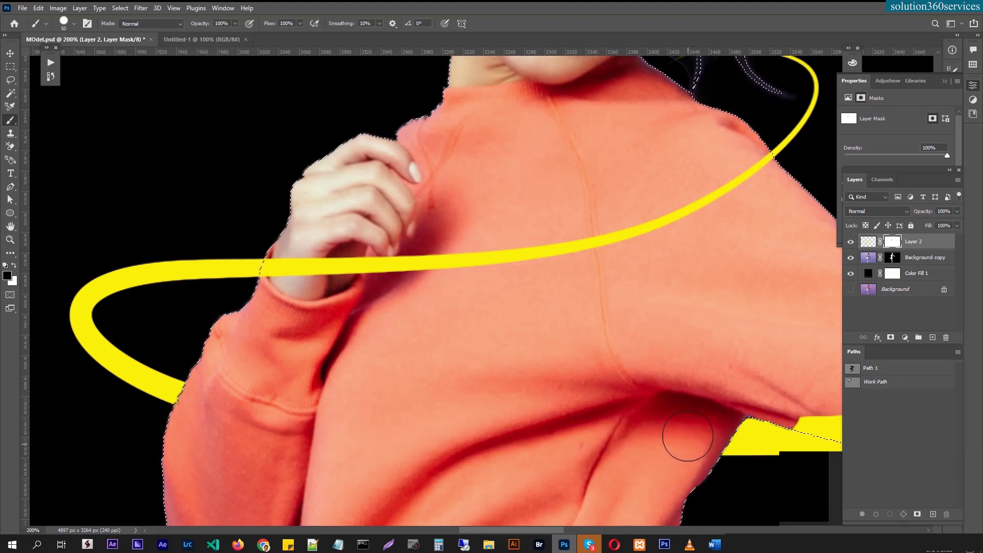
{"action": "left_click_drag", "start_coordinate": [717, 384], "coordinate": [260, 324]}
{"action": "mouse_move", "coordinate": [340, 355]}
{"action": "left_mouse_down"}
{"action": "mouse_move", "coordinate": [433, 381]}
{"action": "mouse_move", "coordinate": [498, 379]}
{"action": "mouse_move", "coordinate": [683, 340]}
{"action": "mouse_move", "coordinate": [533, 340]}
{"action": "mouse_move", "coordinate": [441, 367]}
{"action": "left_mouse_up"}
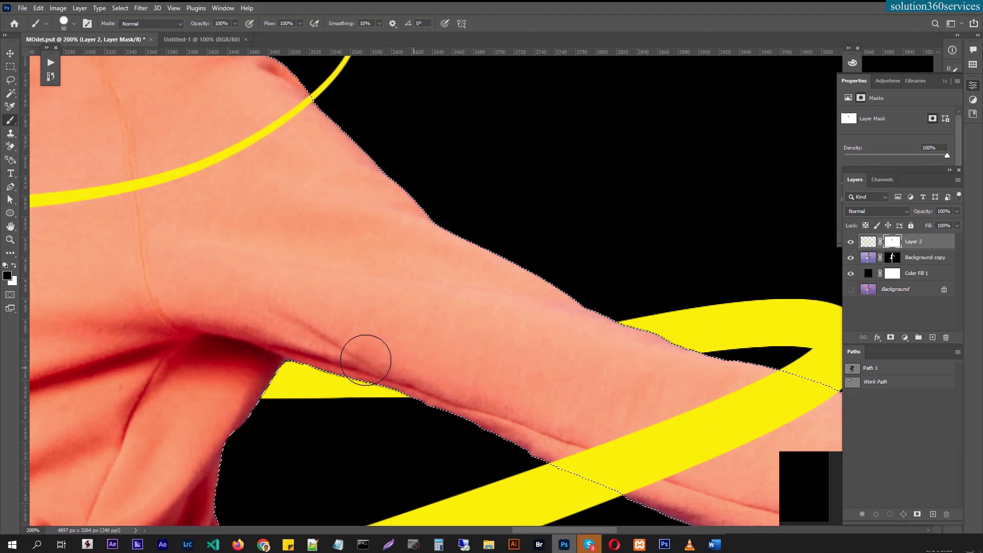
Step: Paint black on Layer 2's mask within the selection to hide the yellow band crossing the hips below the sweater
{"action": "scroll", "coordinate": [376, 318], "scroll_direction": "down", "scroll_amount": 3}
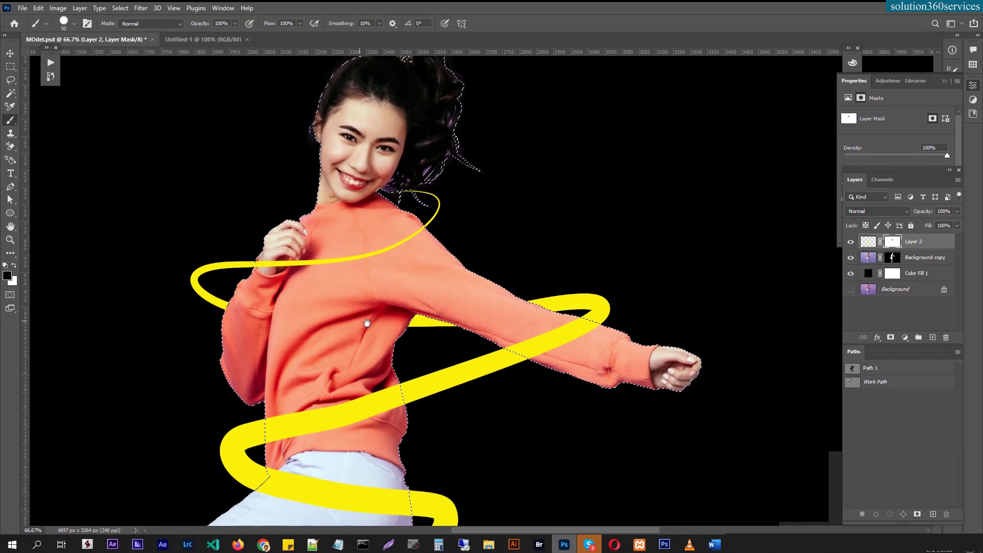
{"action": "left_click_drag", "start_coordinate": [418, 428], "coordinate": [435, 267]}
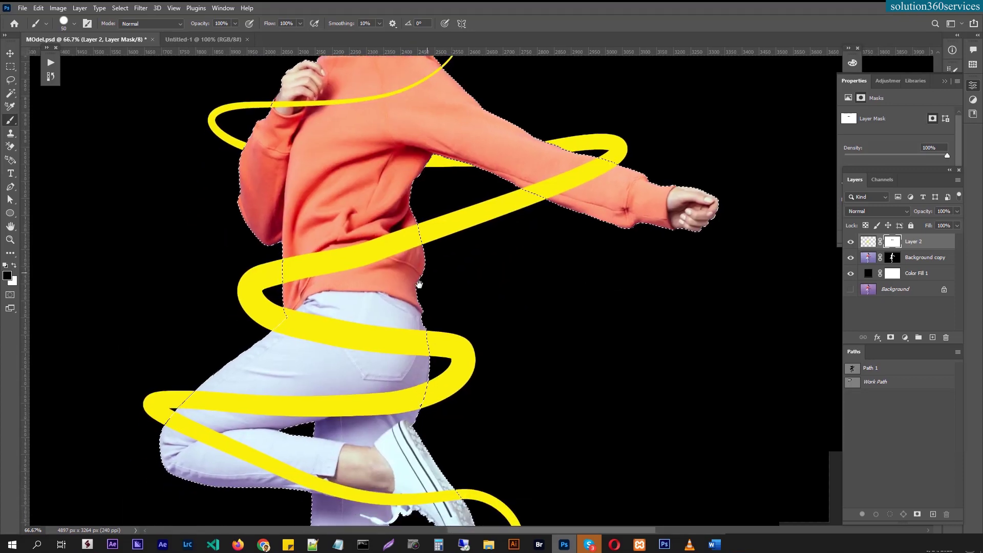
{"action": "scroll", "coordinate": [316, 324], "scroll_direction": "up", "scroll_amount": 1}
{"action": "mouse_move", "coordinate": [280, 320]}
{"action": "left_mouse_down"}
{"action": "mouse_move", "coordinate": [263, 308]}
{"action": "mouse_move", "coordinate": [255, 341]}
{"action": "mouse_move", "coordinate": [265, 308]}
{"action": "mouse_move", "coordinate": [261, 342]}
{"action": "mouse_move", "coordinate": [278, 334]}
{"action": "mouse_move", "coordinate": [272, 323]}
{"action": "mouse_move", "coordinate": [480, 356]}
{"action": "mouse_move", "coordinate": [413, 343]}
{"action": "mouse_move", "coordinate": [454, 367]}
{"action": "mouse_move", "coordinate": [469, 350]}
{"action": "mouse_move", "coordinate": [455, 333]}
{"action": "mouse_move", "coordinate": [314, 321]}
{"action": "mouse_move", "coordinate": [393, 325]}
{"action": "mouse_move", "coordinate": [459, 348]}
{"action": "left_mouse_up"}
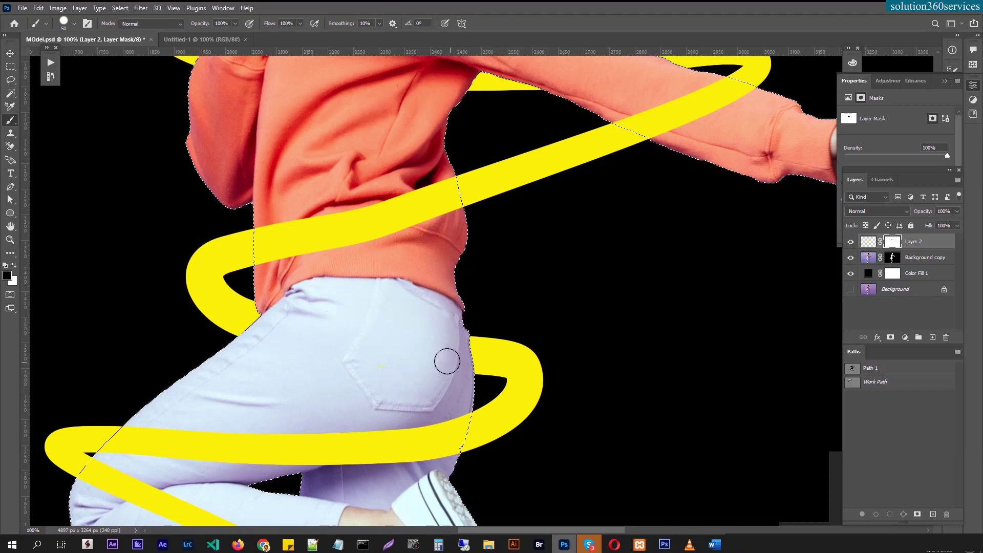
Step: Mask out the yellow band crossing the bent knee, lower leg and raised sneaker, and fit the whole image in view
{"action": "left_click_drag", "start_coordinate": [252, 435], "coordinate": [365, 266]}
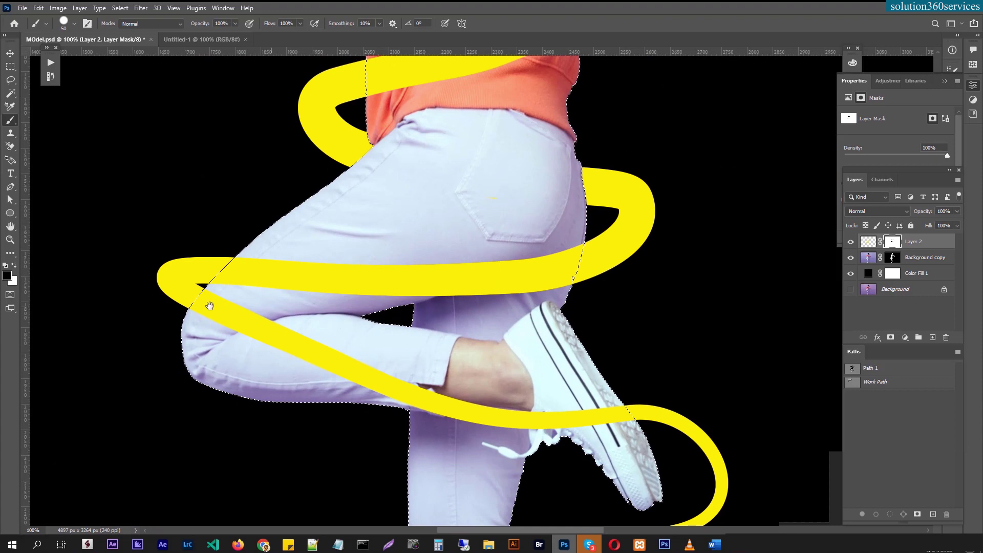
{"action": "mouse_move", "coordinate": [210, 300]}
{"action": "left_mouse_down"}
{"action": "mouse_move", "coordinate": [306, 337]}
{"action": "mouse_move", "coordinate": [191, 319]}
{"action": "mouse_move", "coordinate": [374, 352]}
{"action": "mouse_move", "coordinate": [363, 360]}
{"action": "mouse_move", "coordinate": [273, 342]}
{"action": "mouse_move", "coordinate": [393, 376]}
{"action": "mouse_move", "coordinate": [335, 374]}
{"action": "mouse_move", "coordinate": [359, 385]}
{"action": "mouse_move", "coordinate": [465, 411]}
{"action": "mouse_move", "coordinate": [396, 370]}
{"action": "mouse_move", "coordinate": [431, 408]}
{"action": "mouse_move", "coordinate": [513, 416]}
{"action": "mouse_move", "coordinate": [478, 419]}
{"action": "mouse_move", "coordinate": [488, 424]}
{"action": "mouse_move", "coordinate": [591, 429]}
{"action": "mouse_move", "coordinate": [605, 426]}
{"action": "mouse_move", "coordinate": [576, 428]}
{"action": "mouse_move", "coordinate": [611, 427]}
{"action": "mouse_move", "coordinate": [615, 416]}
{"action": "mouse_move", "coordinate": [628, 427]}
{"action": "mouse_move", "coordinate": [620, 407]}
{"action": "mouse_move", "coordinate": [626, 420]}
{"action": "mouse_move", "coordinate": [507, 423]}
{"action": "left_mouse_up"}
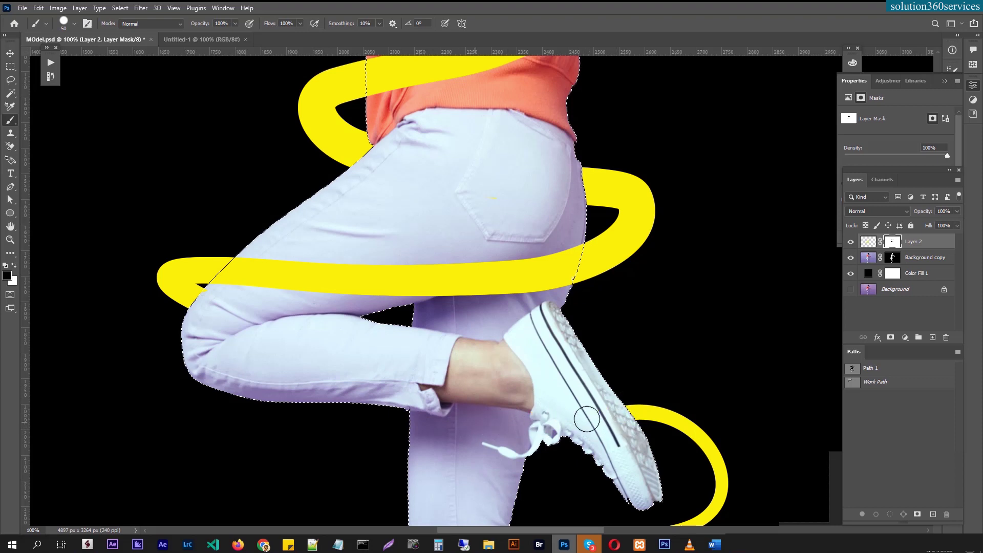
{"action": "key", "text": "ctrl+0"}
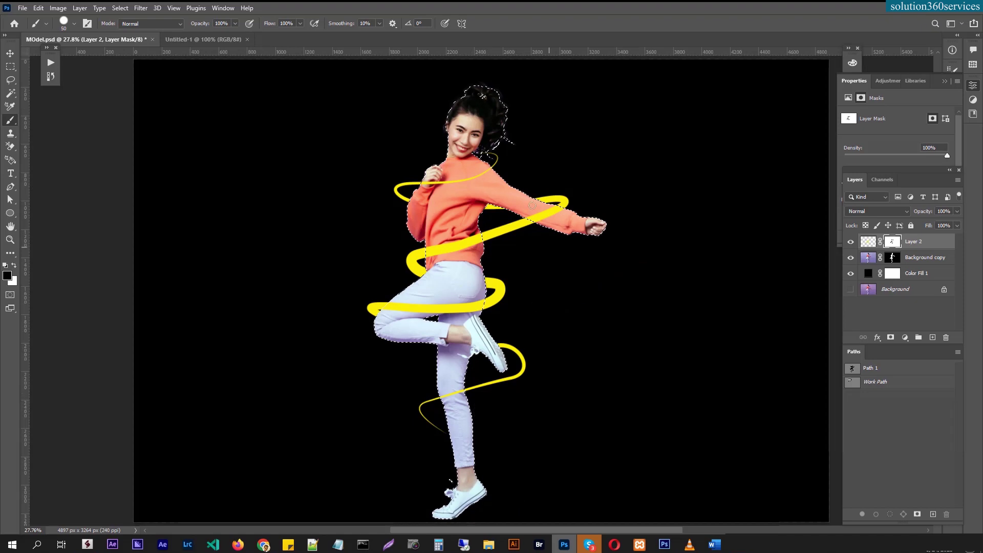
Step: Clear the selection and examine the masked edges of the yellow stroke around the sleeve, torso and legs
{"action": "key", "text": "ctrl+d"}
{"action": "left_click", "coordinate": [585, 178]}
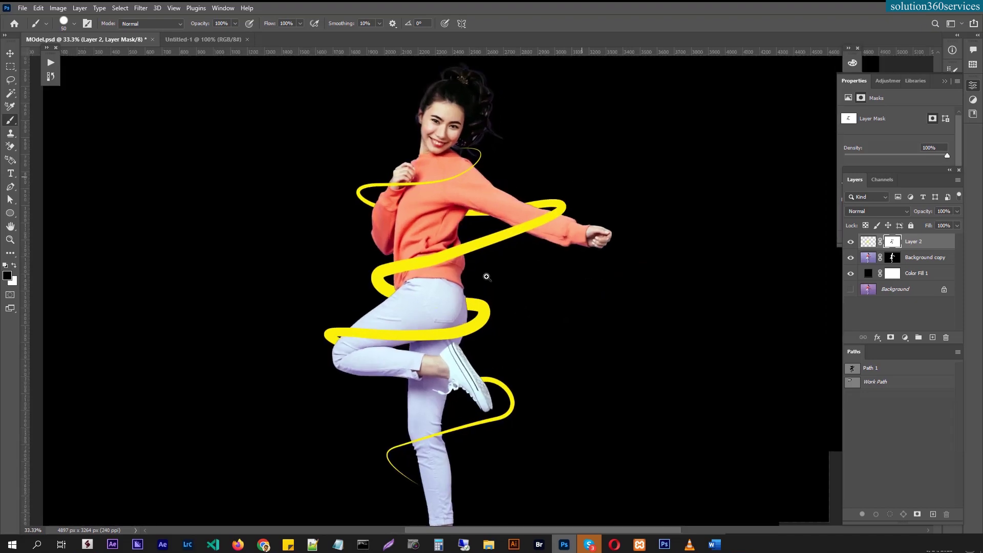
{"action": "left_click", "coordinate": [368, 342]}
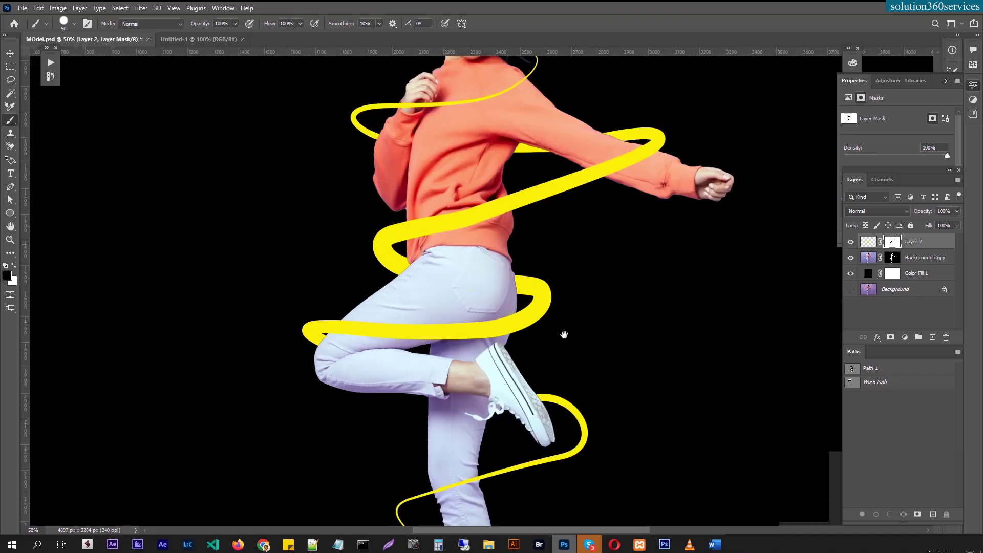
{"action": "left_click_drag", "start_coordinate": [572, 211], "coordinate": [557, 319]}
{"action": "left_click", "coordinate": [490, 226]}
{"action": "left_click_drag", "start_coordinate": [324, 264], "coordinate": [324, 230]}
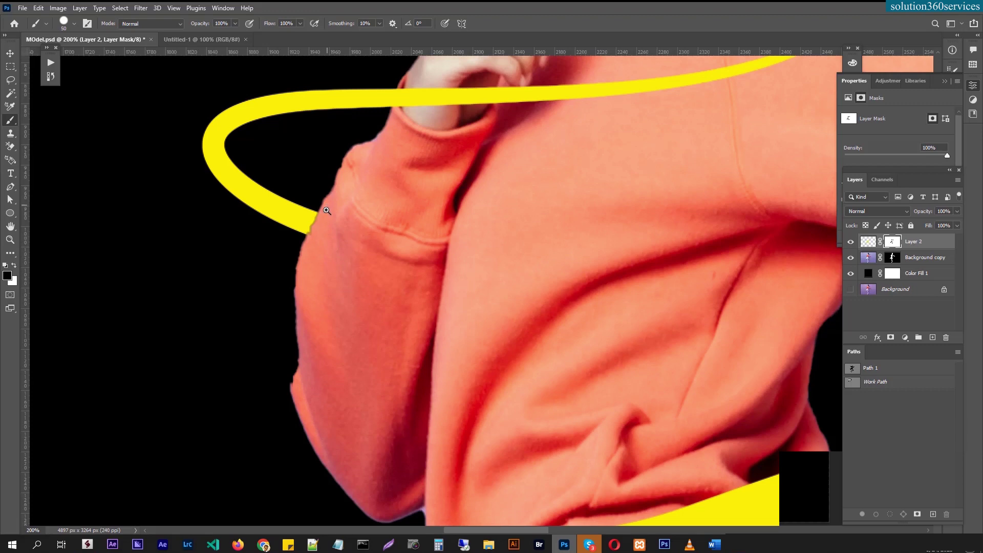
{"action": "scroll", "coordinate": [329, 242], "scroll_direction": "down", "scroll_amount": 5}
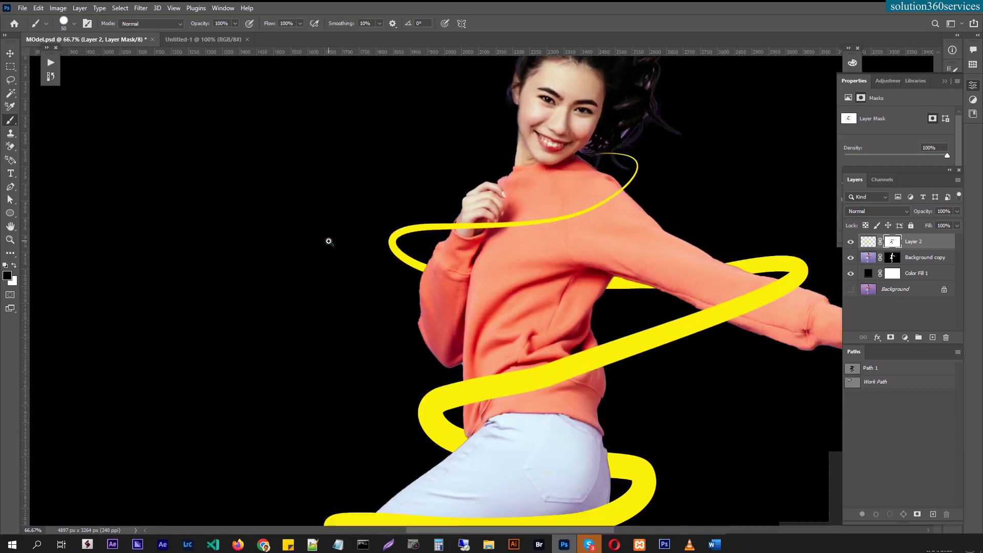
{"action": "scroll", "coordinate": [330, 241], "scroll_direction": "down", "scroll_amount": 1}
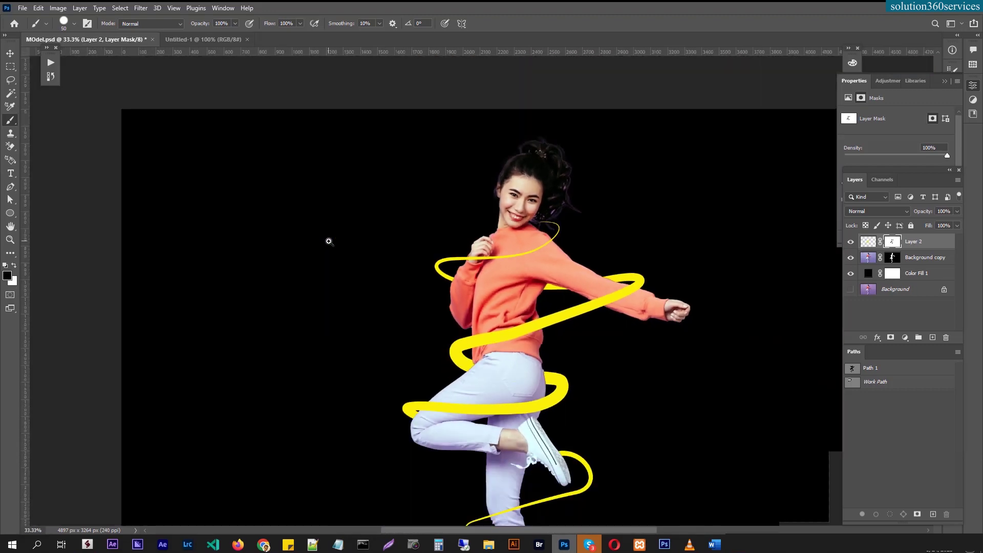
{"action": "left_click_drag", "start_coordinate": [620, 358], "coordinate": [564, 278]}
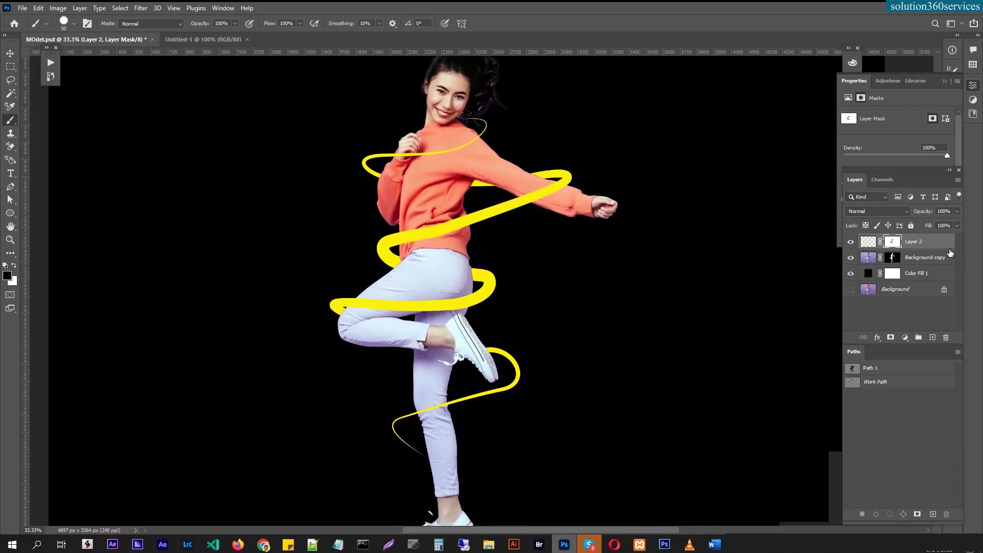
Step: Add an Outer Glow effect to Layer 2 and set its glow colour to C 0, M 0, Y 100
{"action": "left_click", "coordinate": [877, 338]}
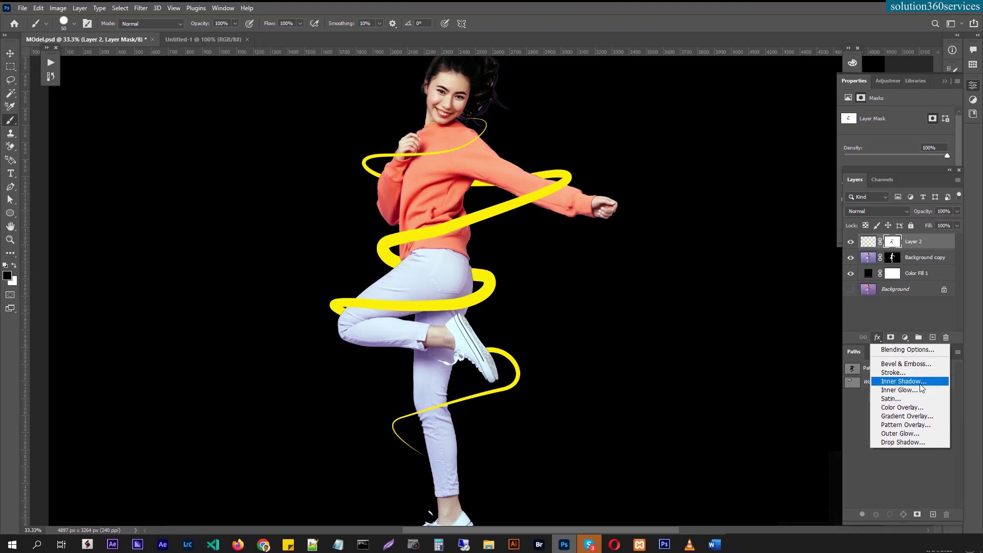
{"action": "left_click", "coordinate": [909, 434]}
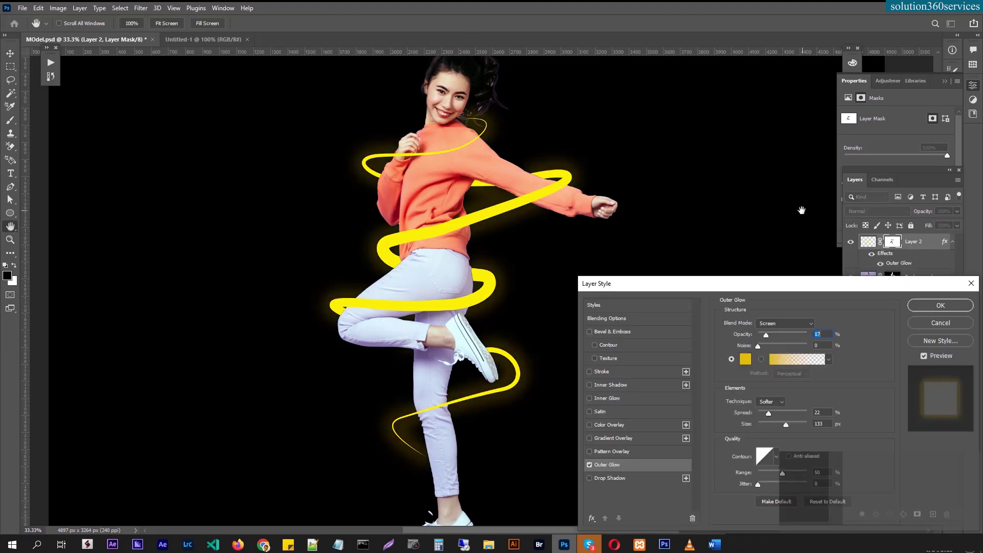
{"action": "left_click_drag", "start_coordinate": [771, 285], "coordinate": [737, 242]}
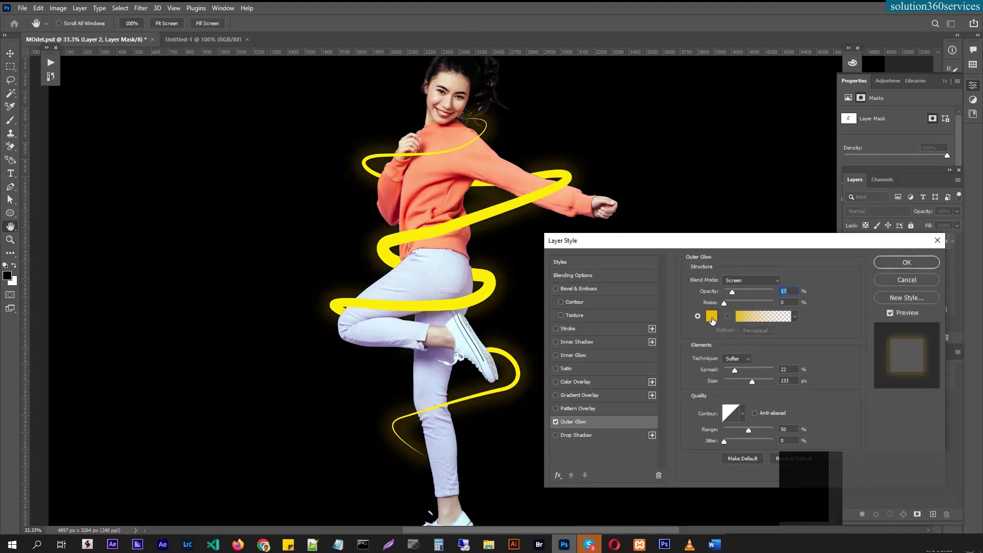
{"action": "left_click", "coordinate": [712, 319]}
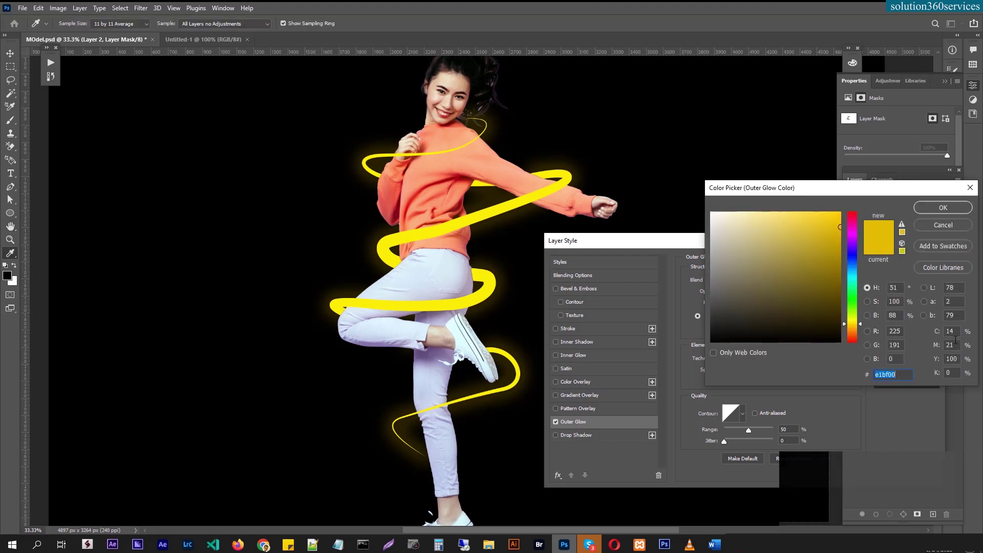
{"action": "left_click", "coordinate": [956, 332]}
{"action": "type", "text": "0"}
{"action": "key", "text": "Tab"}
{"action": "type", "text": "0"}
{"action": "key", "text": "Tab"}
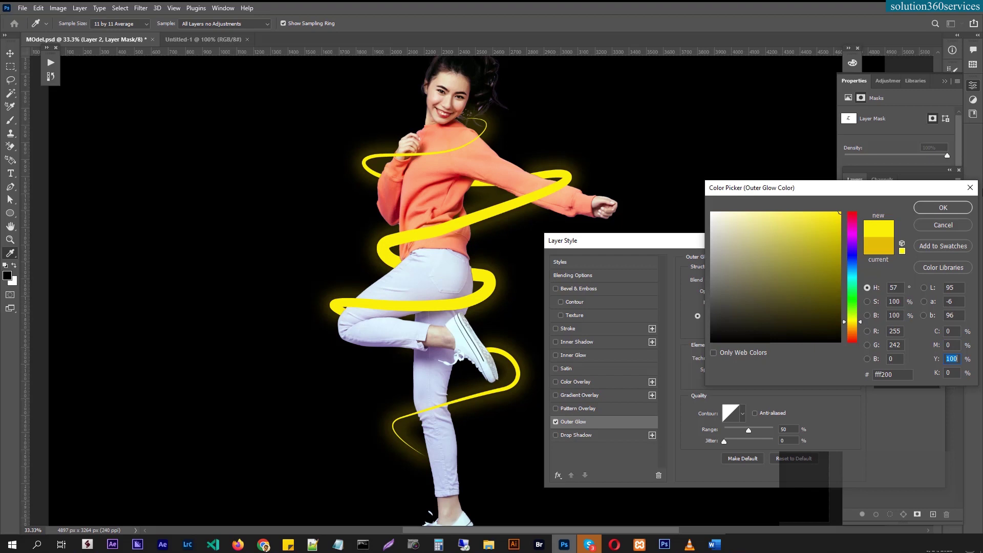
{"action": "left_click", "coordinate": [936, 210]}
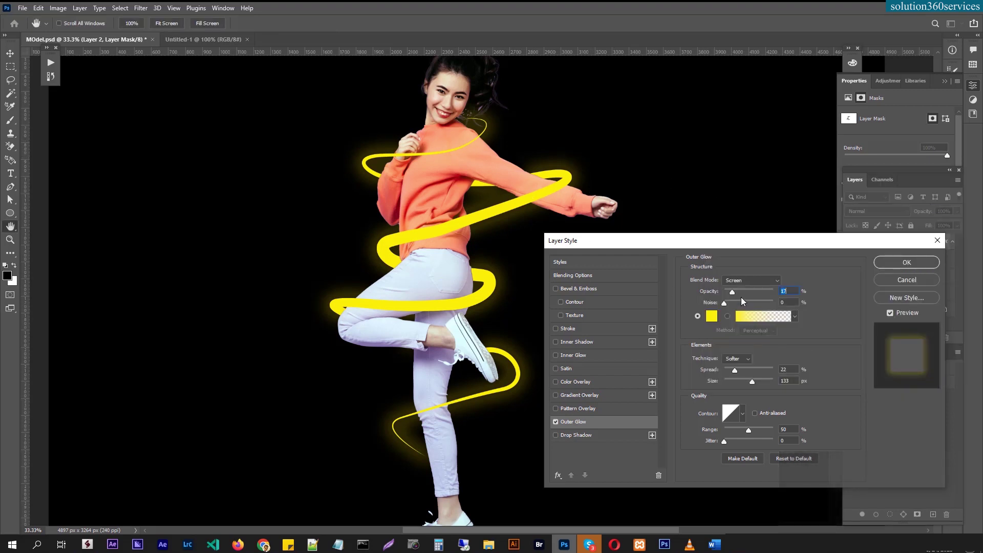
Step: Set the Outer Glow's opacity to 36%, spread to 16% and size to about 95 px, and apply it
{"action": "left_click_drag", "start_coordinate": [733, 292], "coordinate": [742, 291]}
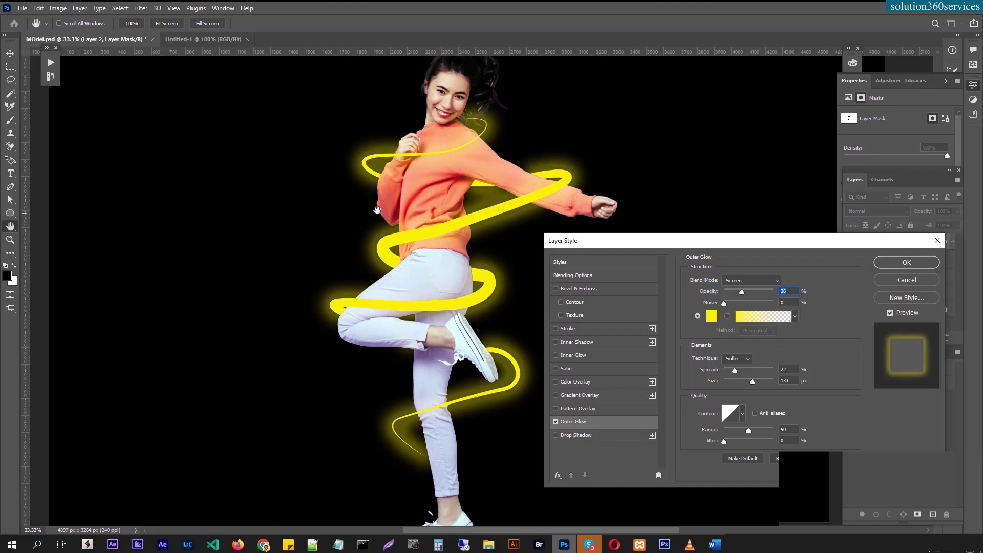
{"action": "left_click", "coordinate": [413, 175]}
{"action": "left_click", "coordinate": [469, 203]}
{"action": "mouse_move", "coordinate": [738, 370]}
{"action": "left_mouse_down"}
{"action": "mouse_move", "coordinate": [773, 367]}
{"action": "mouse_move", "coordinate": [732, 371]}
{"action": "mouse_move", "coordinate": [745, 379]}
{"action": "left_mouse_up"}
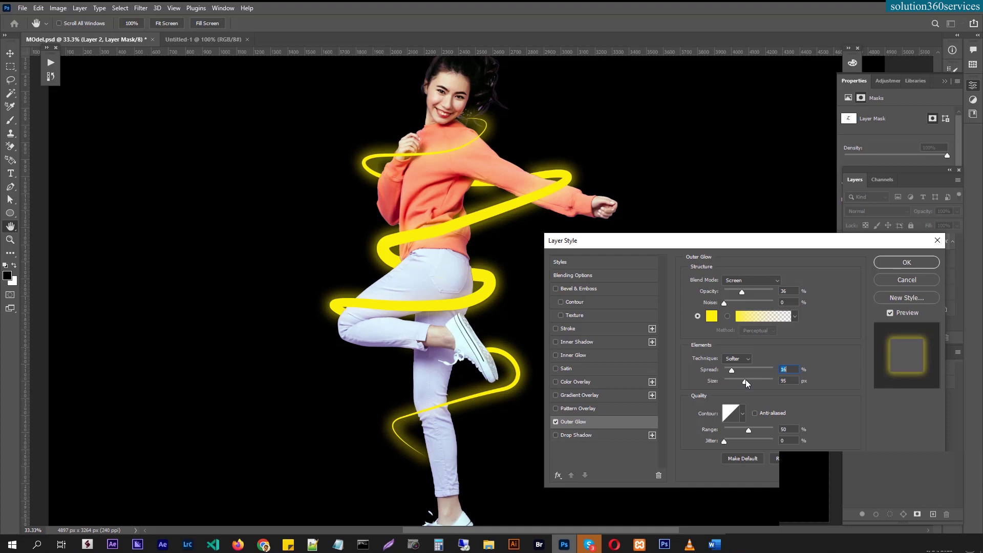
{"action": "left_click_drag", "start_coordinate": [746, 380], "coordinate": [744, 379]}
{"action": "left_click", "coordinate": [922, 263]}
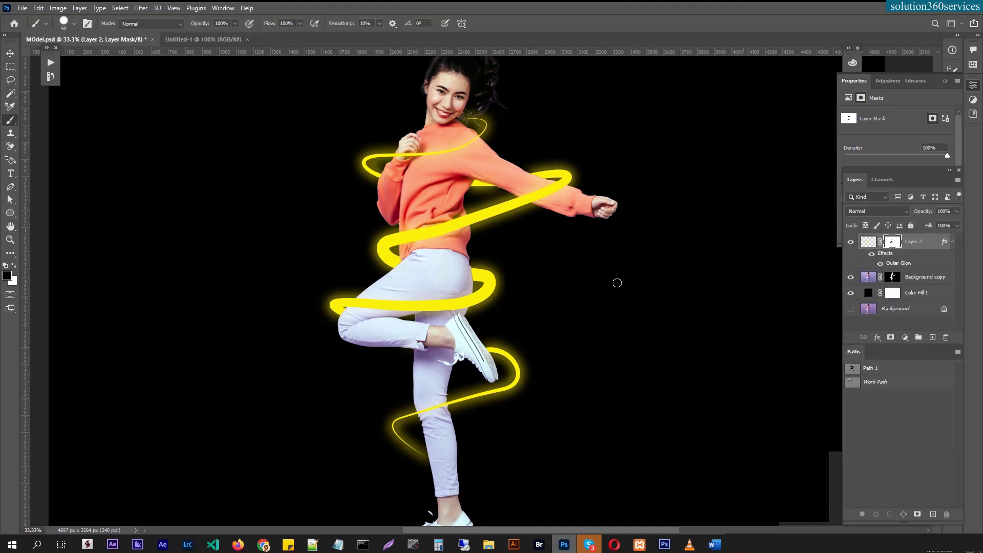
Step: Compare the yellow stroke with Layer 2's effects shown and hidden
{"action": "scroll", "coordinate": [489, 181], "scroll_direction": "up", "scroll_amount": 1}
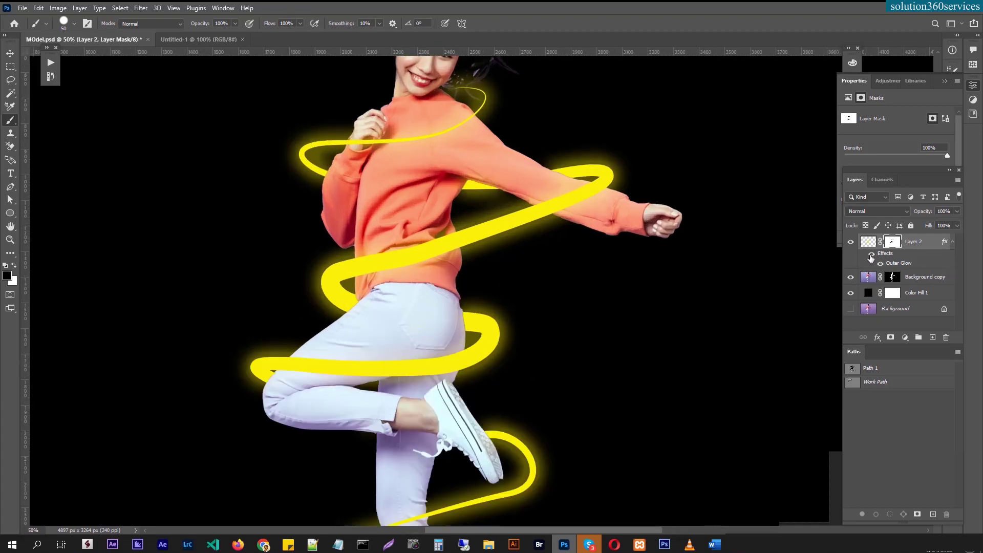
{"action": "left_click", "coordinate": [872, 254]}
{"action": "left_click", "coordinate": [872, 255]}
{"action": "left_click", "coordinate": [873, 255]}
{"action": "left_click", "coordinate": [872, 255]}
{"action": "left_click", "coordinate": [872, 255]}
{"action": "left_click", "coordinate": [873, 255]}
Step: Try deleting Layer 2's mask without applying it, and undo the deletion
{"action": "left_click_drag", "start_coordinate": [892, 241], "coordinate": [946, 336]}
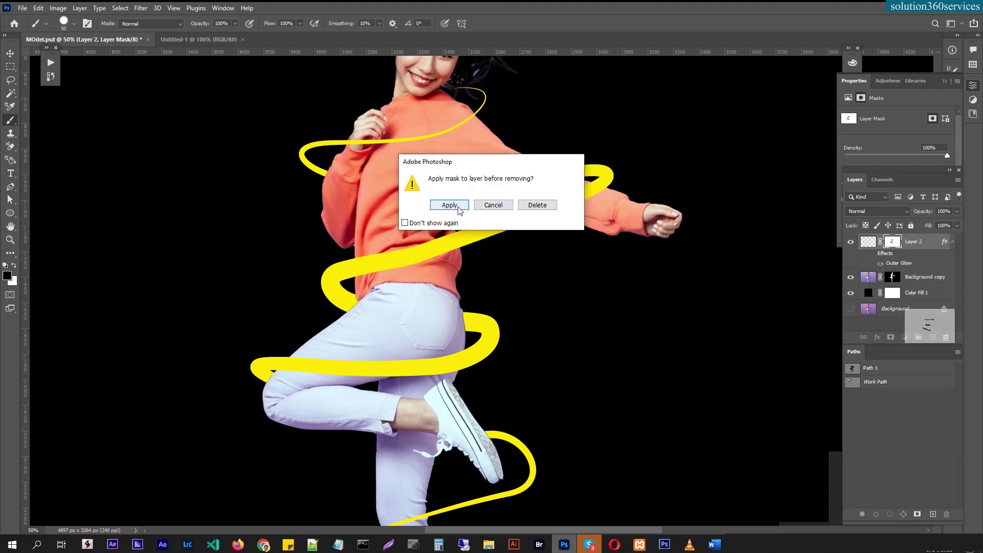
{"action": "left_click", "coordinate": [539, 206]}
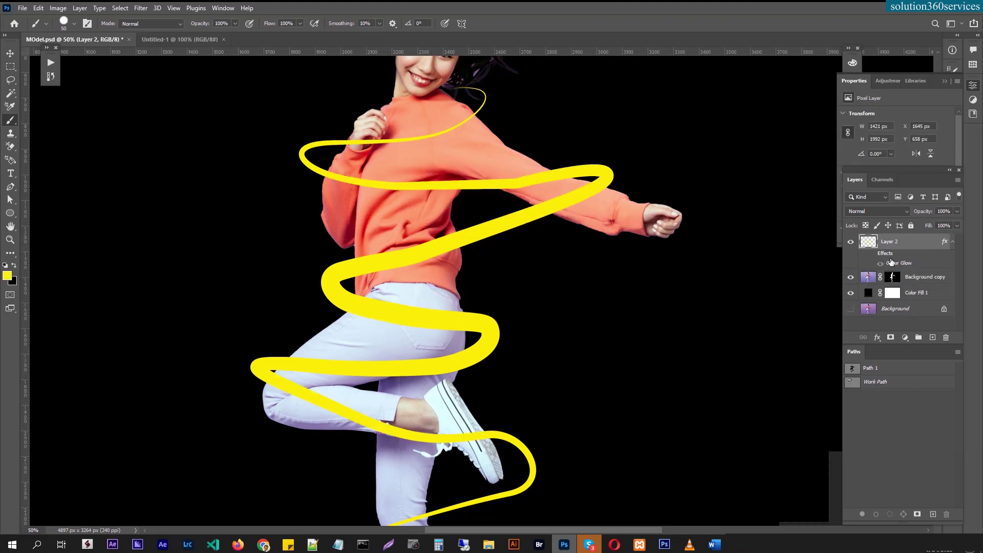
{"action": "key", "text": "ctrl+z"}
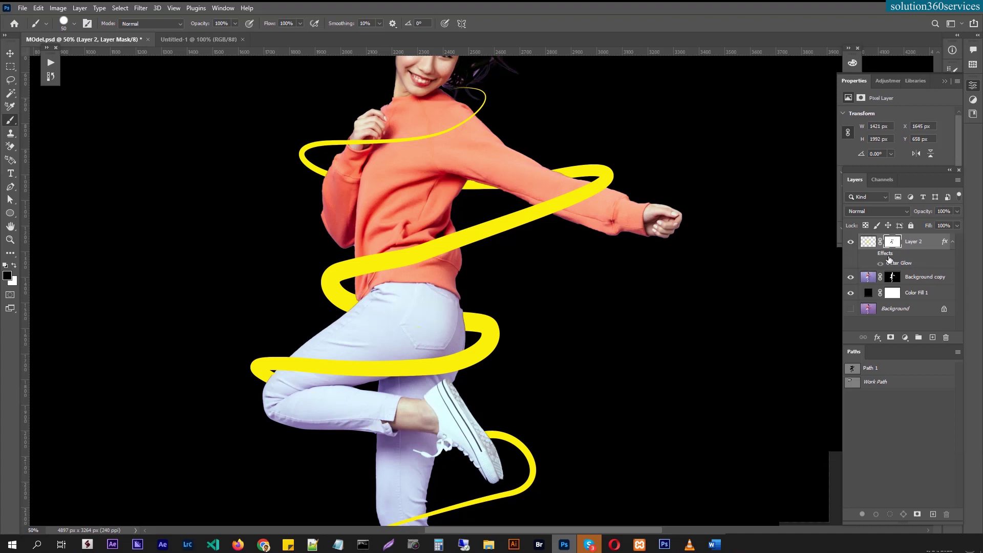
Step: Remove the Outer Glow effect from Layer 2 and duplicate the layer together with its mask
{"action": "left_click_drag", "start_coordinate": [909, 269], "coordinate": [946, 337]}
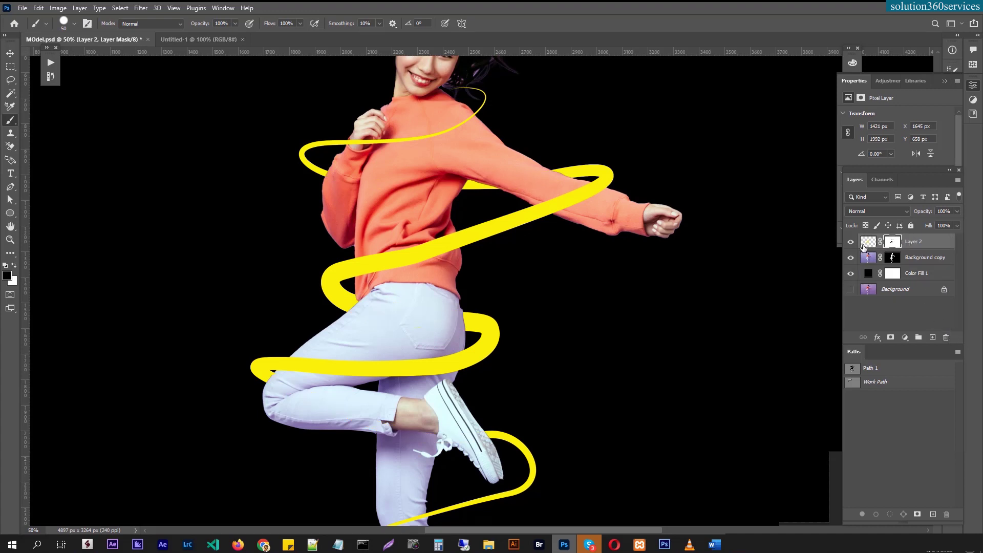
{"action": "left_click_drag", "start_coordinate": [863, 247], "coordinate": [946, 337]}
{"action": "left_click_drag", "start_coordinate": [875, 249], "coordinate": [935, 337]}
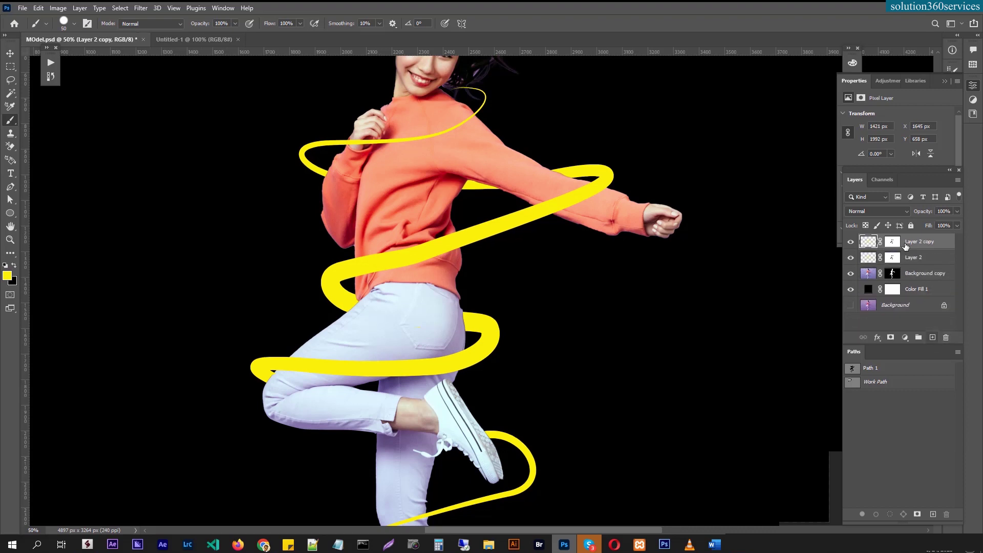
Step: Apply a Gaussian Blur with a 52.4 px radius to the stroke on the lower Layer 2
{"action": "left_click", "coordinate": [866, 260]}
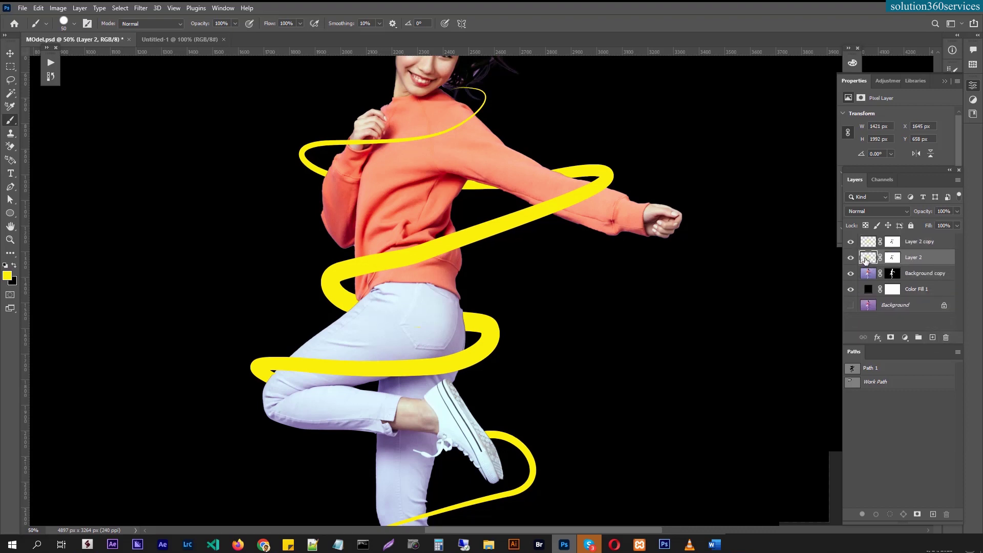
{"action": "left_click", "coordinate": [173, 6]}
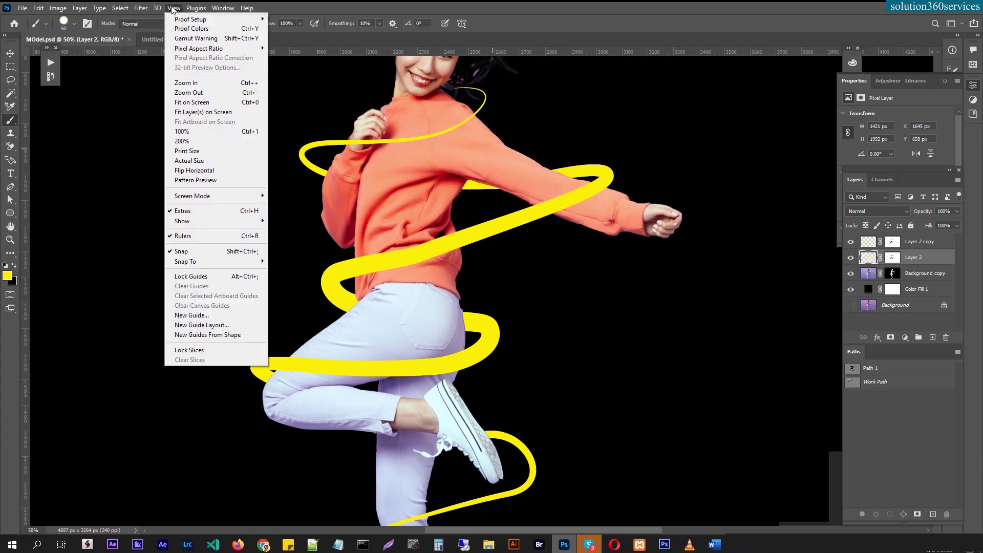
{"action": "mouse_move", "coordinate": [140, 8]}
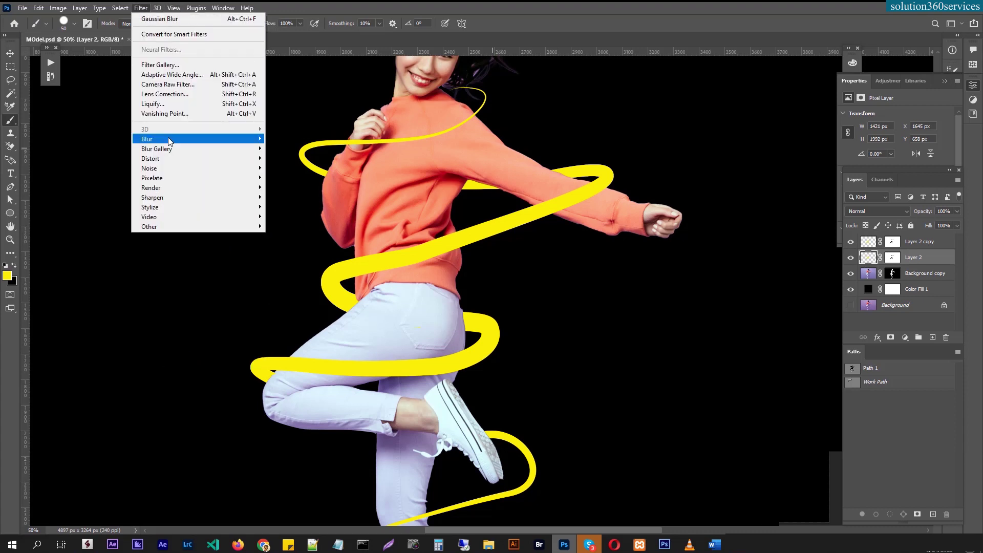
{"action": "mouse_move", "coordinate": [154, 139]}
{"action": "left_click", "coordinate": [303, 178]}
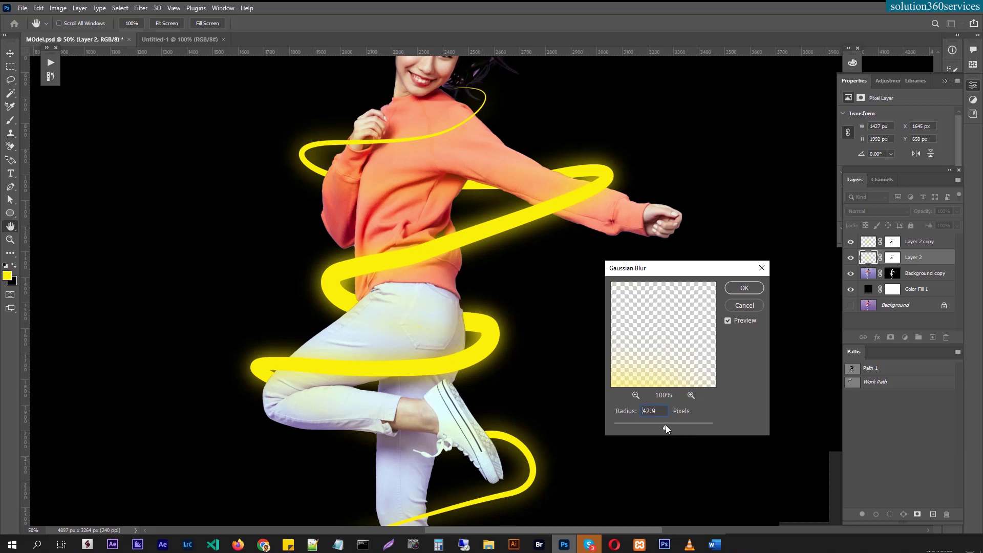
{"action": "left_click_drag", "start_coordinate": [666, 427], "coordinate": [669, 427]}
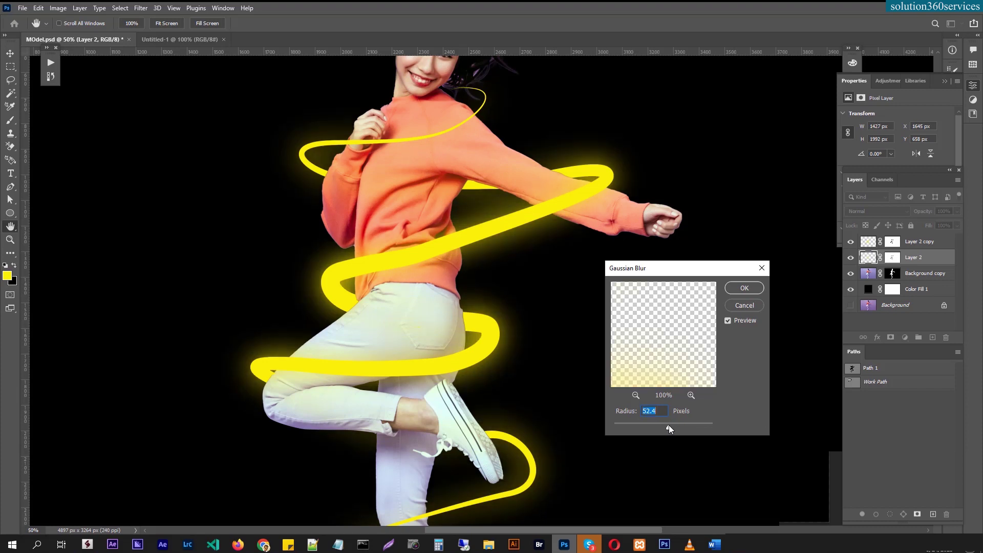
{"action": "left_click", "coordinate": [744, 289]}
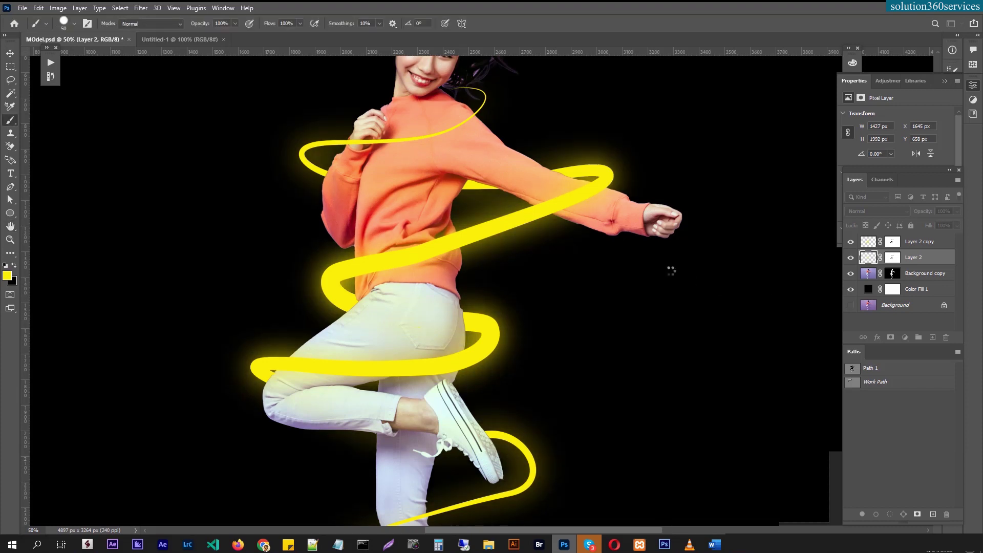
Step: Compare the image with the blurred Layer 2 shown and hidden, both close up and at full view
{"action": "left_click", "coordinate": [516, 220], "text": "ctrl"}
{"action": "left_click", "coordinate": [518, 223], "text": "ctrl"}
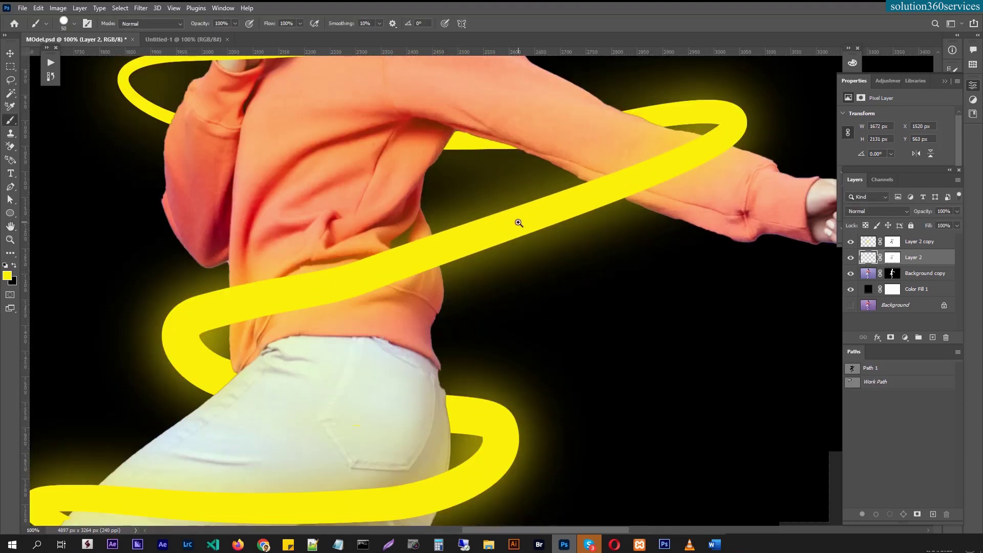
{"action": "left_click", "coordinate": [851, 258]}
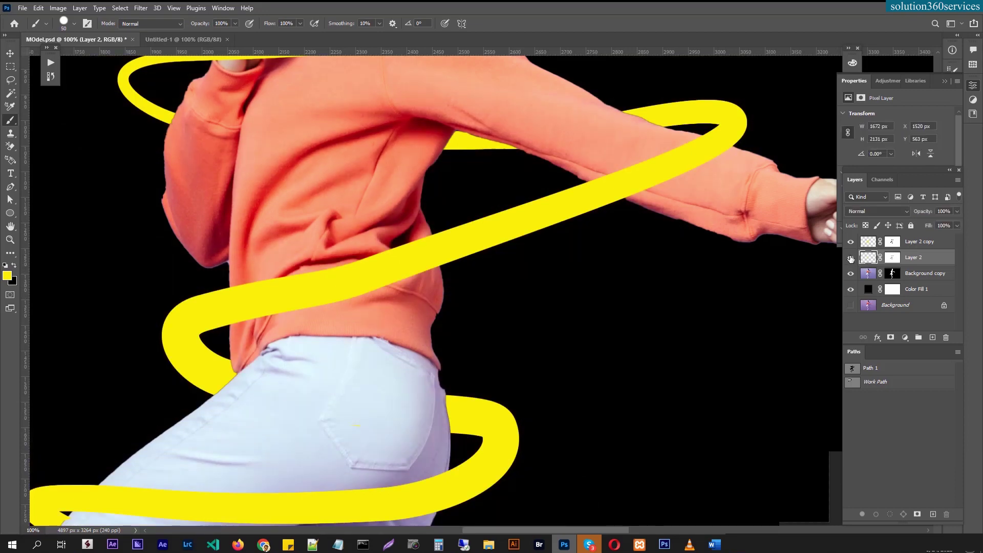
{"action": "left_click", "coordinate": [851, 258]}
{"action": "left_click", "coordinate": [851, 257]}
{"action": "left_click", "coordinate": [851, 258]}
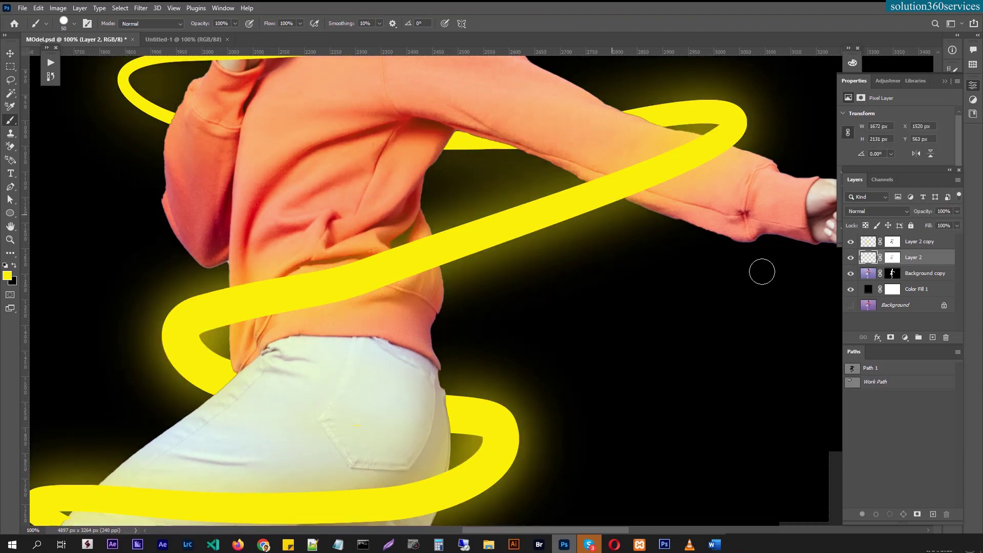
{"action": "left_click", "coordinate": [852, 258]}
{"action": "left_click", "coordinate": [851, 258]}
{"action": "left_click", "coordinate": [851, 258]}
{"action": "left_click", "coordinate": [851, 258]}
{"action": "key", "text": "ctrl+0"}
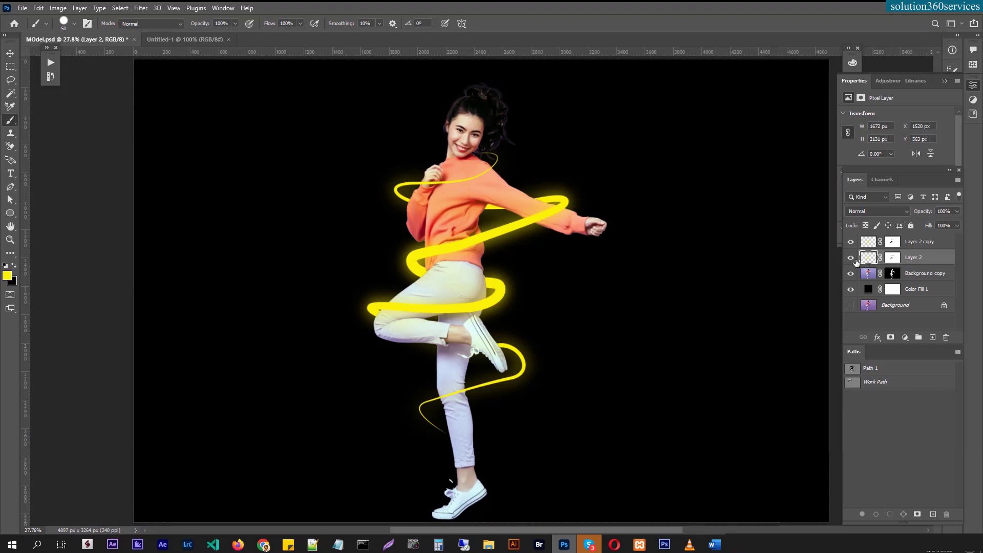
Step: Add a solid colour fill of C 100, M 100, Y 0, K 0 above Layer 2 copy and clip it to that layer
{"action": "left_click", "coordinate": [861, 241]}
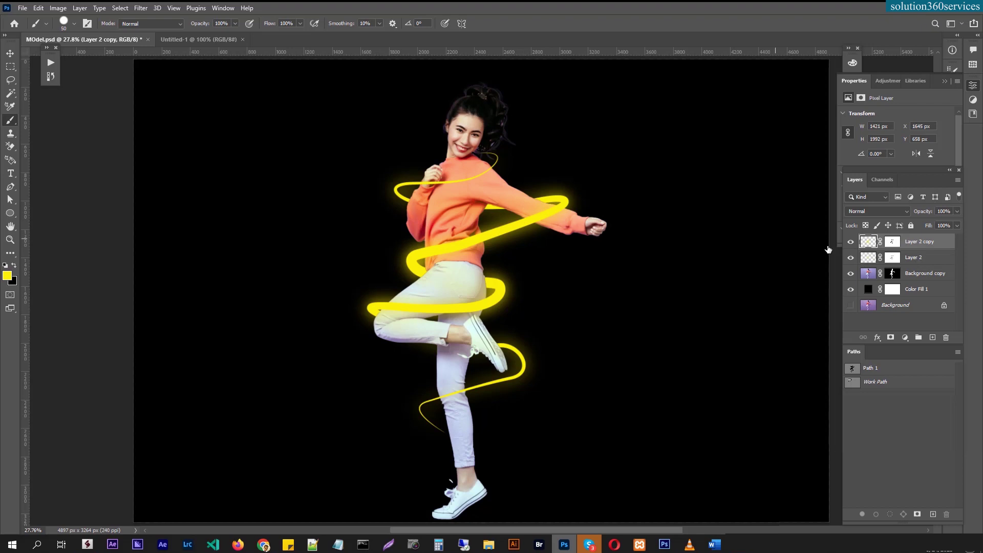
{"action": "left_click", "coordinate": [905, 338]}
{"action": "left_click", "coordinate": [923, 350]}
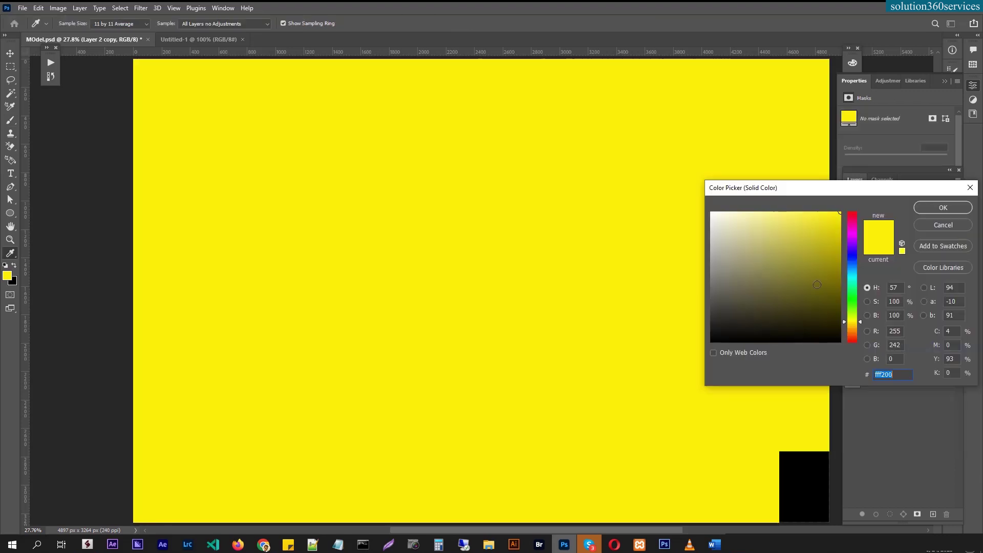
{"action": "mouse_move", "coordinate": [856, 272]}
{"action": "left_mouse_down"}
{"action": "mouse_move", "coordinate": [855, 259]}
{"action": "mouse_move", "coordinate": [856, 272]}
{"action": "left_mouse_up"}
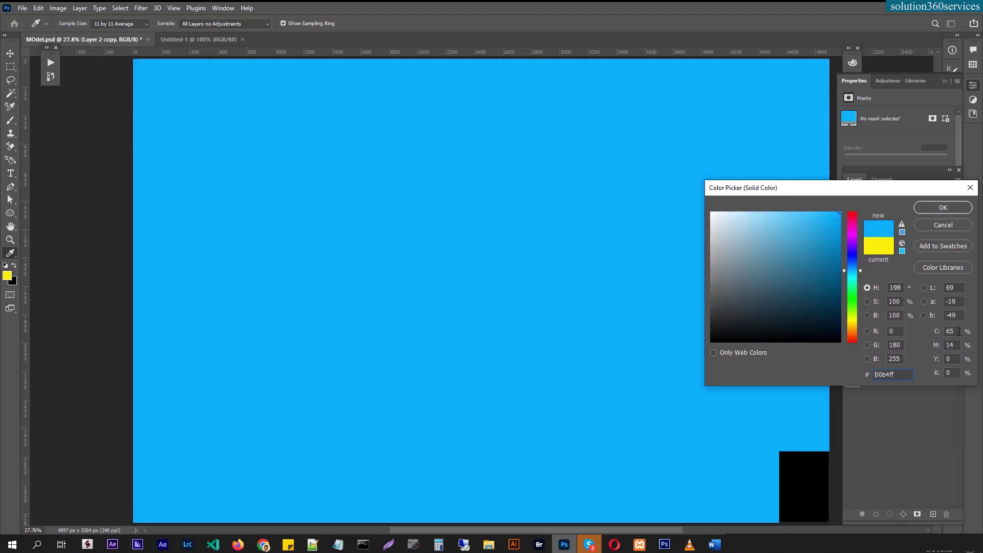
{"action": "type", "text": "100"}
{"action": "key", "text": "Tab"}
{"action": "type", "text": "0"}
{"action": "key", "text": "Tab"}
{"action": "key", "text": "shift+Tab"}
{"action": "type", "text": "100"}
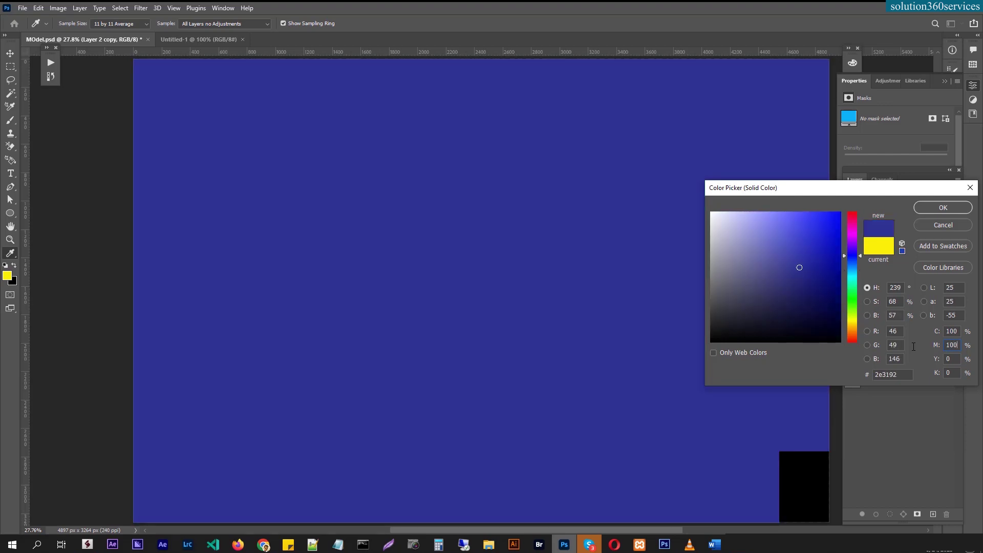
{"action": "left_click", "coordinate": [944, 208]}
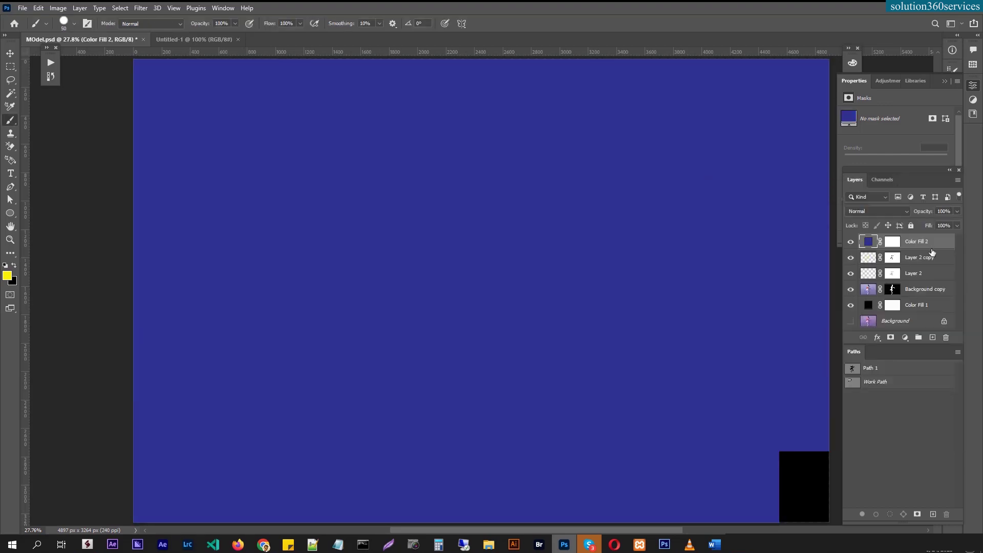
{"action": "left_click_drag", "start_coordinate": [895, 252], "coordinate": [897, 246]}
{"action": "left_click", "coordinate": [897, 247], "text": "alt"}
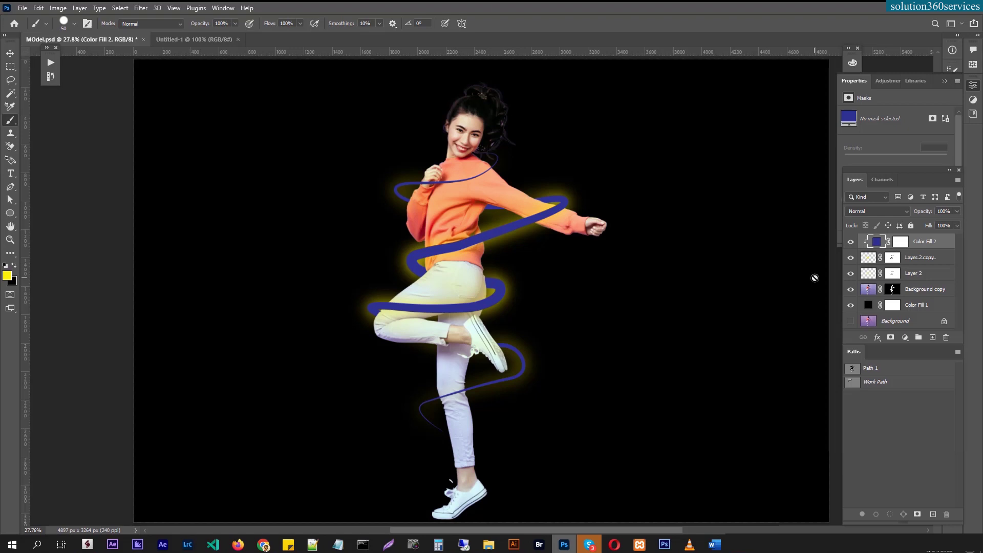
Step: Change the clipped fill on the sharp spiral to light blue by setting magenta and yellow to 0
{"action": "double_click", "coordinate": [879, 245]}
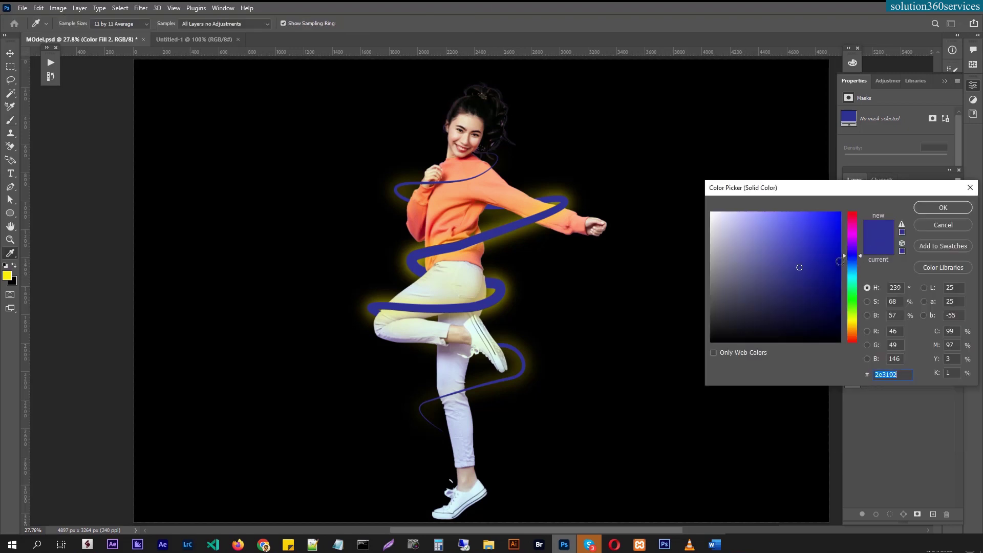
{"action": "double_click", "coordinate": [953, 345]}
{"action": "type", "text": "0"}
{"action": "key", "text": "Tab"}
{"action": "type", "text": "0"}
{"action": "key", "text": "Tab"}
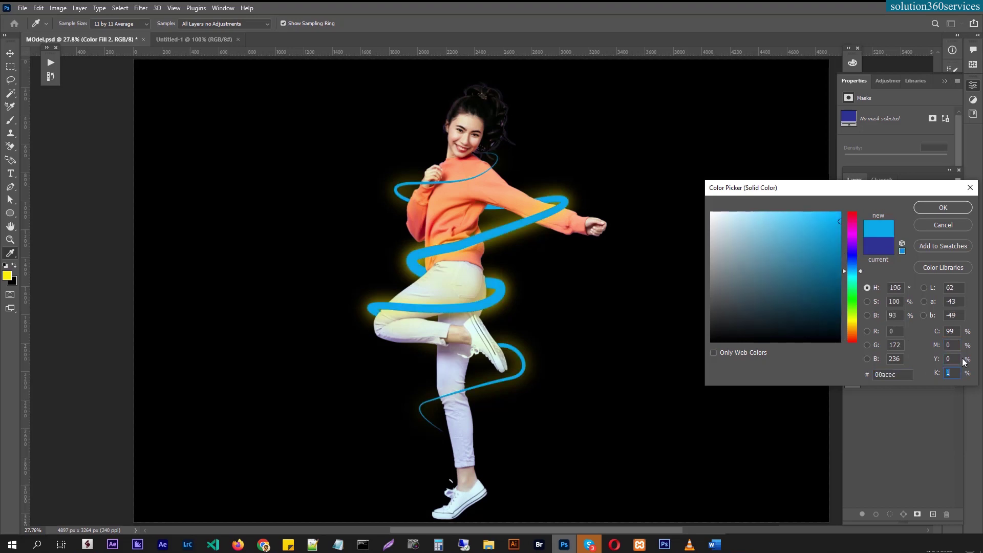
{"action": "left_click", "coordinate": [951, 207]}
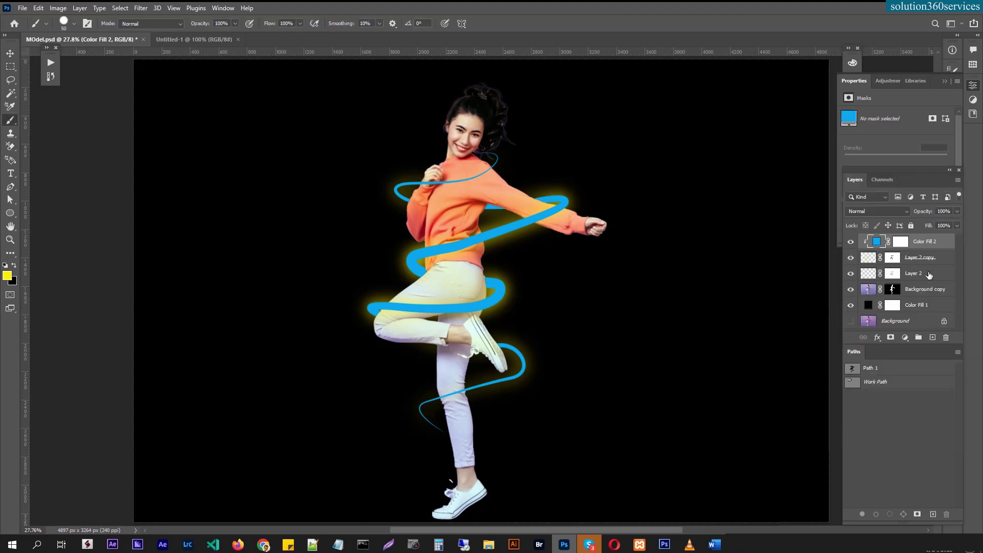
Step: Add a solid colour fill of C 100, M 0, Y 0, K 0 above the blurred Layer 2 and clip it to that layer
{"action": "left_click", "coordinate": [910, 274]}
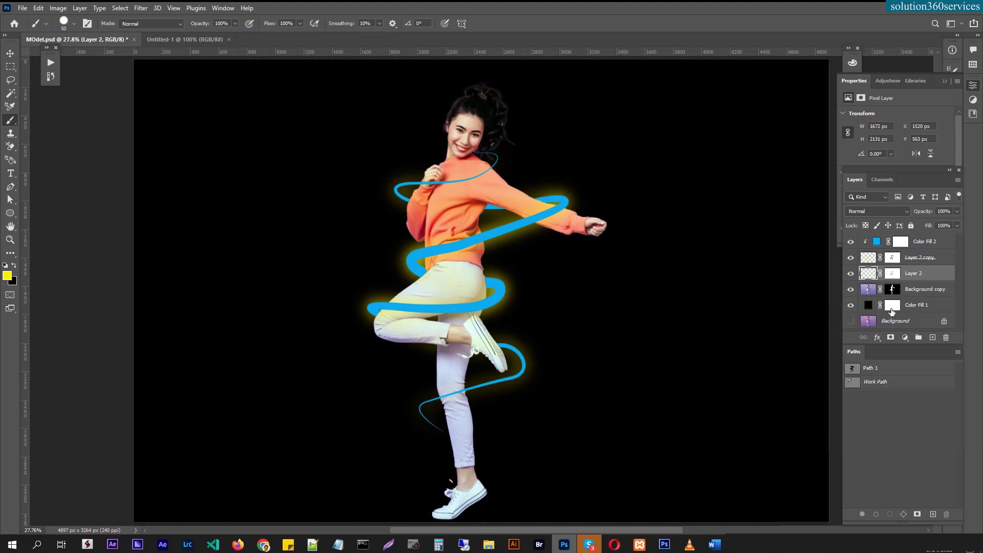
{"action": "left_click", "coordinate": [905, 338]}
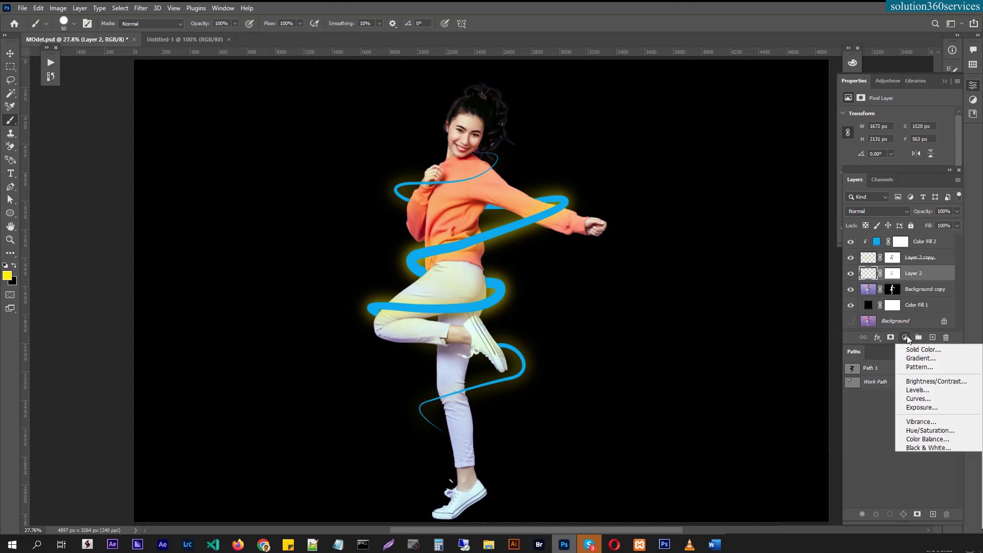
{"action": "left_click", "coordinate": [911, 349]}
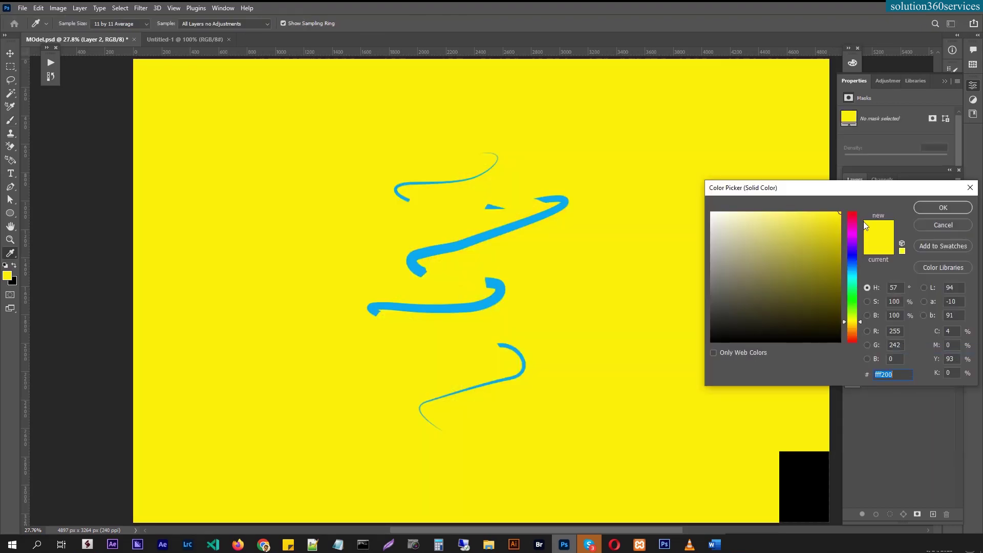
{"action": "double_click", "coordinate": [952, 332]}
{"action": "type", "text": "100"}
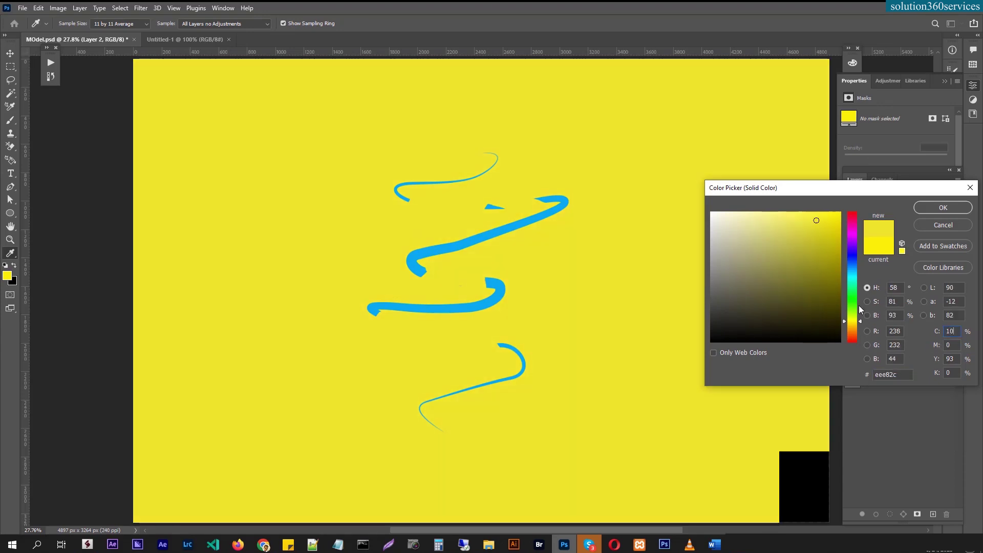
{"action": "key", "text": "Tab"}
{"action": "key", "text": "Tab"}
{"action": "type", "text": "0"}
{"action": "key", "text": "Return"}
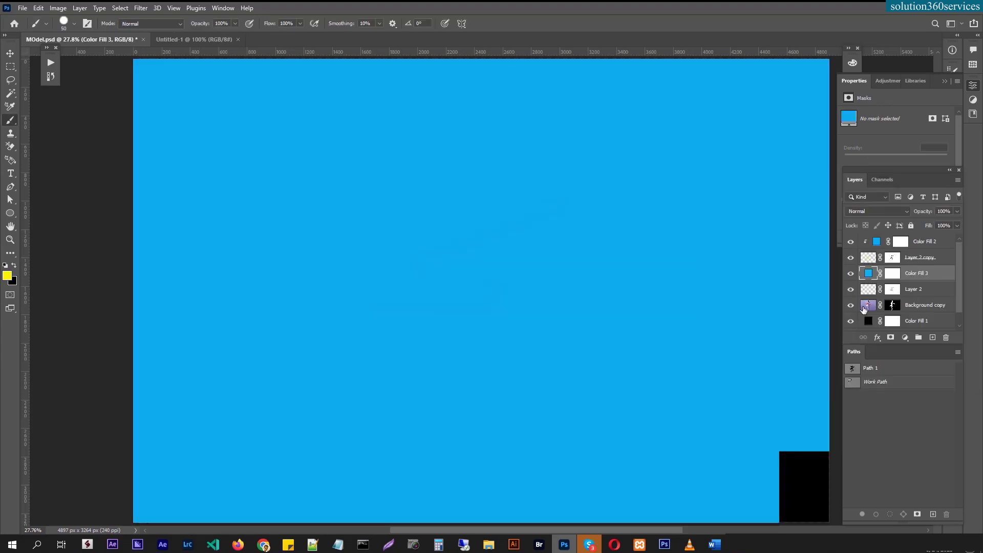
{"action": "left_click", "coordinate": [914, 281], "text": "alt"}
Step: Examine the blue spiral and its glow up close, comparing the image with Color Fill 3 and with Layer 2 copy shown and hidden
{"action": "left_click", "coordinate": [507, 204], "text": "ctrl"}
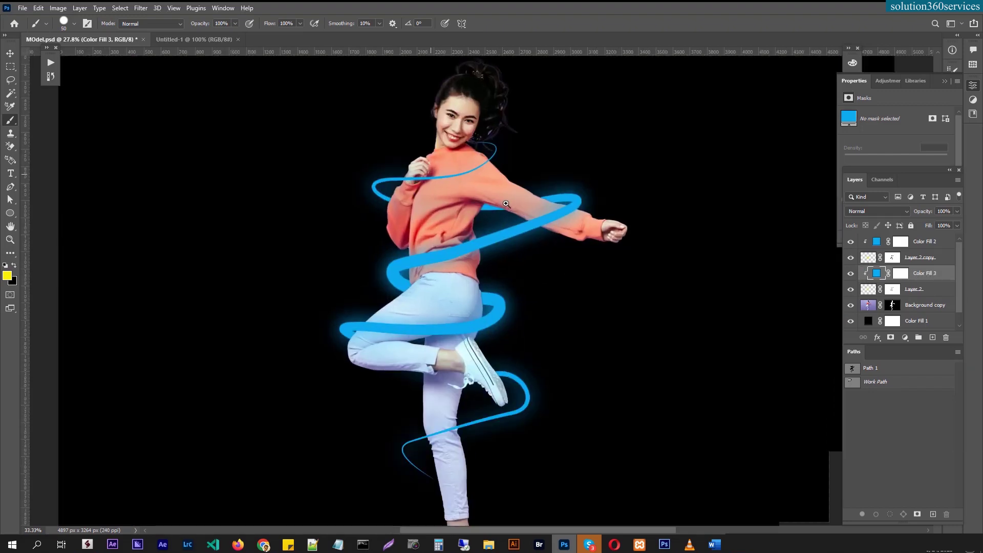
{"action": "left_click", "coordinate": [506, 204], "text": "ctrl"}
{"action": "left_click", "coordinate": [507, 203], "text": "ctrl"}
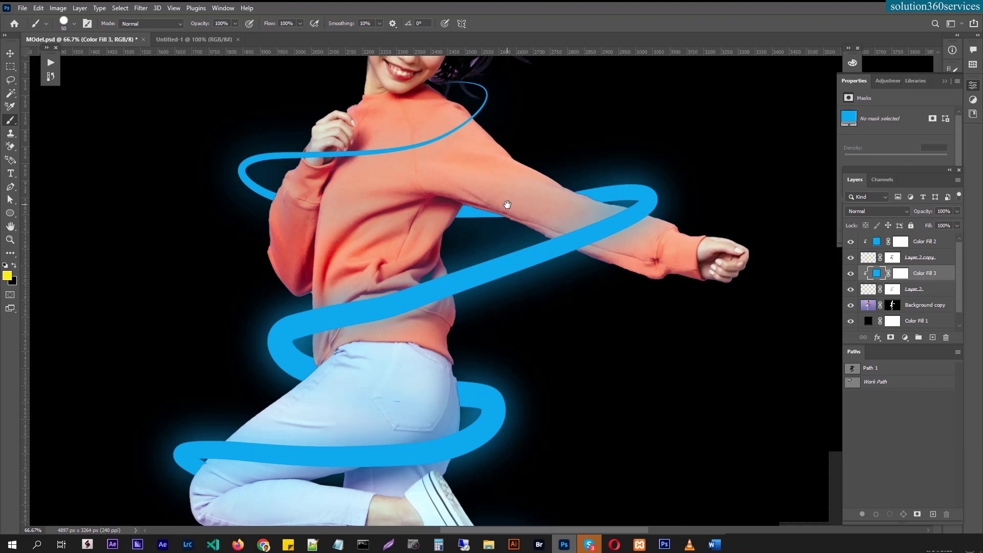
{"action": "left_click", "coordinate": [851, 273]}
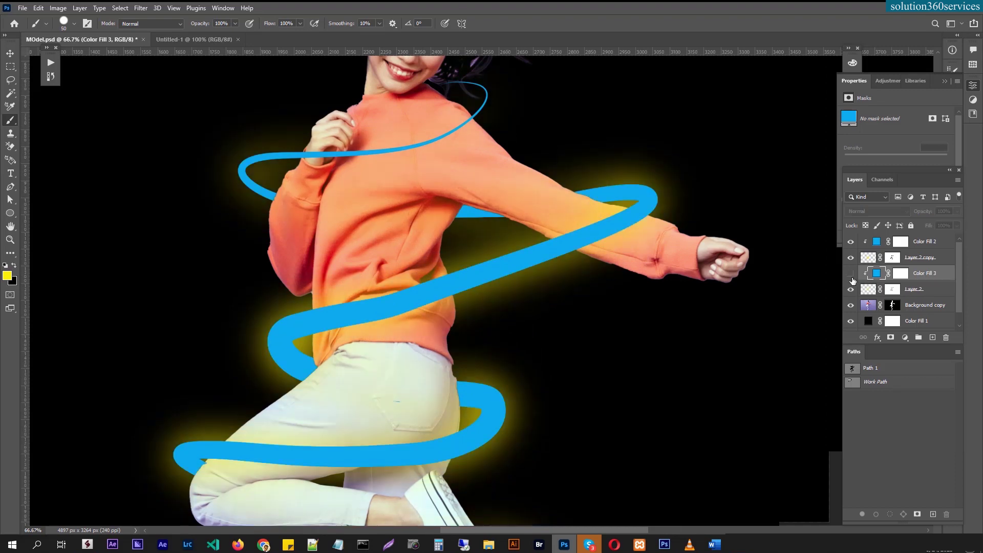
{"action": "left_click", "coordinate": [851, 273]}
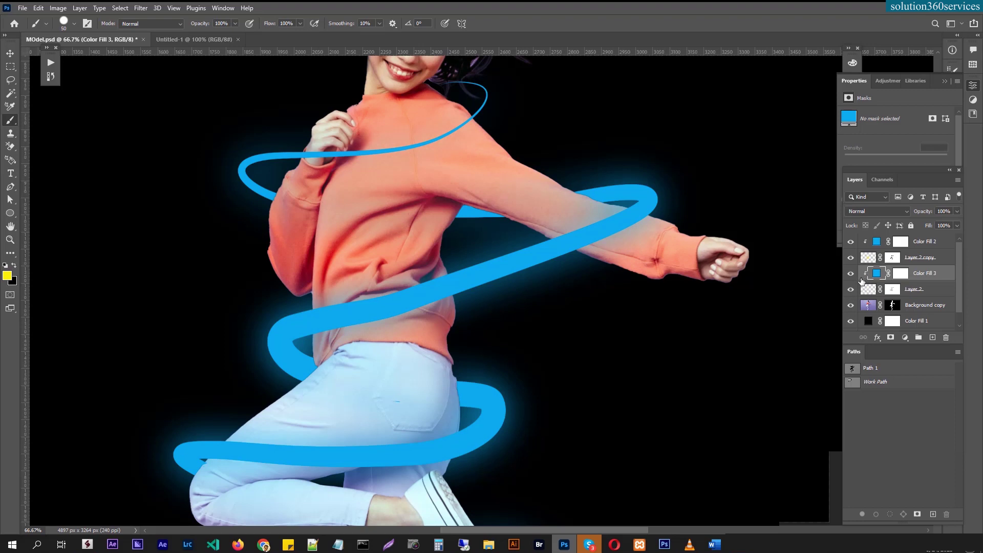
{"action": "left_click", "coordinate": [850, 258]}
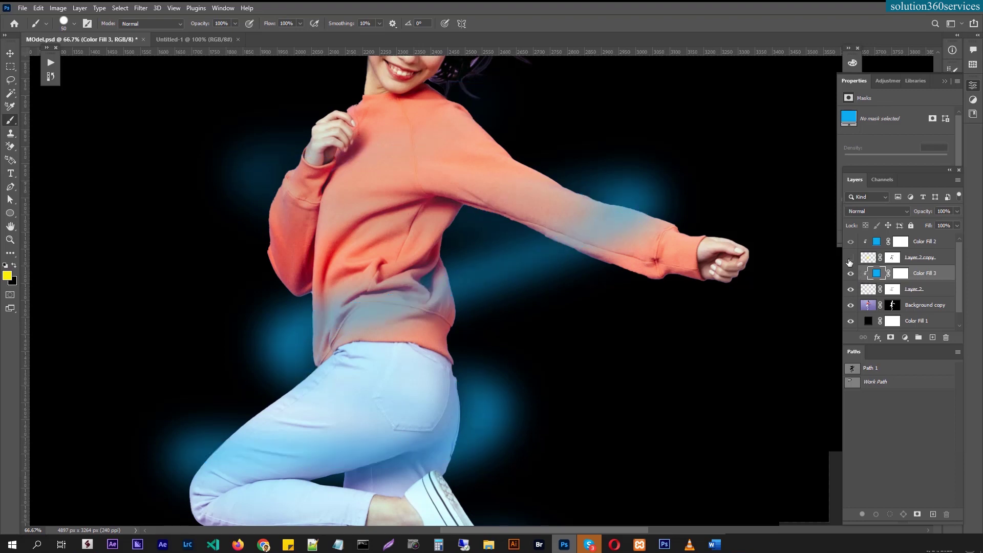
{"action": "left_click", "coordinate": [851, 258]}
{"action": "left_click", "coordinate": [849, 260]}
{"action": "left_click", "coordinate": [850, 258]}
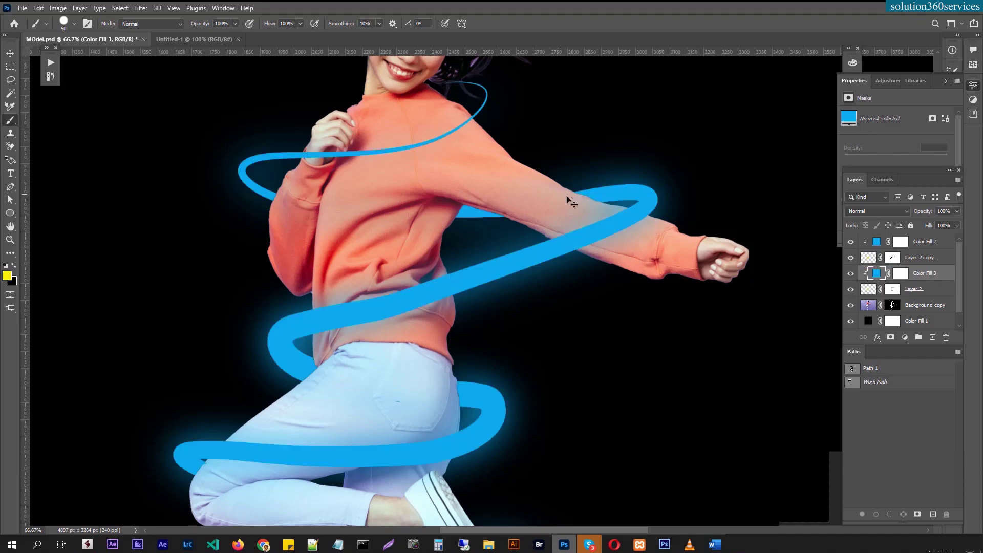
{"action": "left_click_drag", "start_coordinate": [557, 256], "coordinate": [630, 224]}
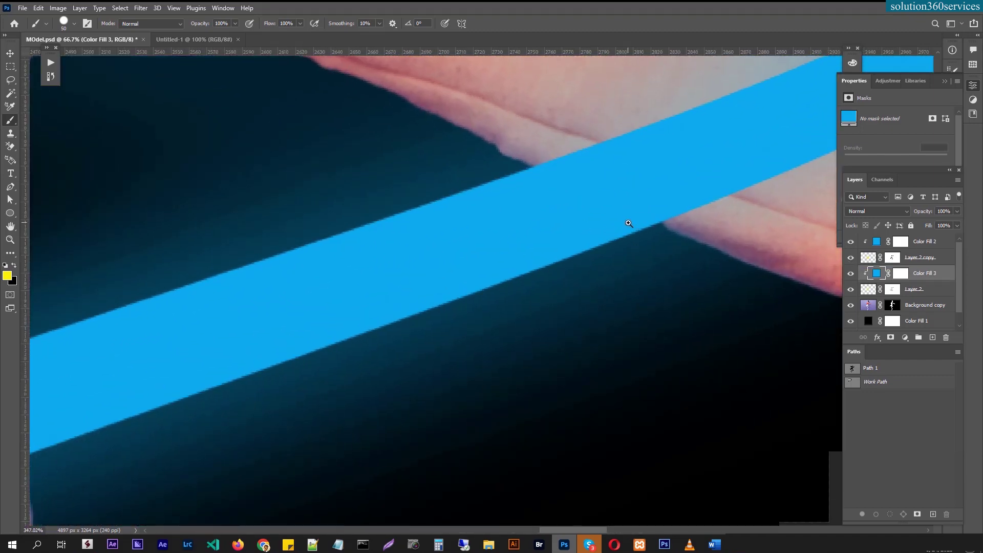
{"action": "left_click_drag", "start_coordinate": [449, 219], "coordinate": [475, 216]}
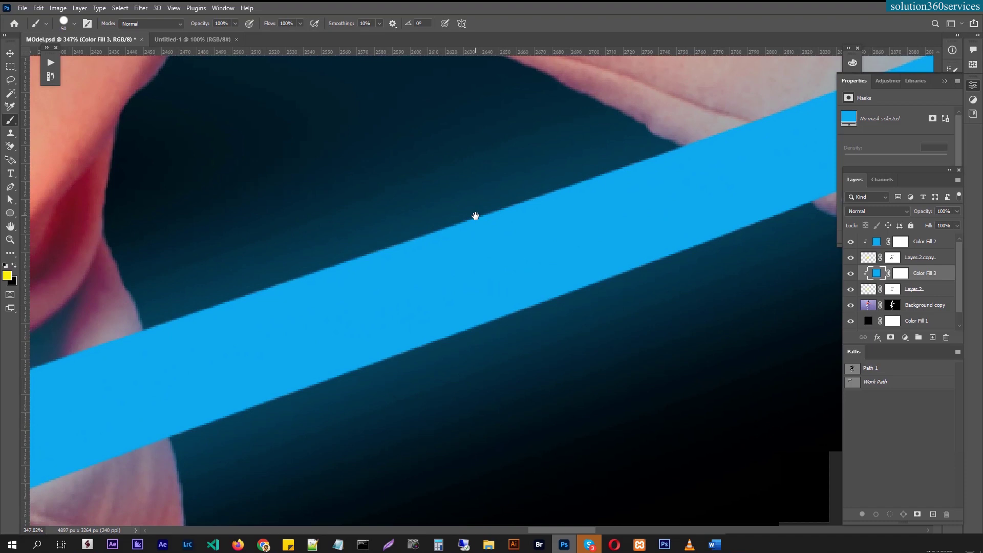
{"action": "key", "text": "ctrl+0"}
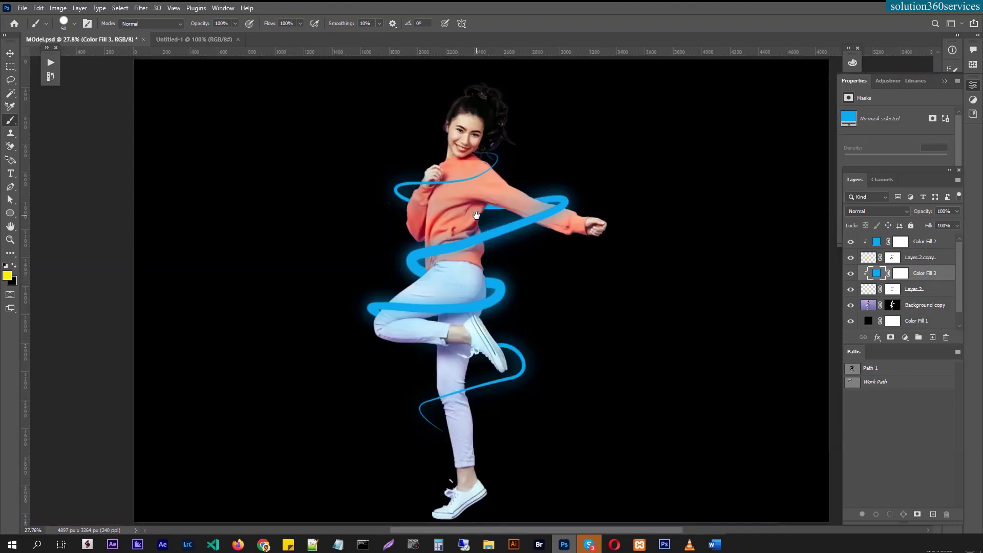